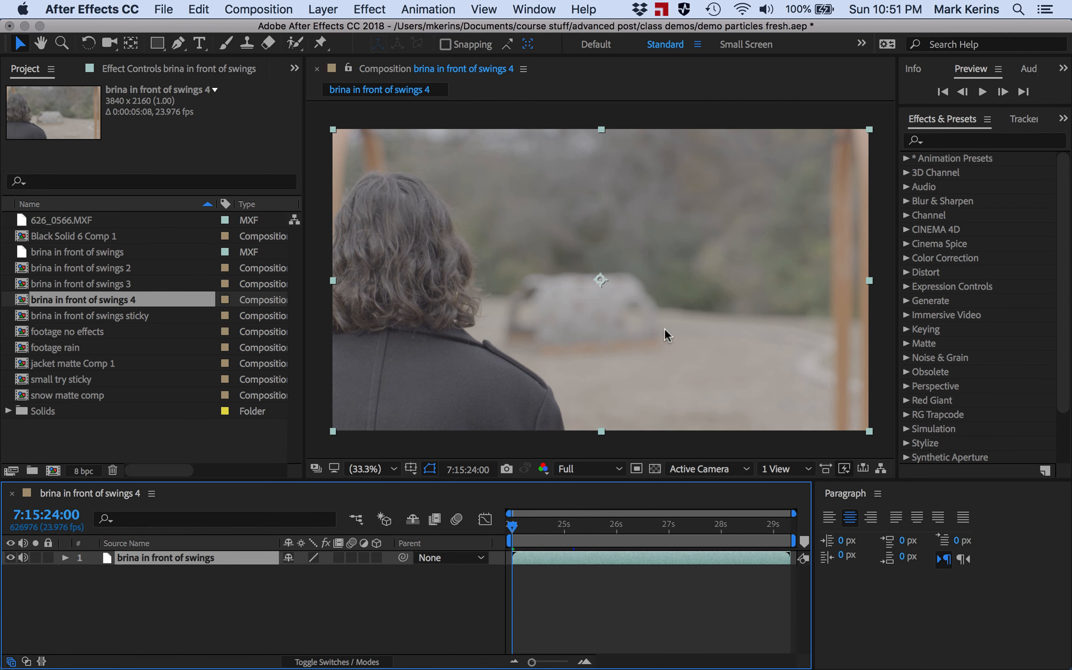
Apply the Change Color effect to the footage layer and sample the pale ground as the color to change.
click(938, 140)
text(change colo)
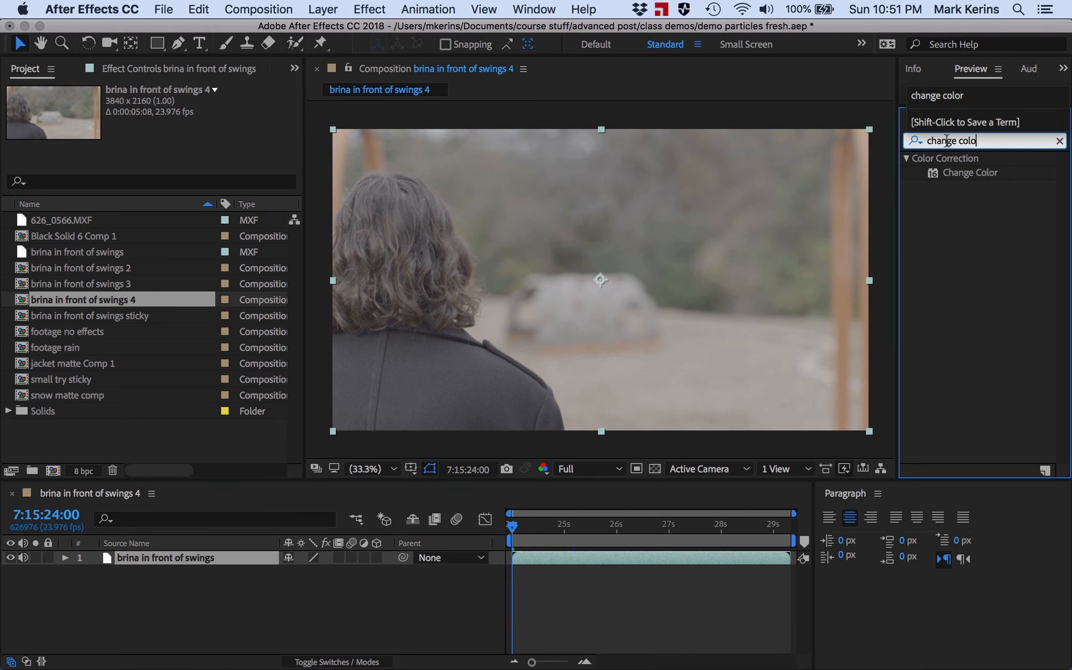
double_click(977, 173)
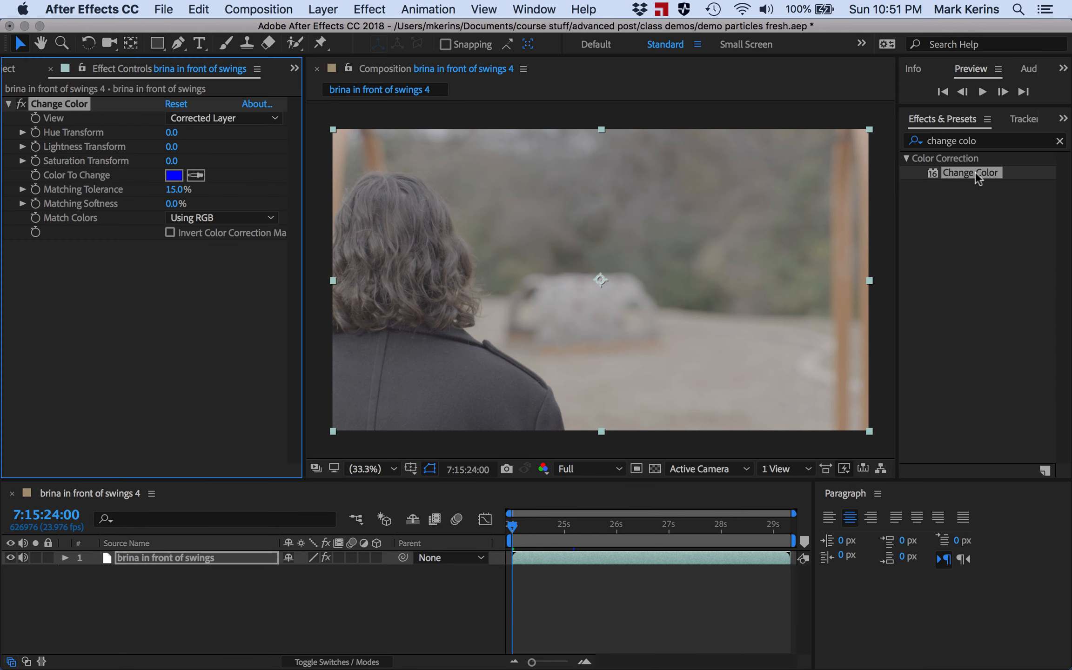
click(196, 175)
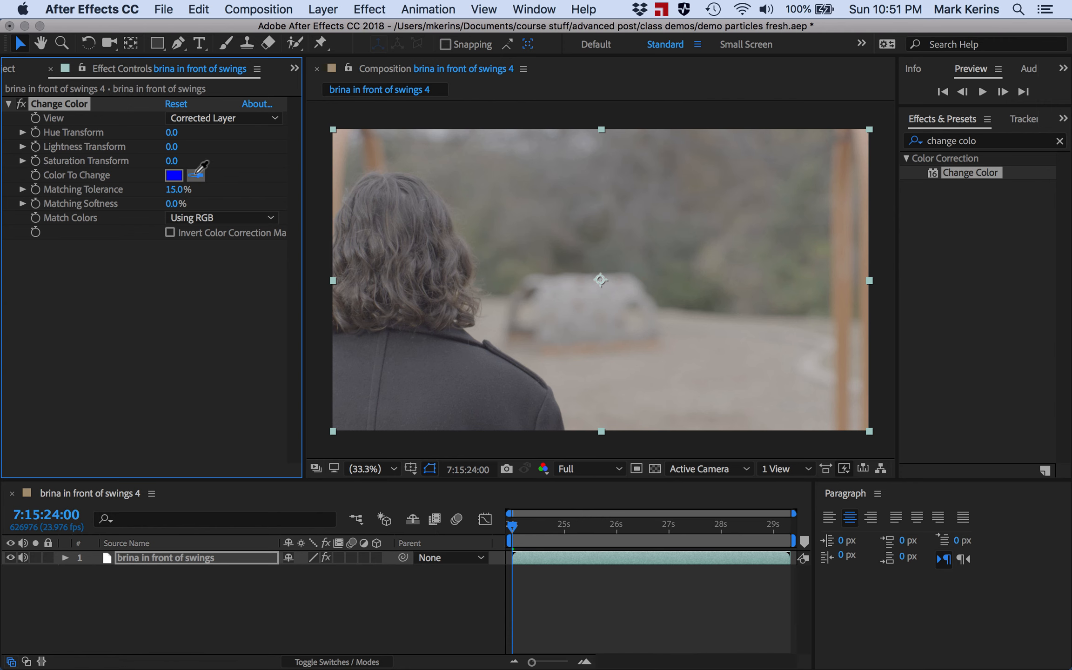
click(721, 369)
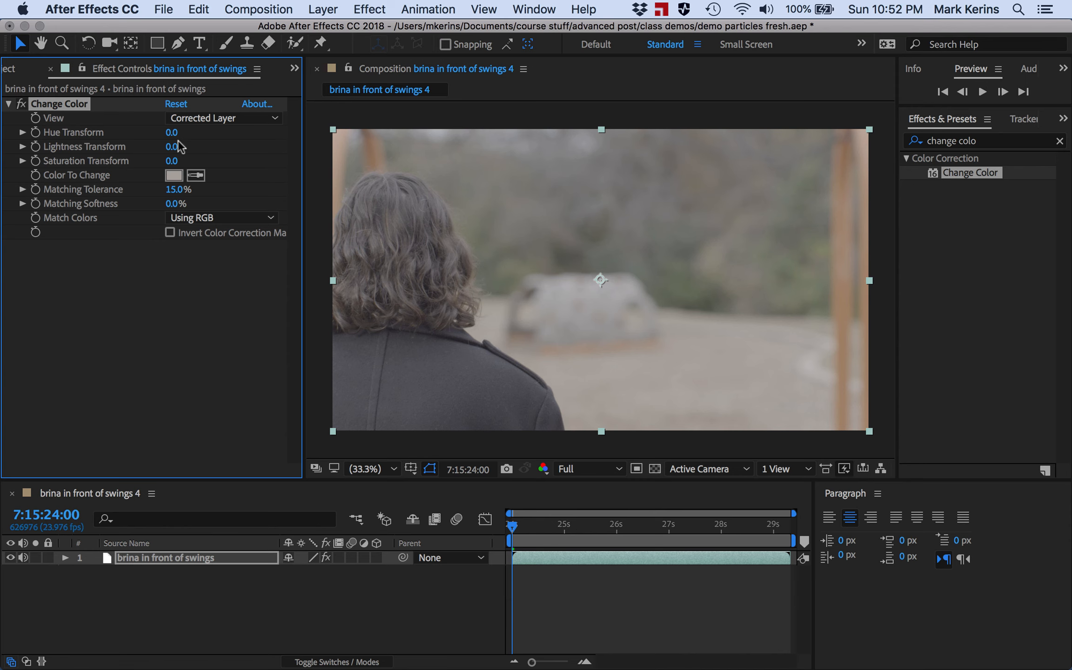
Set the Change Color effect's Saturation Transform to -90 and its Lightness Transform to 5.
drag(175, 146, 413, 157)
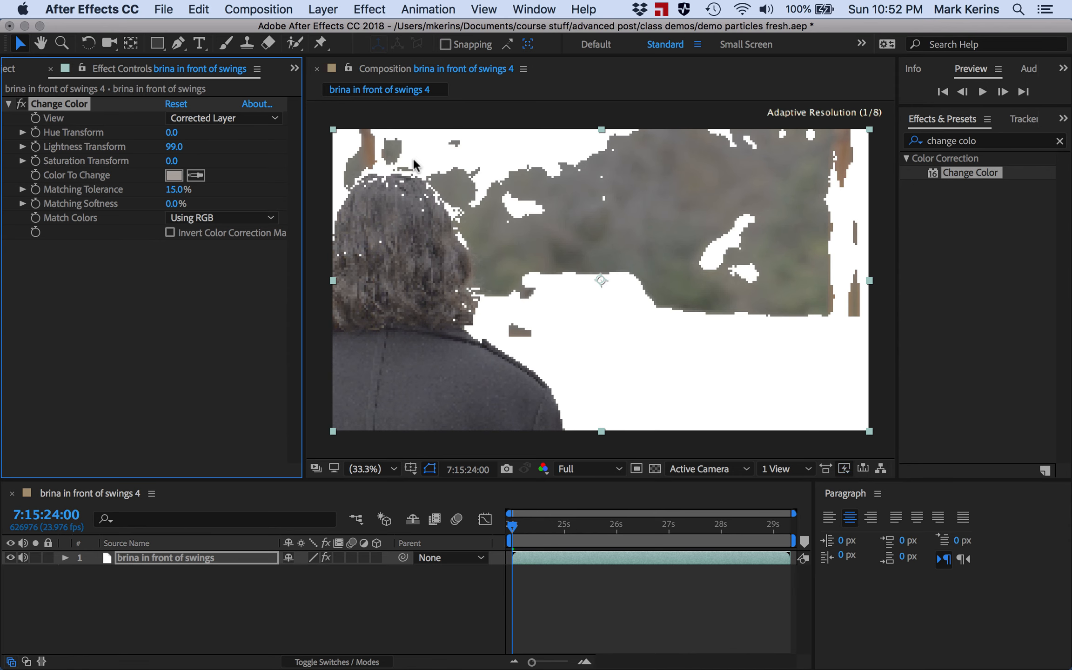
drag(174, 146, 88, 153)
click(173, 147)
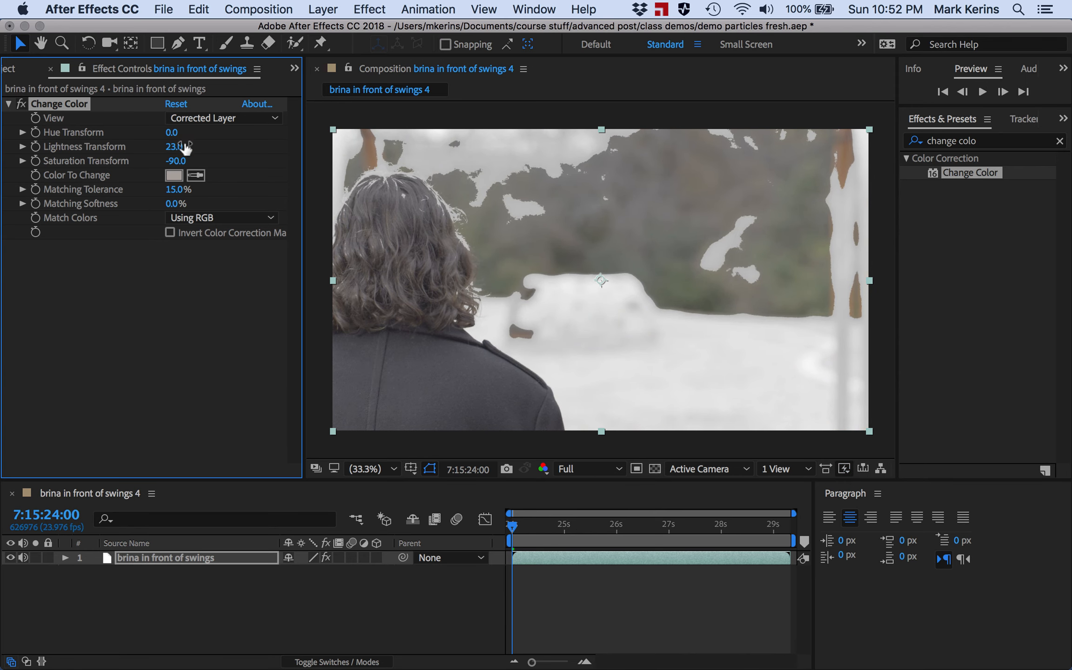
text(5)
key(Return)
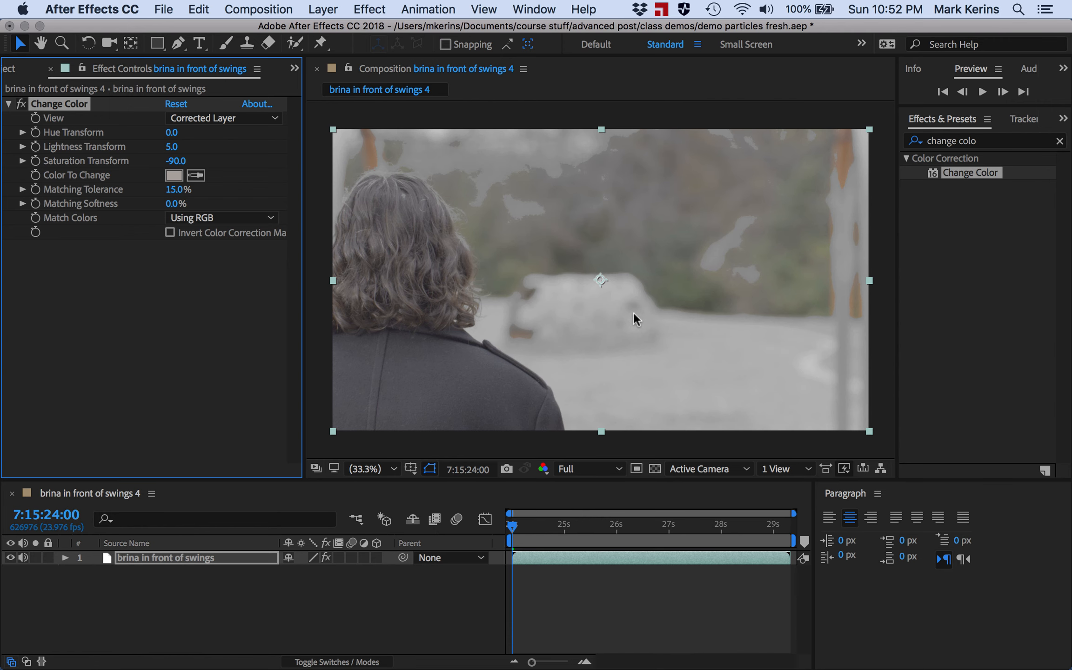
Compare the footage with Change Color off and on, and raise the Lightness Transform to 8.
click(21, 105)
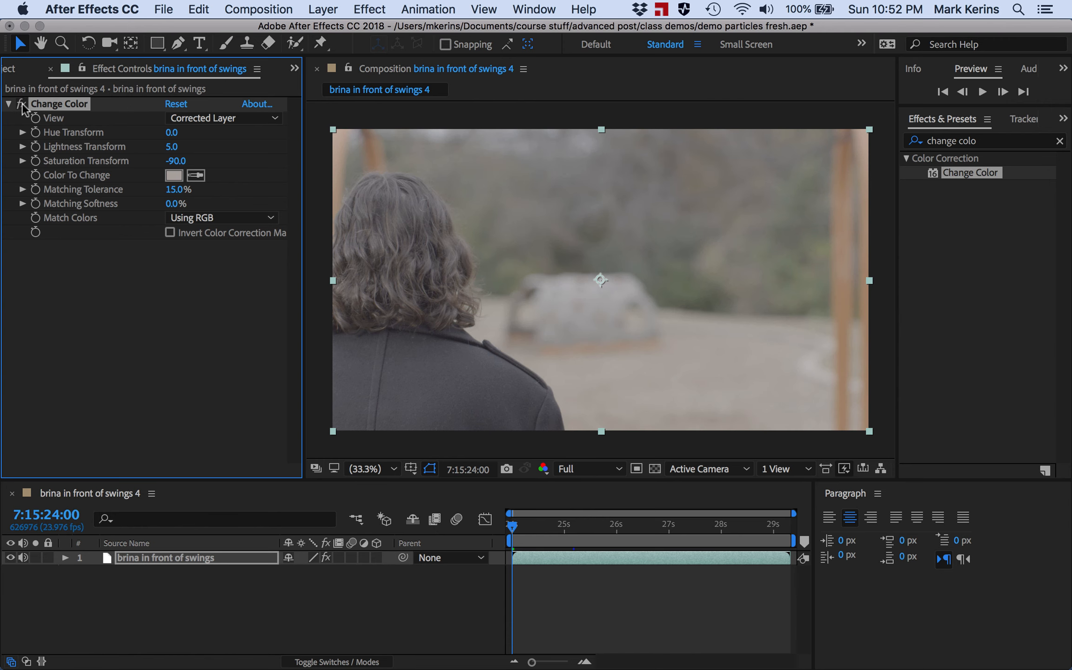
click(21, 104)
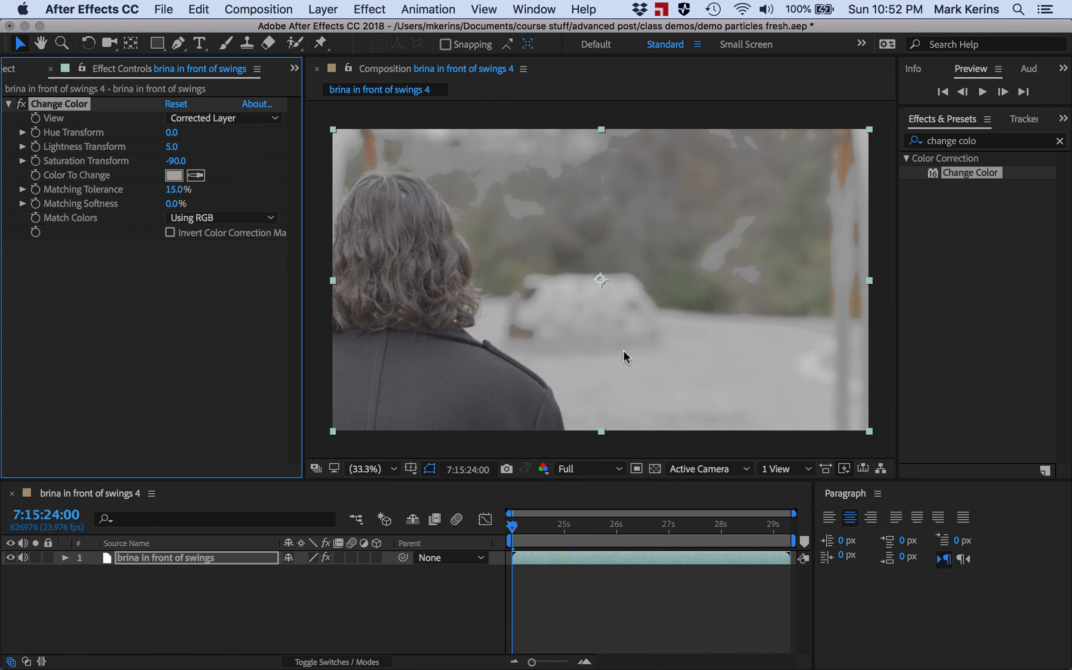
click(172, 147)
text(8)
key(Return)
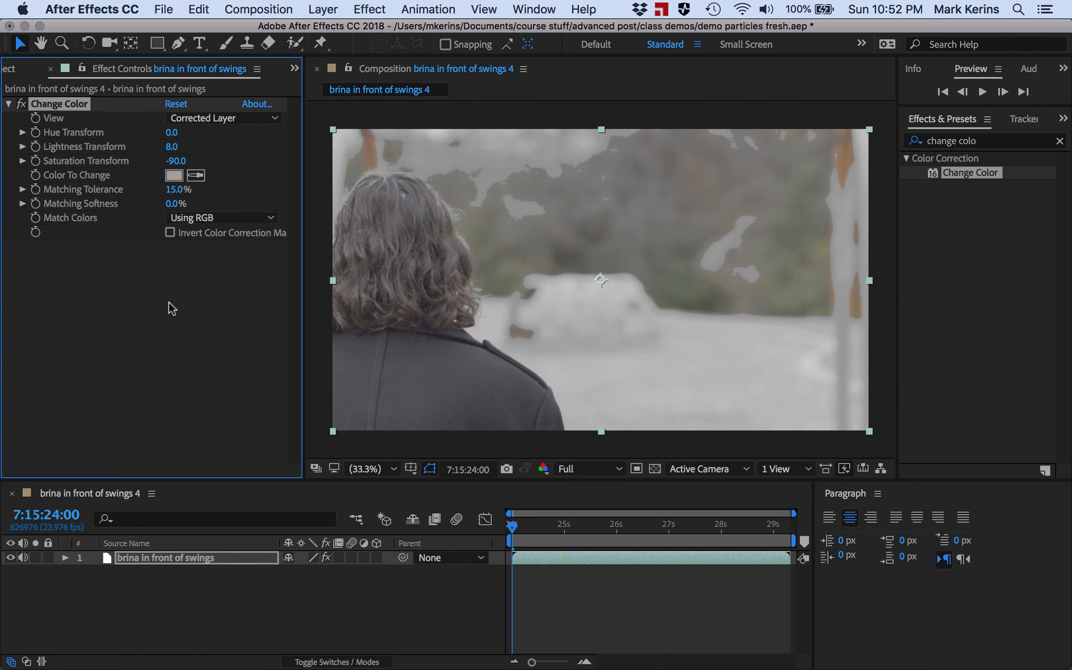
Set the Change Color effect's Matching Softness to about 10% and its Matching Tolerance to 3%.
click(23, 204)
drag(47, 227, 70, 227)
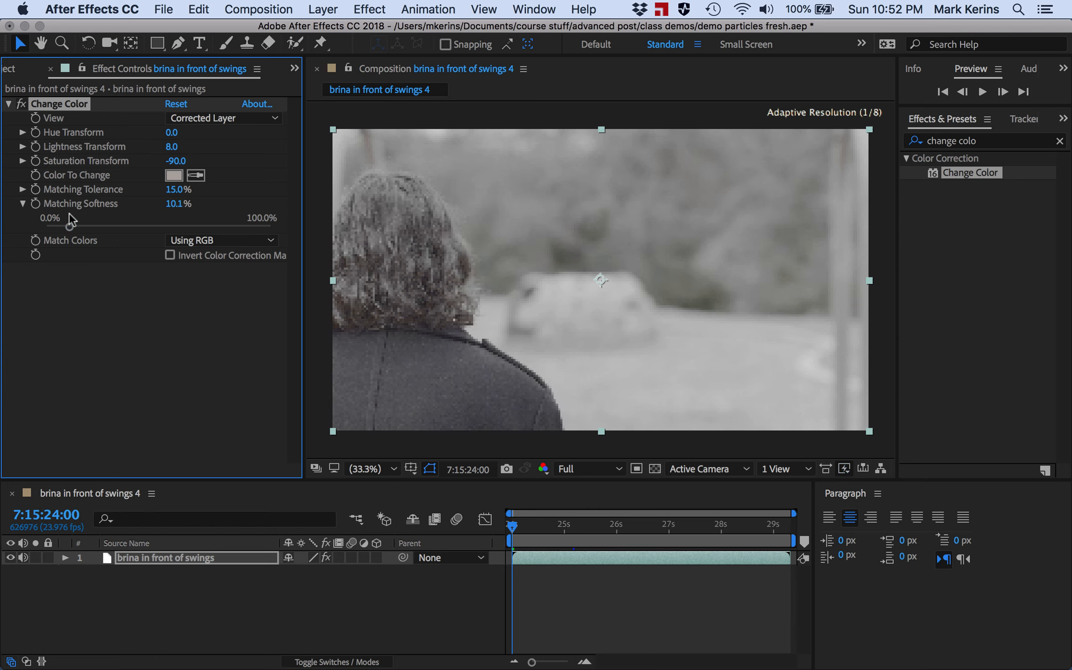
click(173, 190)
text(5)
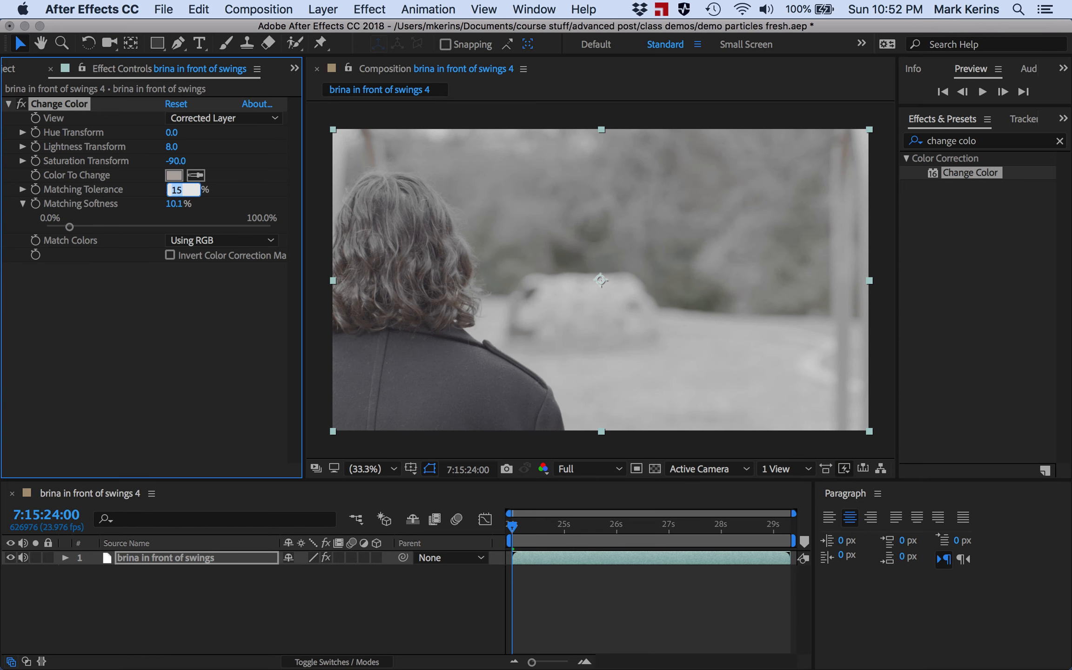
key(Return)
click(172, 189)
text(3)
key(Return)
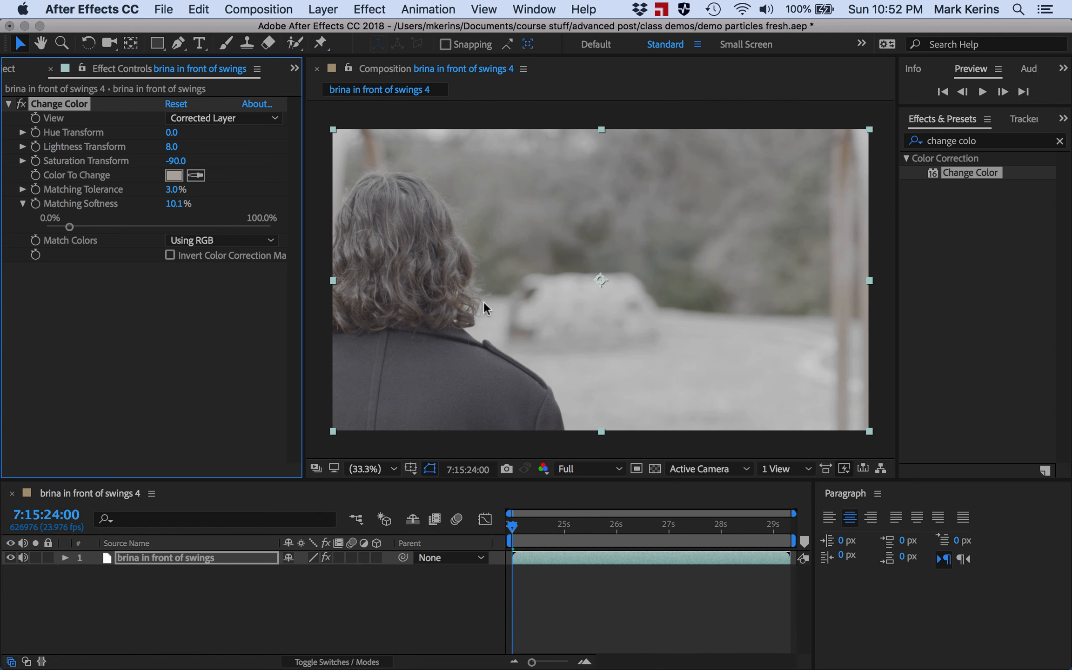
Lower the Matching Softness to 4% and compare the footage with Change Color off and on.
click(21, 104)
click(21, 105)
drag(175, 211, 149, 204)
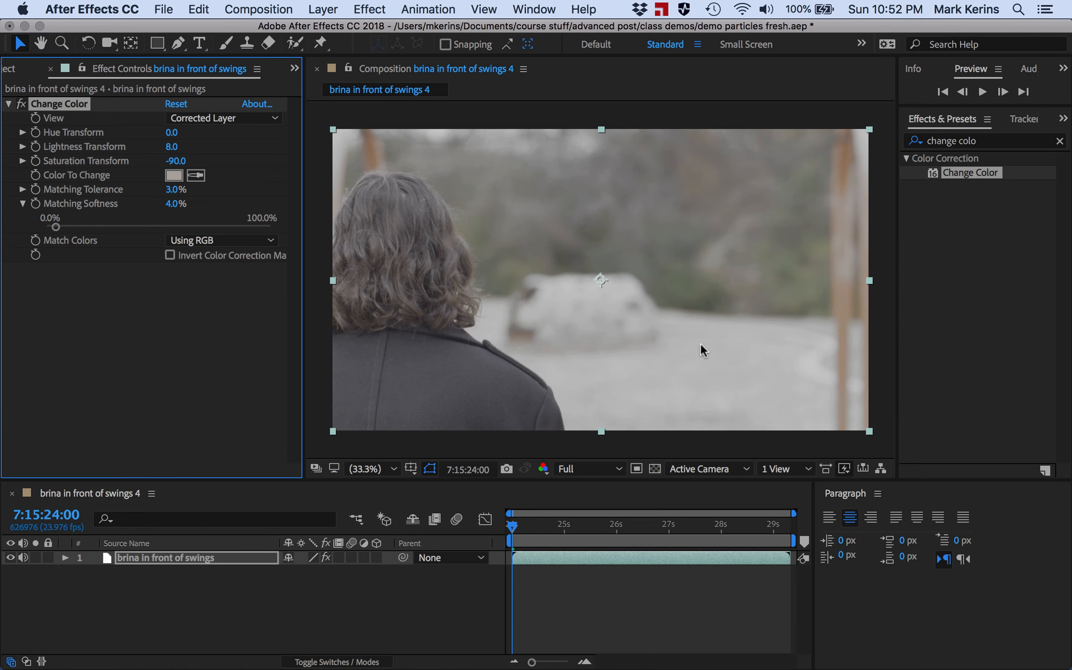
click(21, 104)
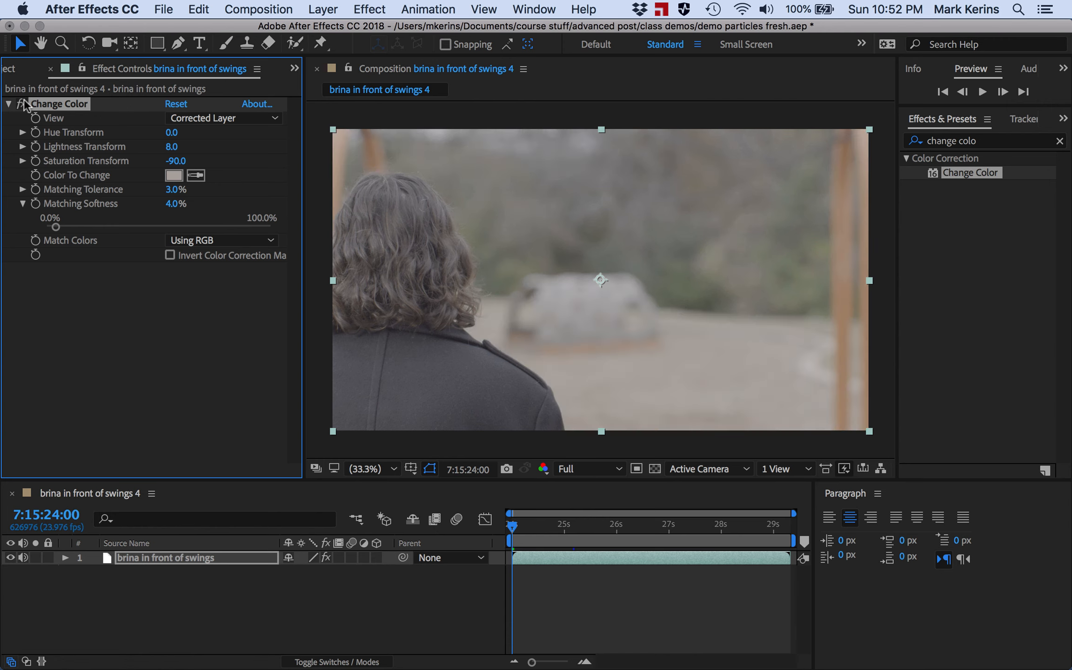
click(22, 103)
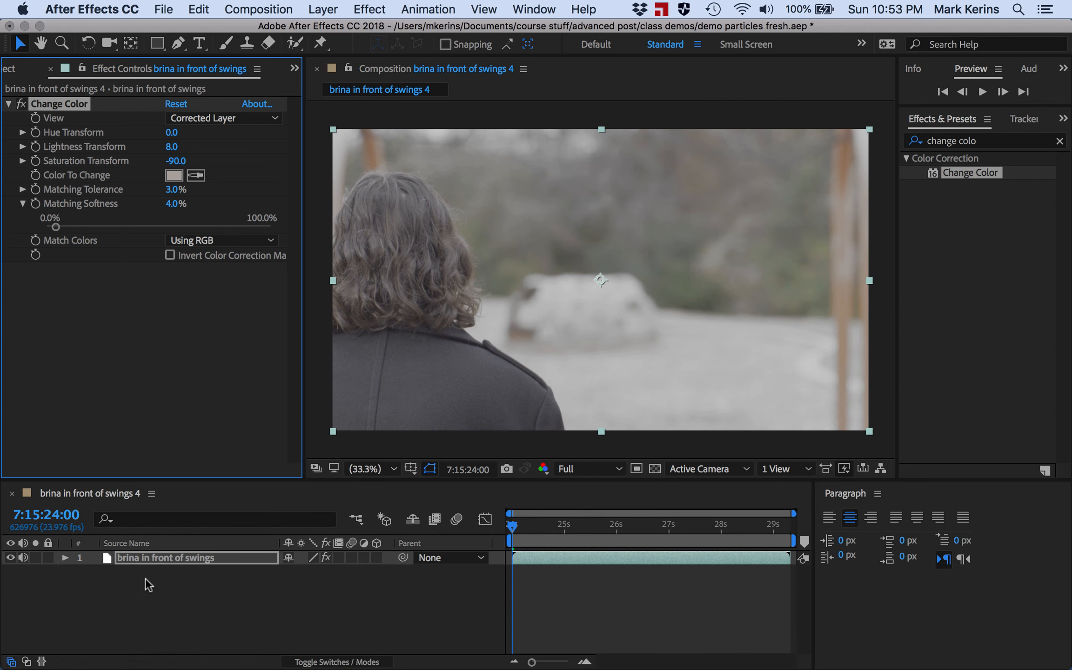
Create a new composition-sized solid layer named "snow via cc snowfall".
click(186, 582)
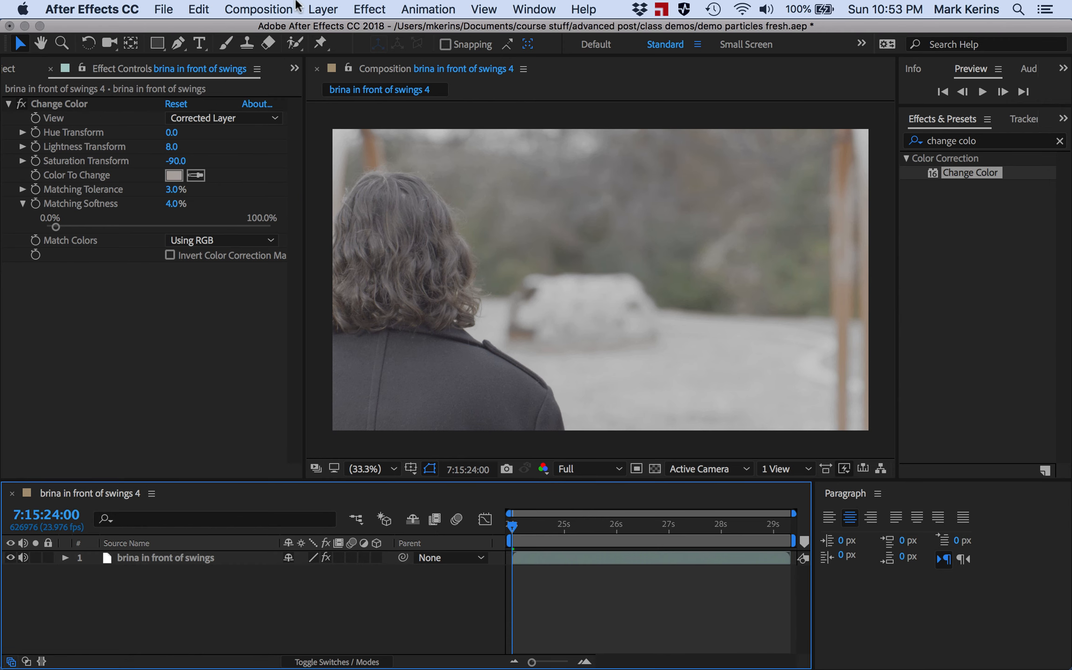
click(325, 8)
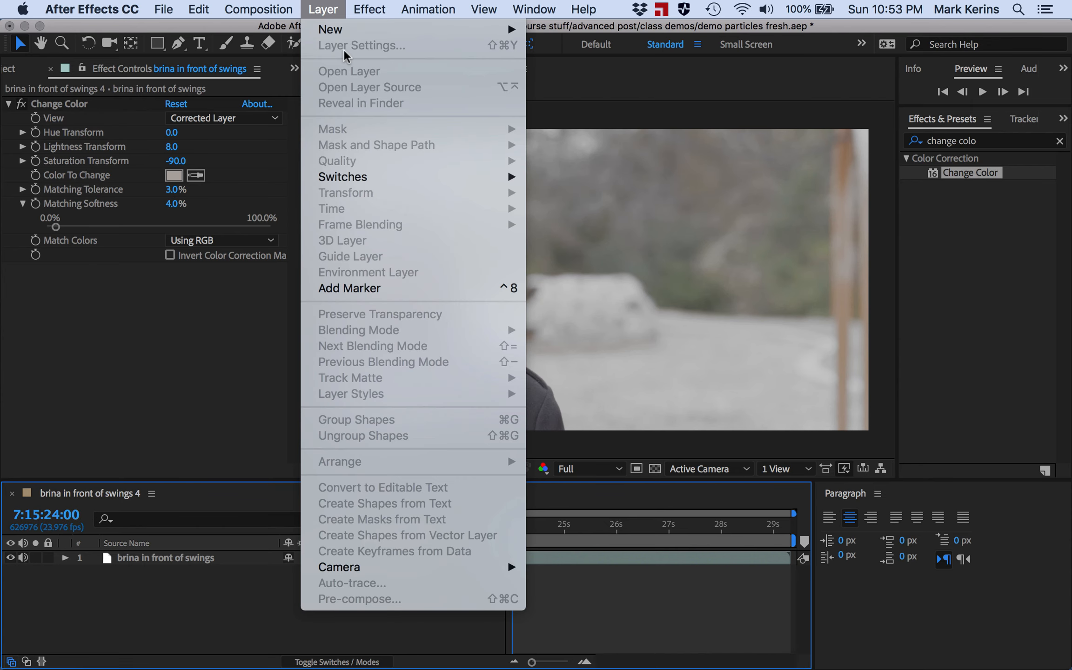
mouse_move(352, 32)
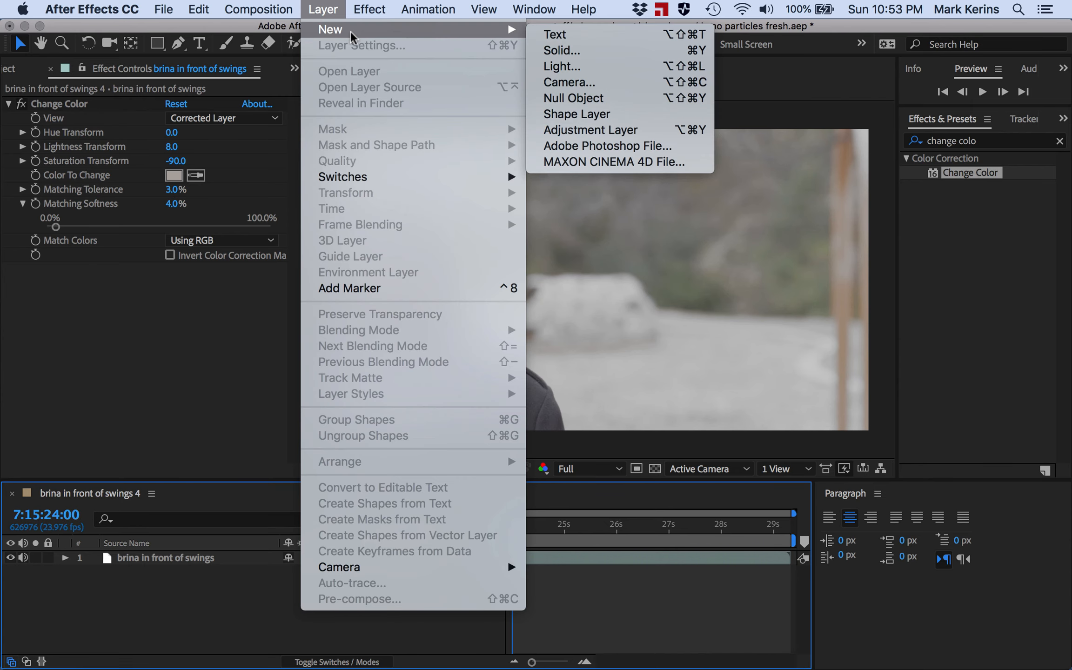
click(582, 50)
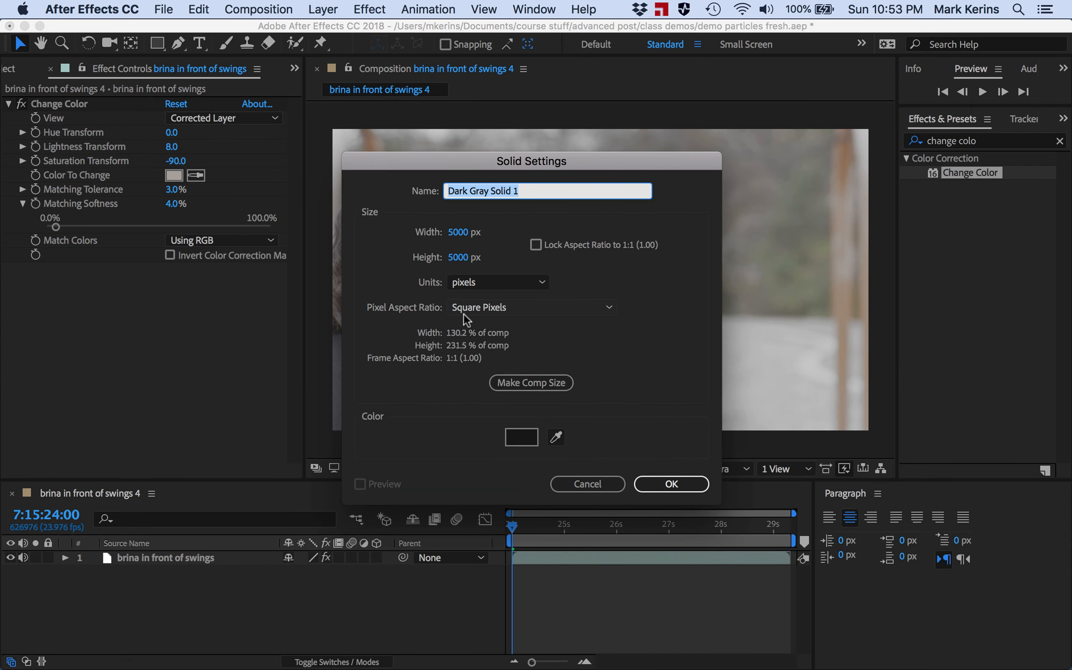
text(snow via )
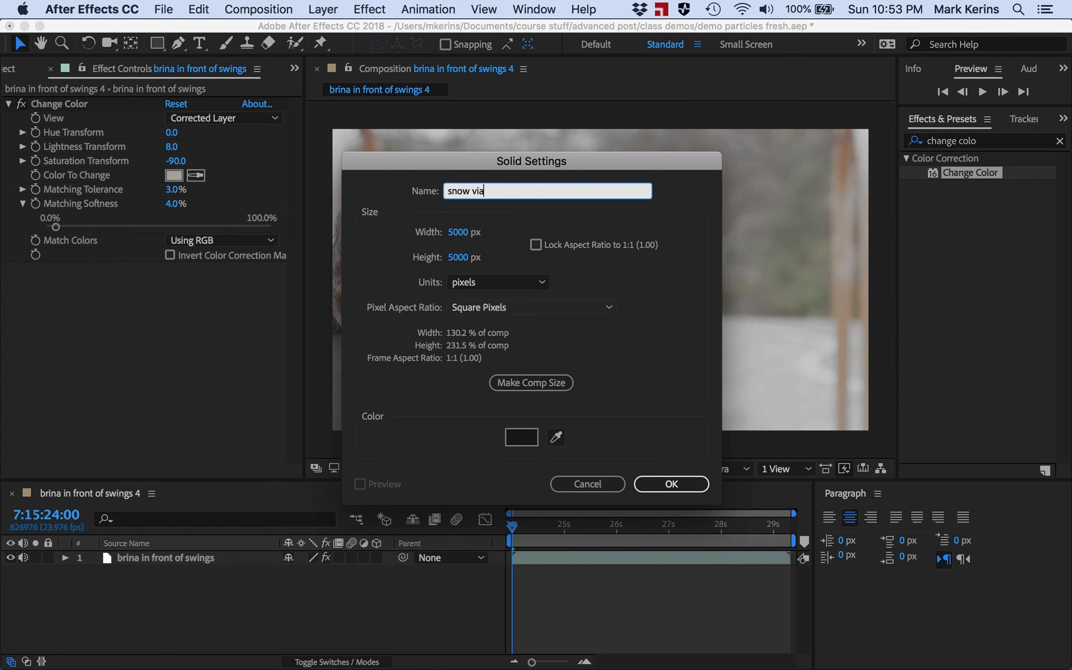
text(cc snowfall)
click(521, 381)
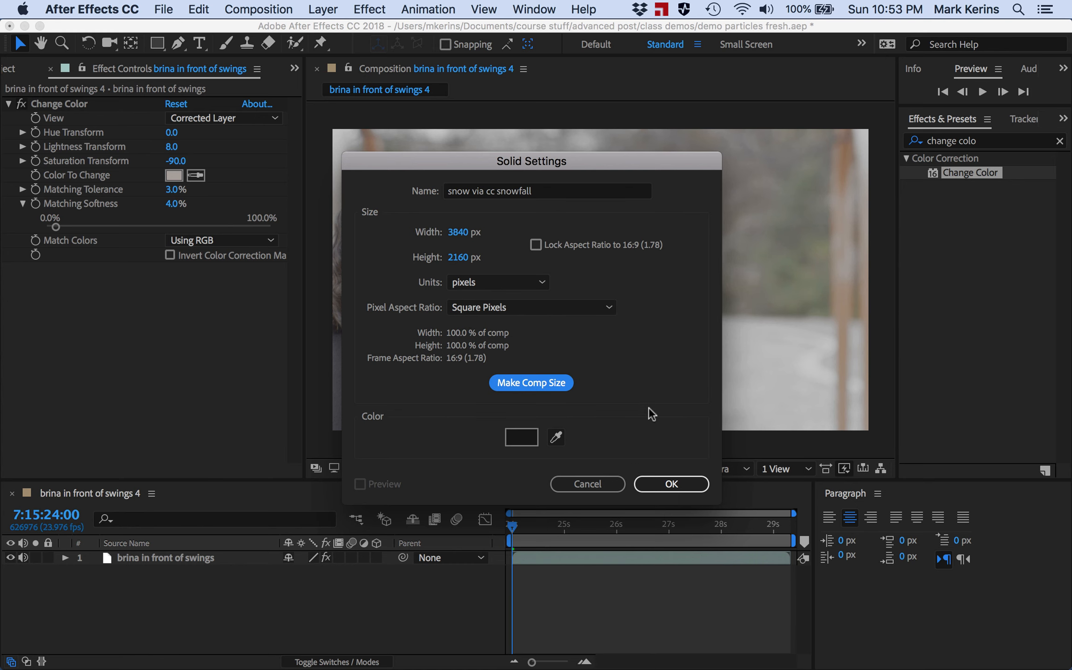
key(Return)
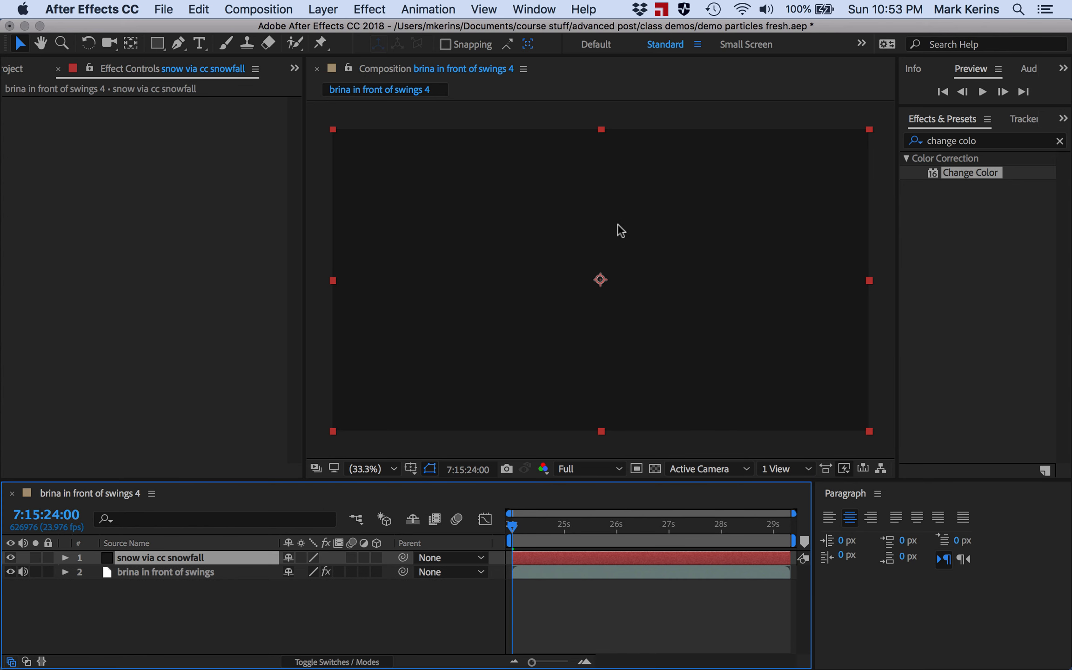
Toggle the snow solid's visibility to check the footage beneath it, and set its blending mode to Screen.
click(9, 562)
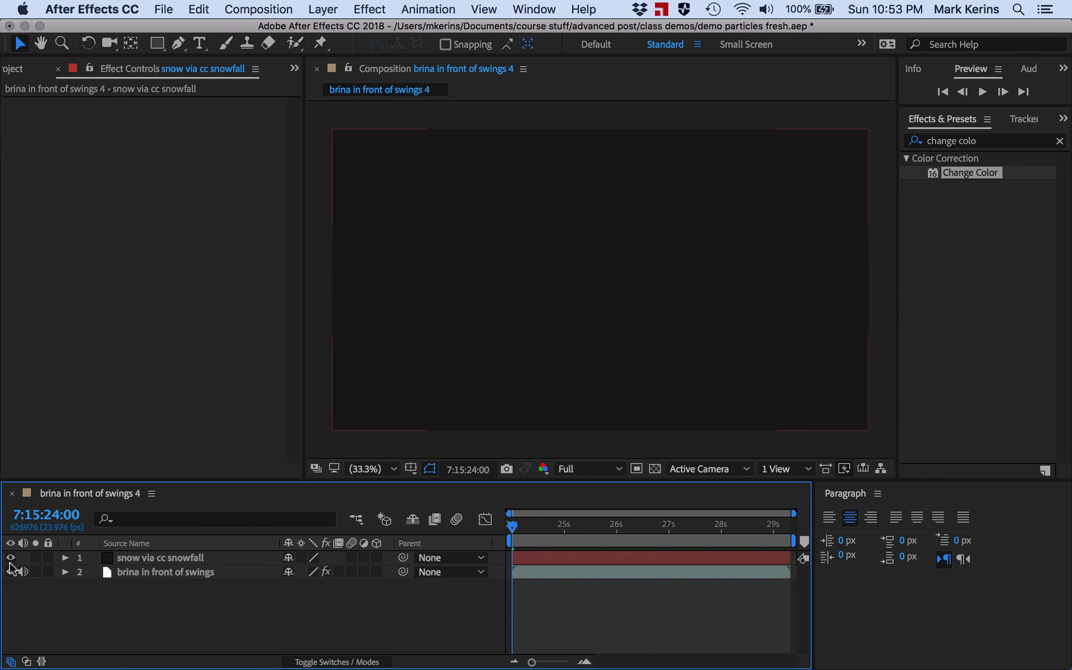
click(9, 562)
click(10, 562)
click(10, 561)
click(10, 561)
click(156, 557)
right_click(156, 557)
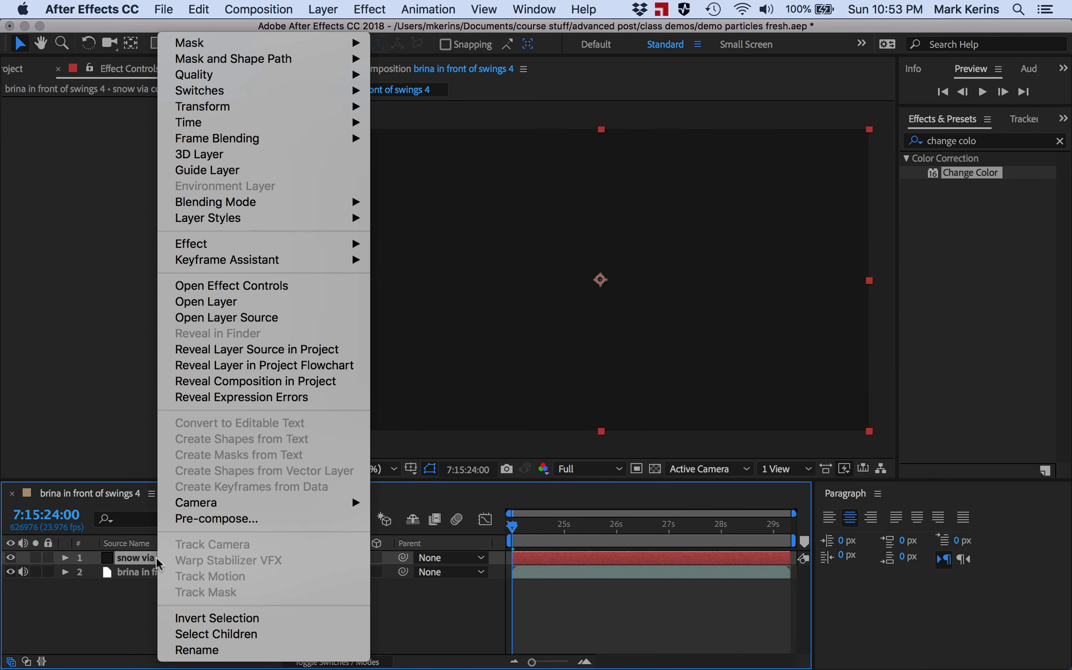
mouse_move(354, 201)
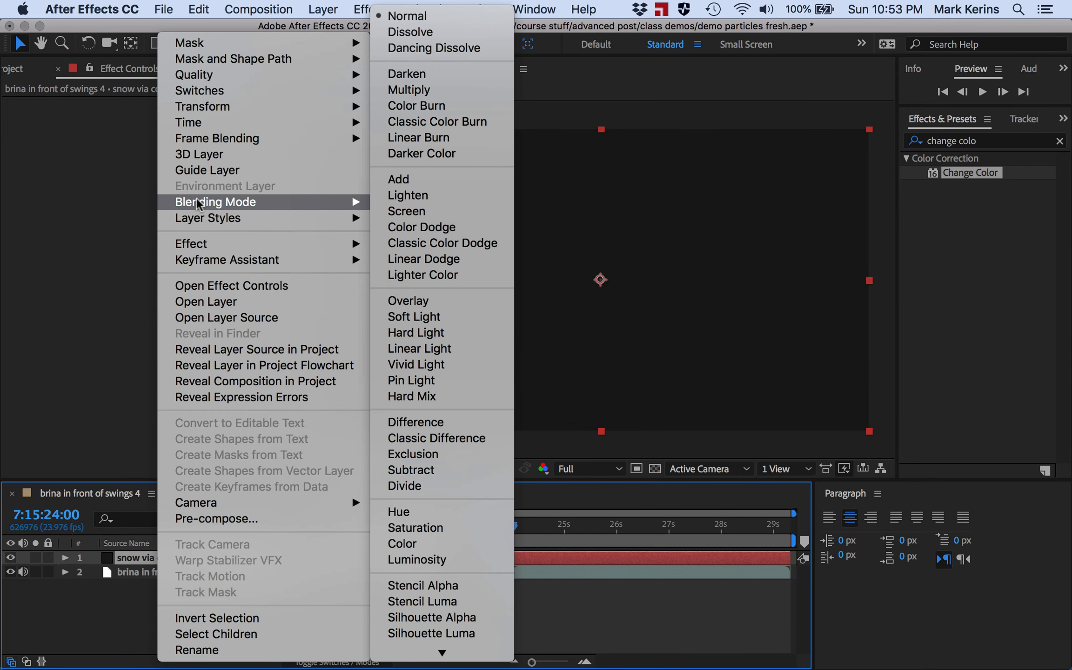
click(403, 213)
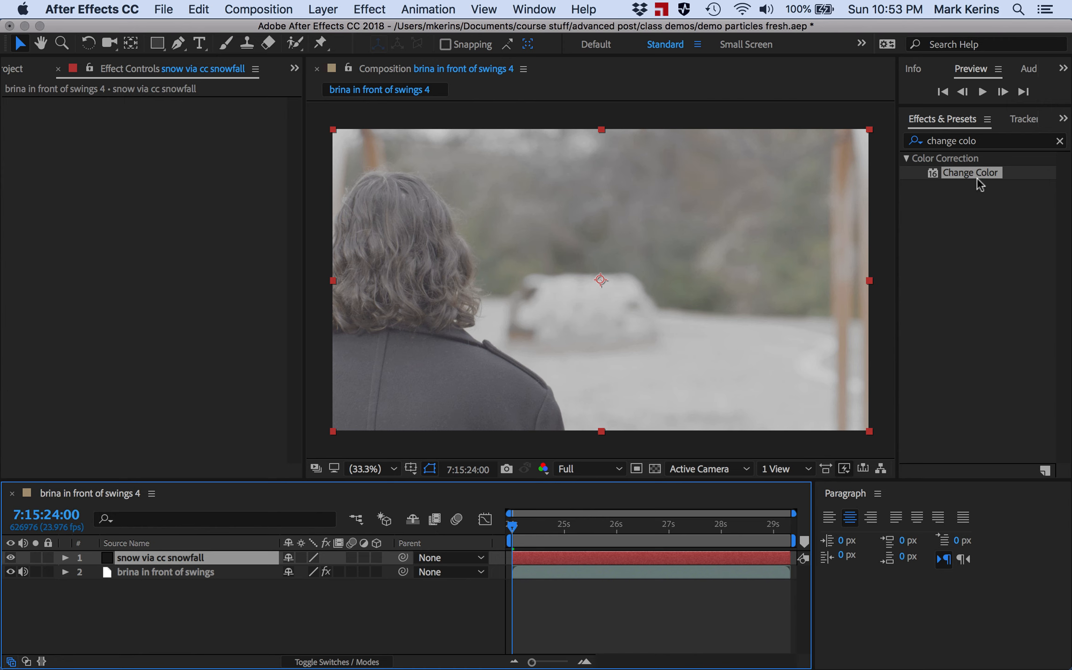
Find the CC Snowfall simulation effect and apply it to the snow solid.
click(1059, 141)
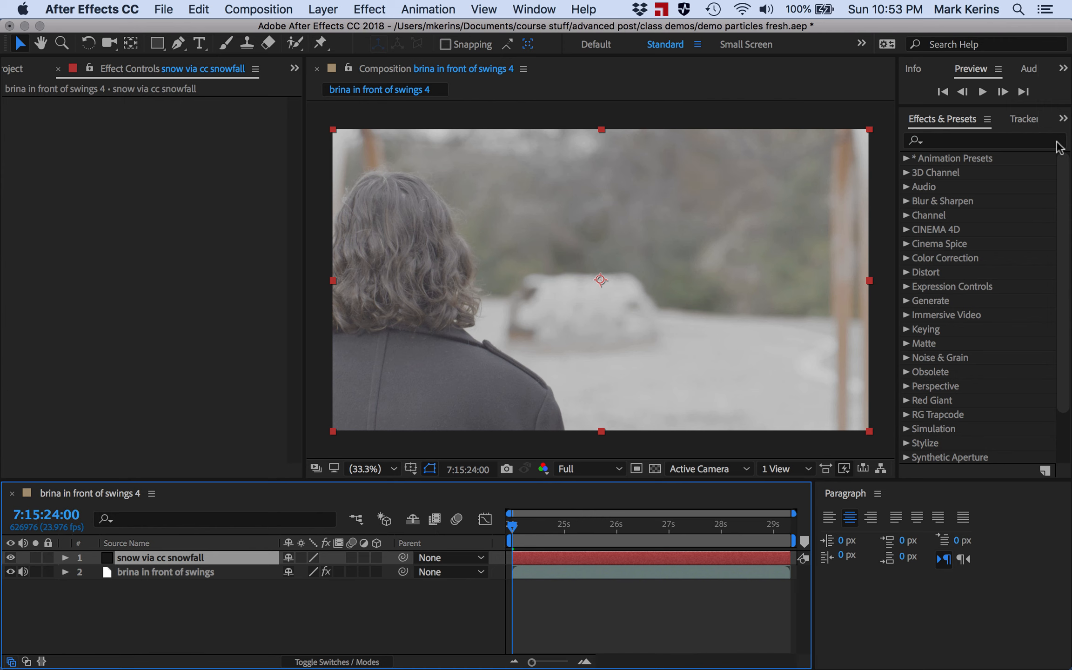
click(962, 139)
text(snow)
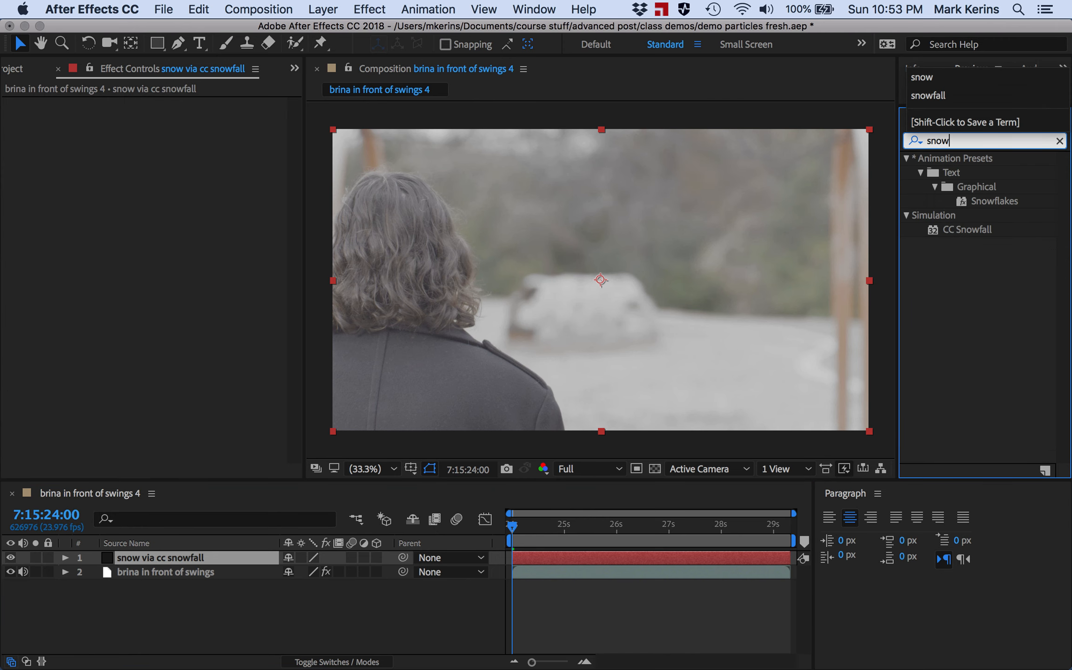
click(969, 231)
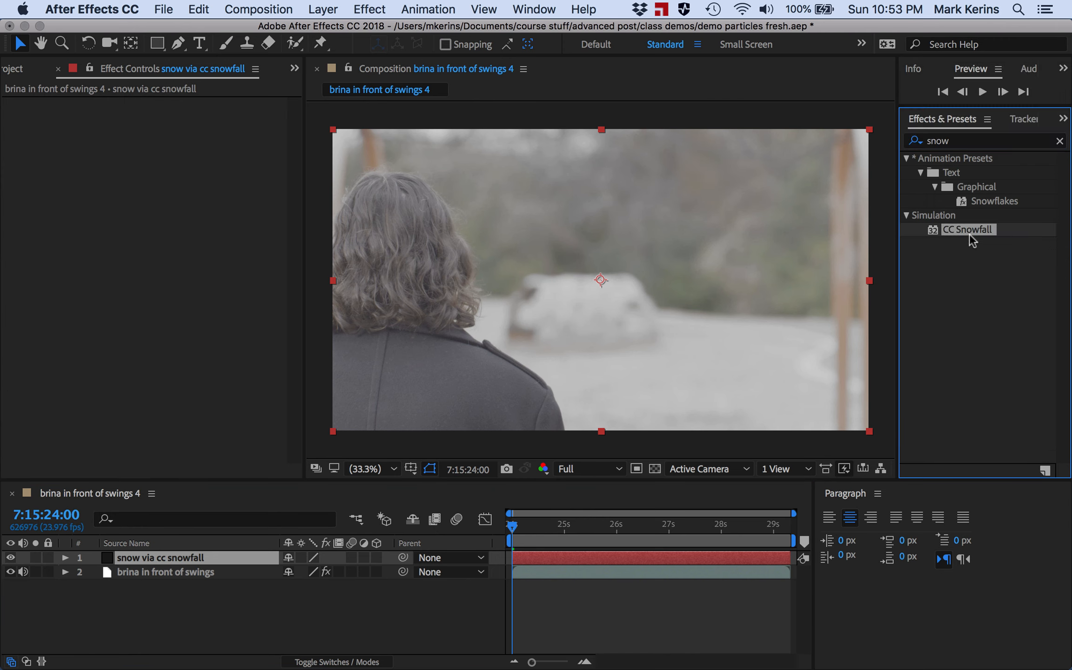
double_click(959, 228)
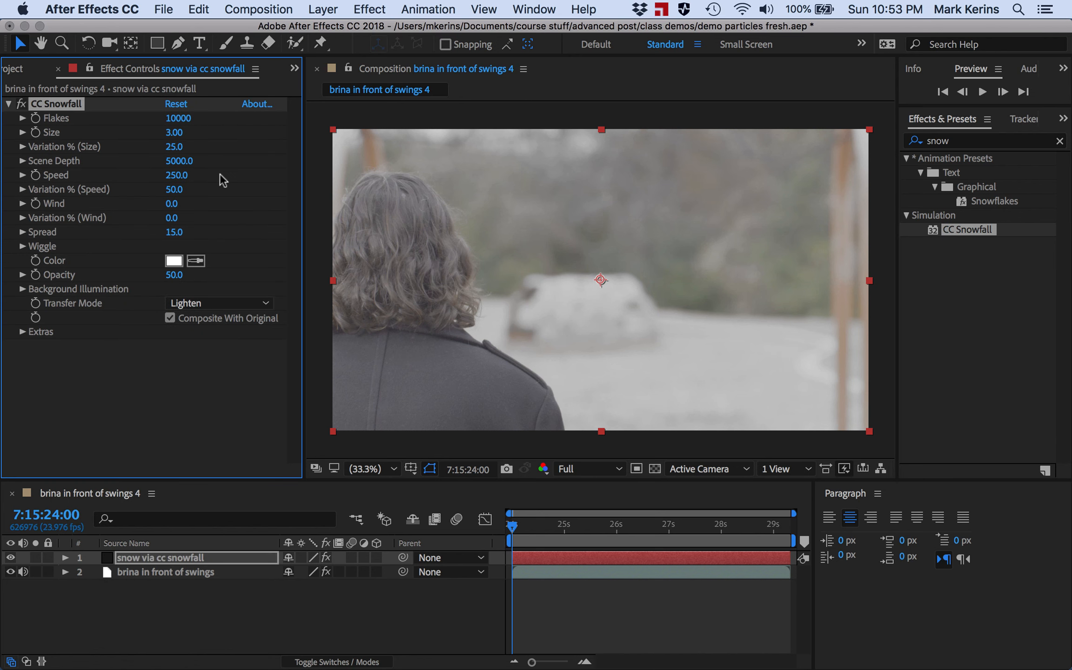
Go to 7:15:24:23 in the timeline and set the snowfall's Size to 15 and Opacity to 70.
drag(174, 146, 171, 148)
click(562, 526)
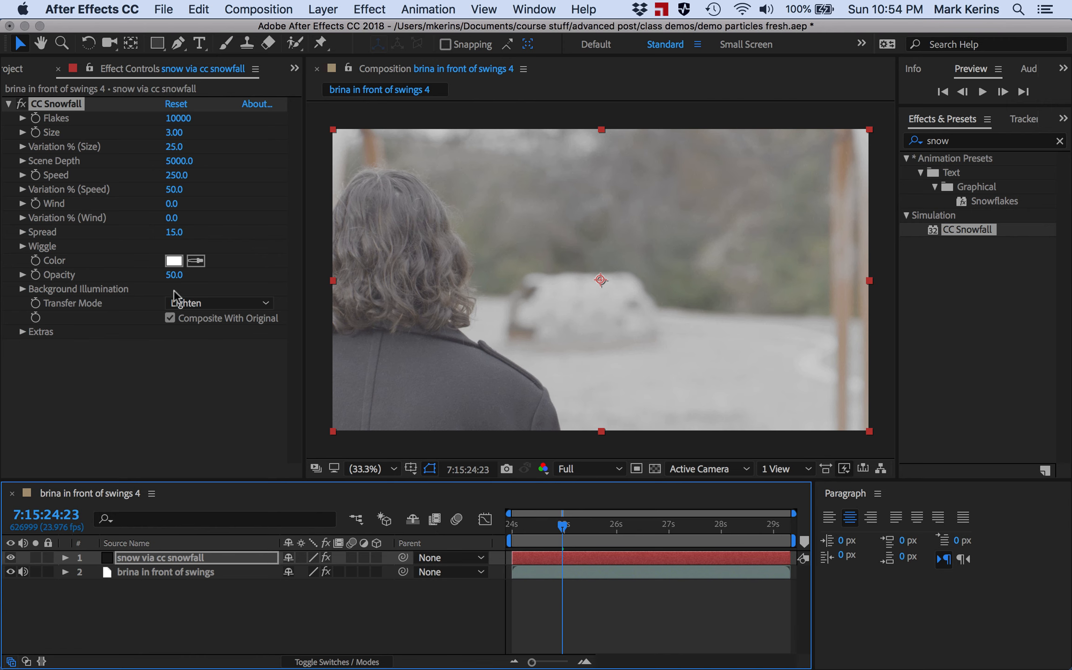
click(172, 133)
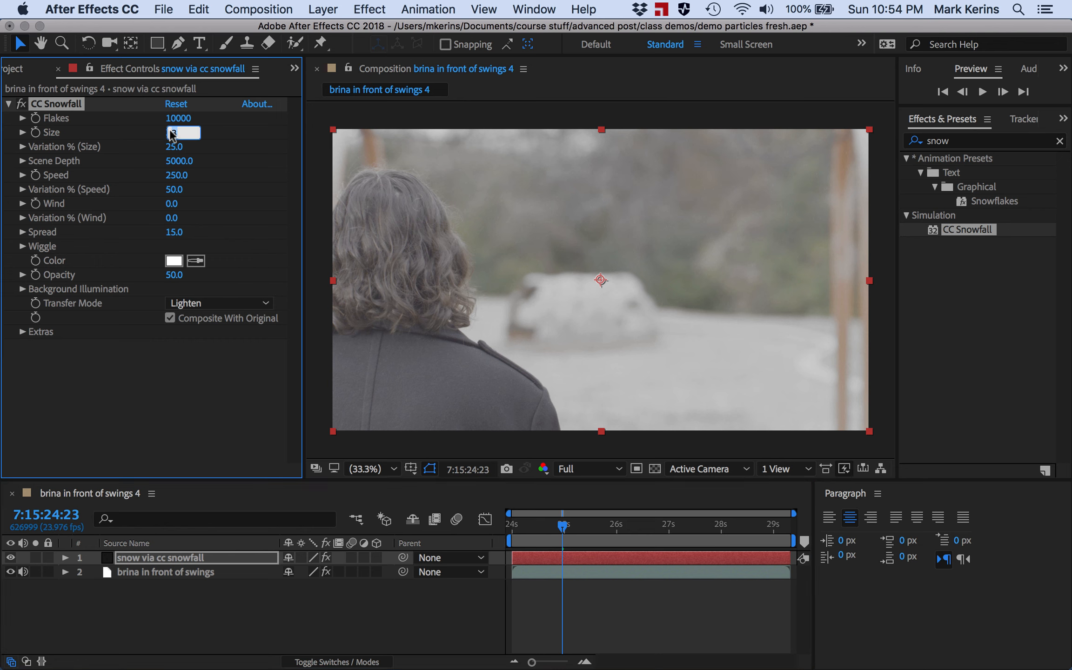
text(10)
key(Return)
text(15)
key(Return)
text(70)
key(Return)
Reduce the CC Snowfall effect's Scene Depth to 2750.
click(22, 161)
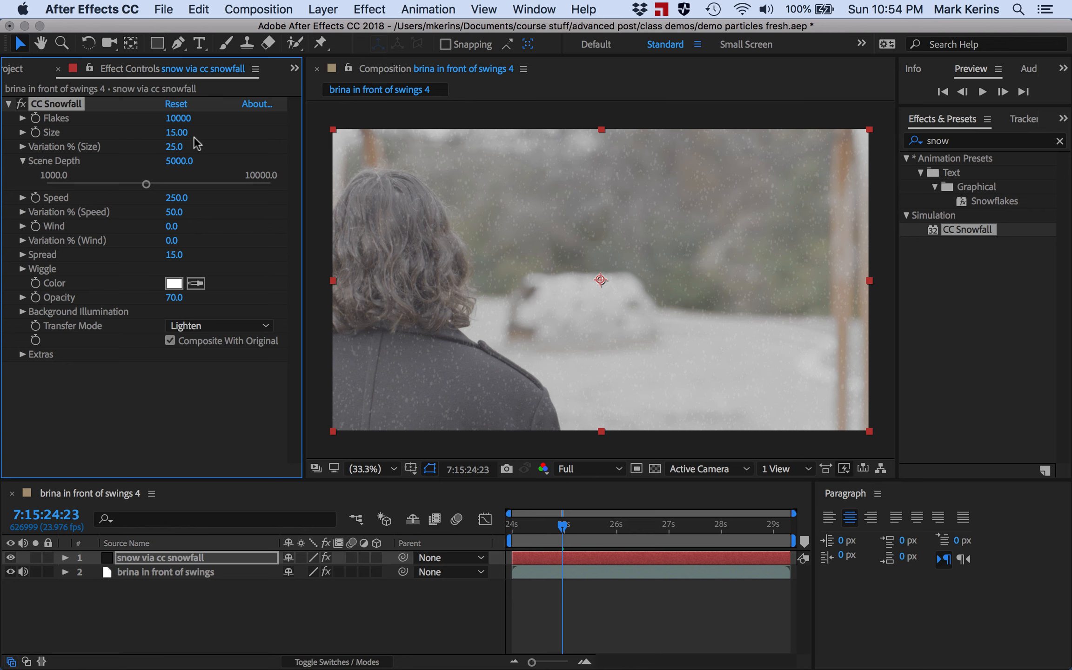
drag(186, 159, 3, 159)
click(623, 375)
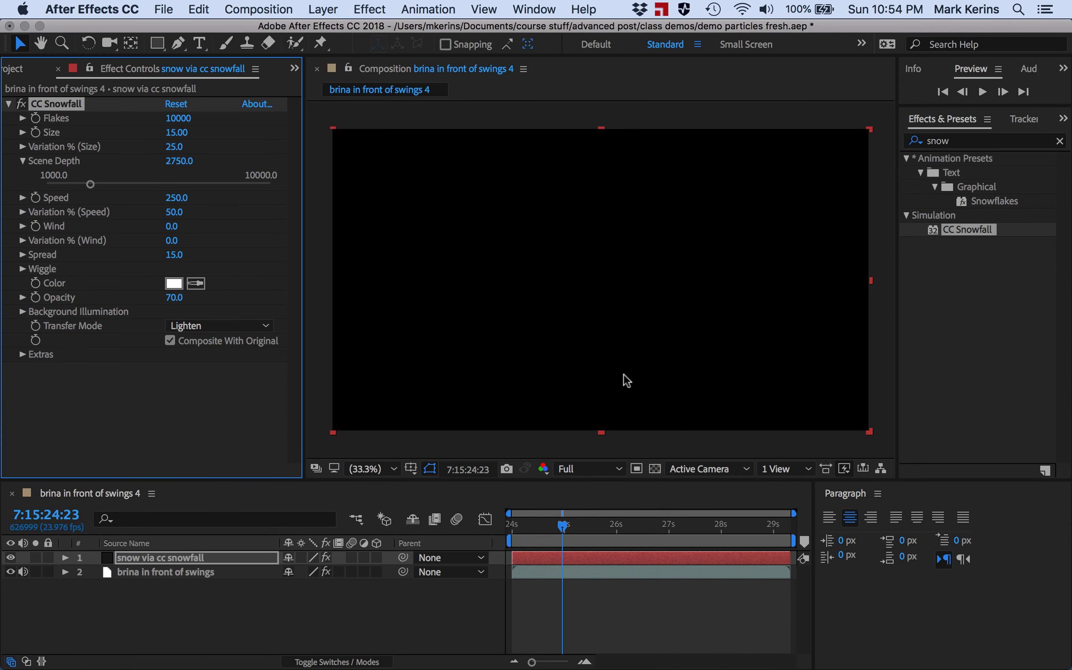
Adjust the CC Snowfall effect's Scene Depth to 3932.6.
drag(182, 165, 138, 163)
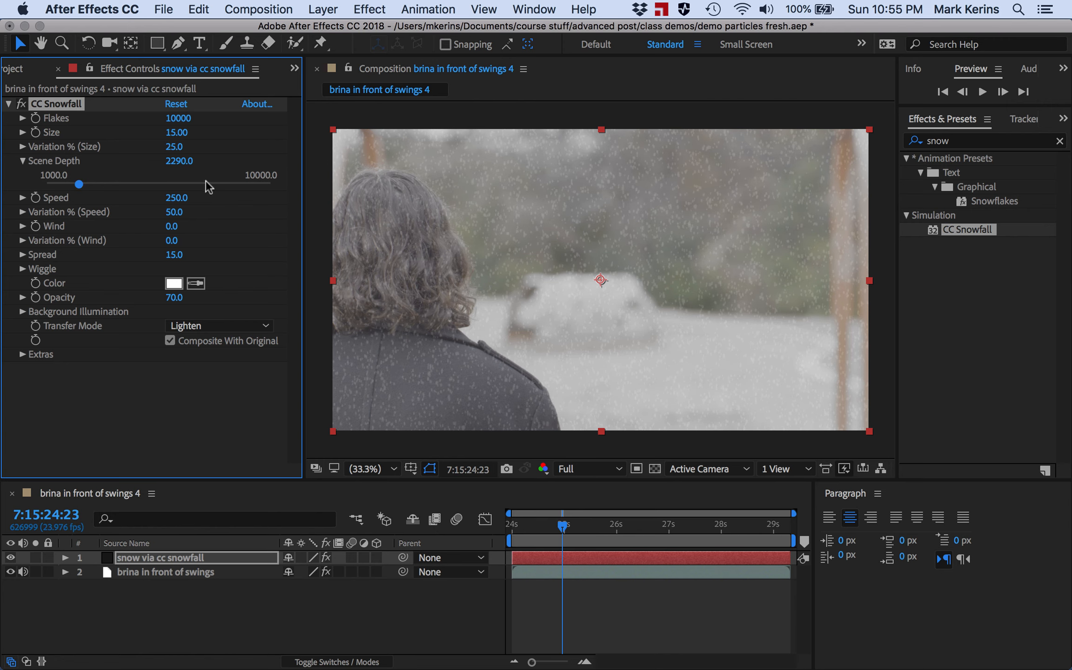
drag(79, 184, 221, 174)
click(144, 183)
click(120, 184)
Try to preview the snowfall from 7:15:25:12, and go back to 7:15:24:17 to play it from there.
drag(562, 526, 589, 526)
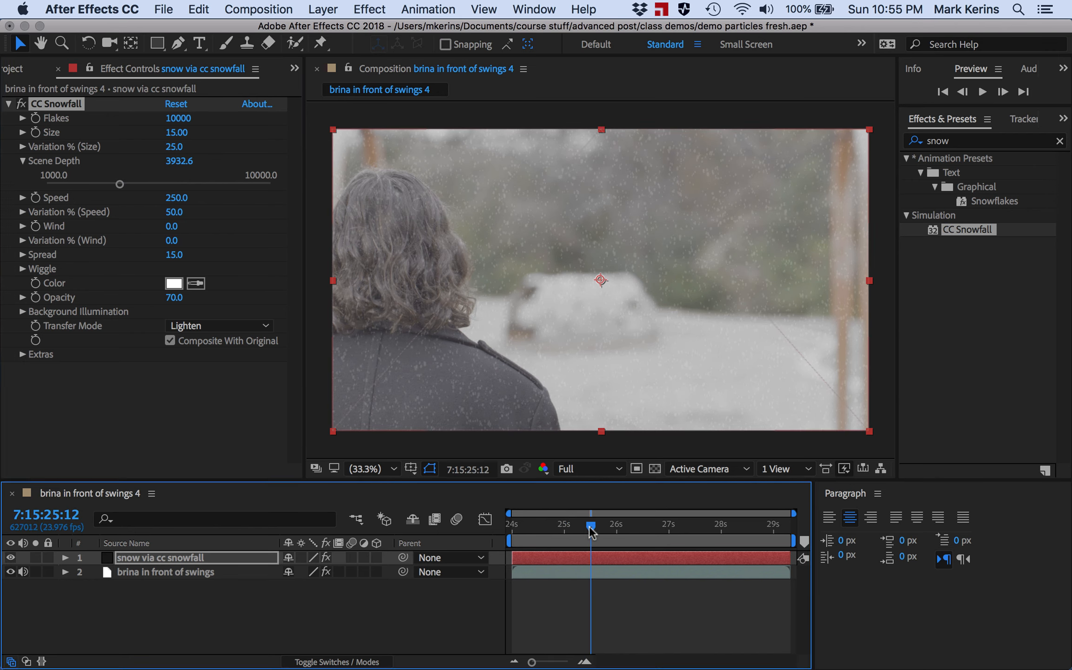
key(space)
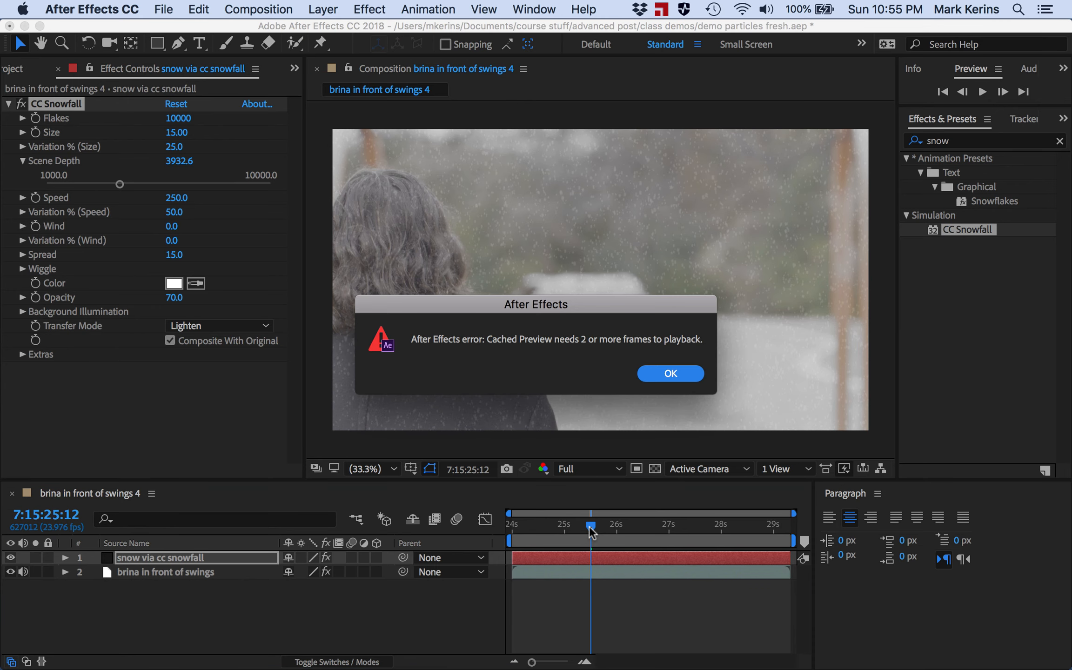
key(Return)
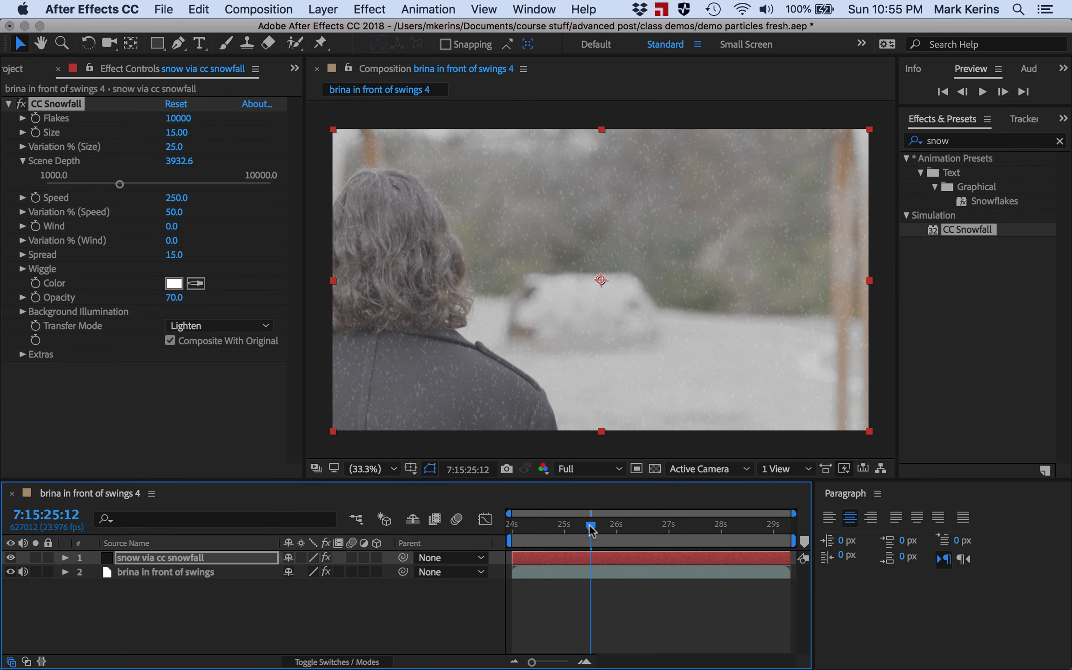
drag(589, 525, 549, 526)
key(space)
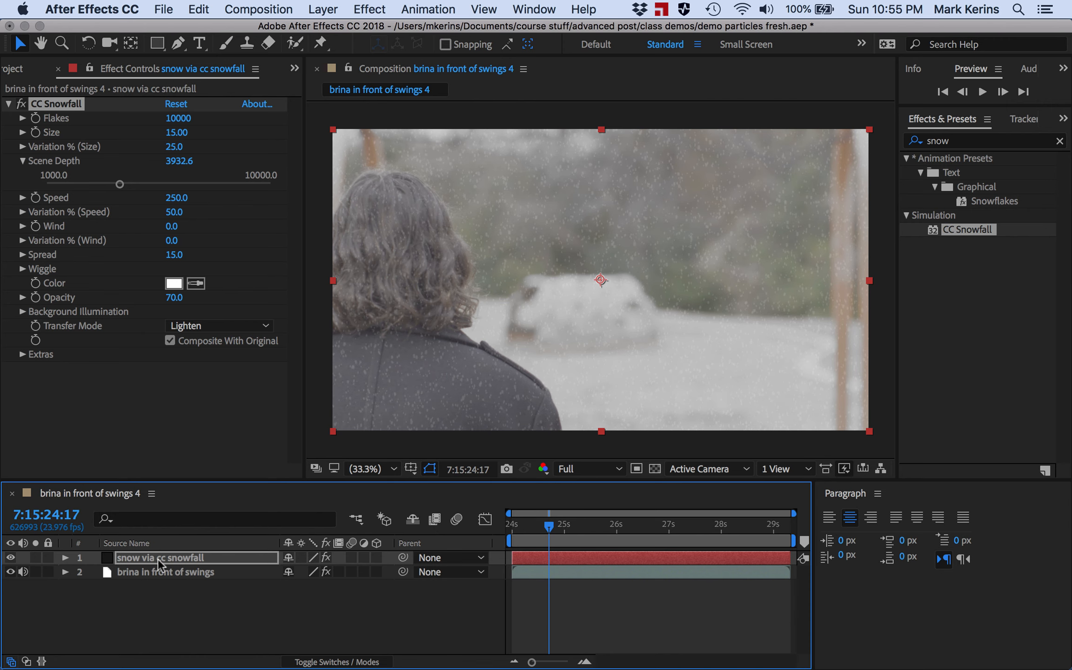
Duplicate the footage layer and place the copy above the snow layer.
click(163, 573)
key(super+d)
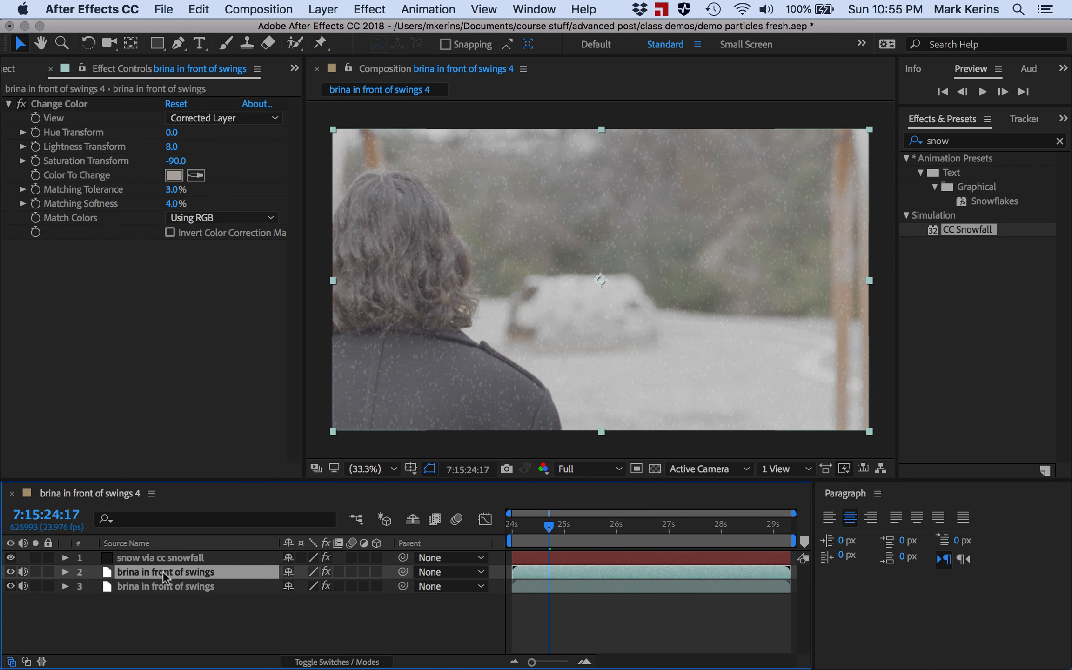
drag(162, 571, 169, 556)
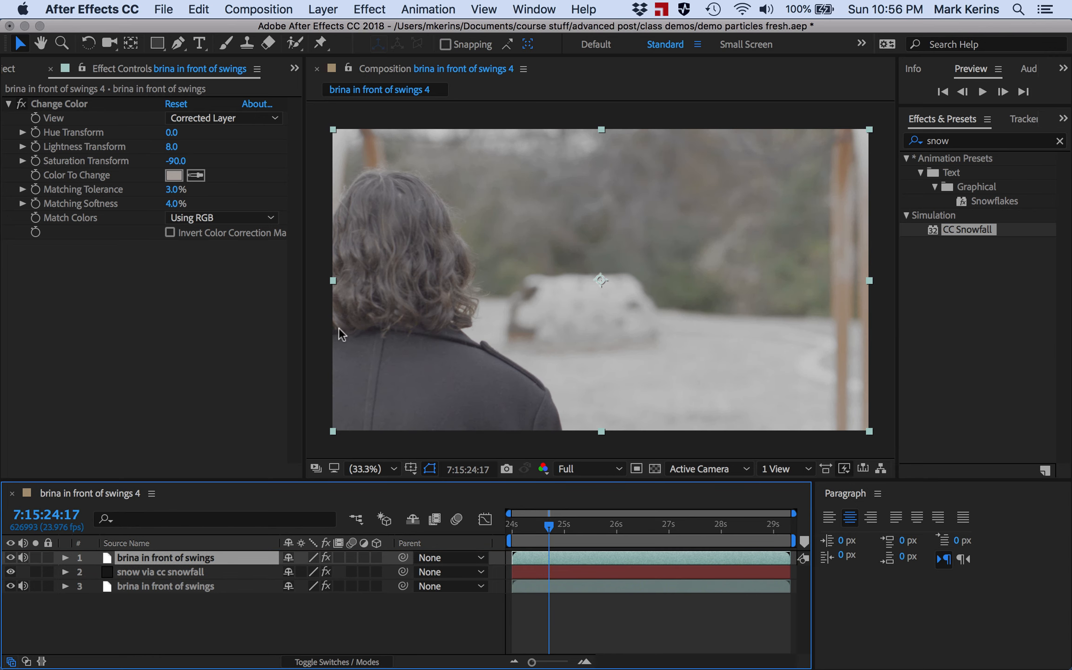
Draw a closed Pen mask on the top footage copy around the foreground person's head, hair and coat, extending past the frame's lower edge.
key(g)
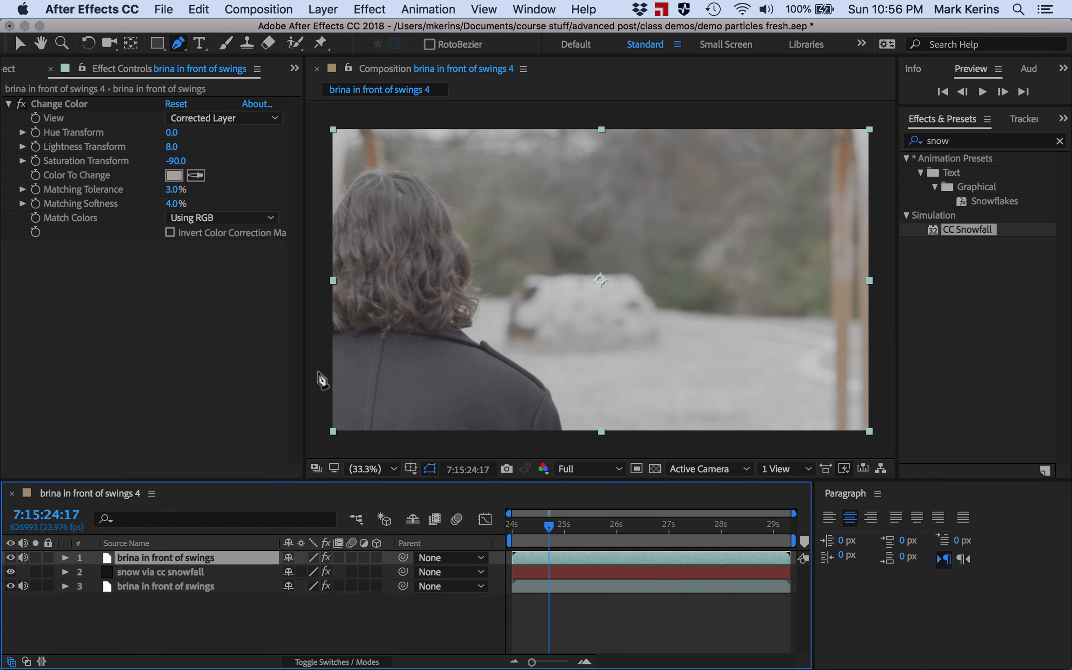
click(328, 214)
click(352, 184)
click(387, 172)
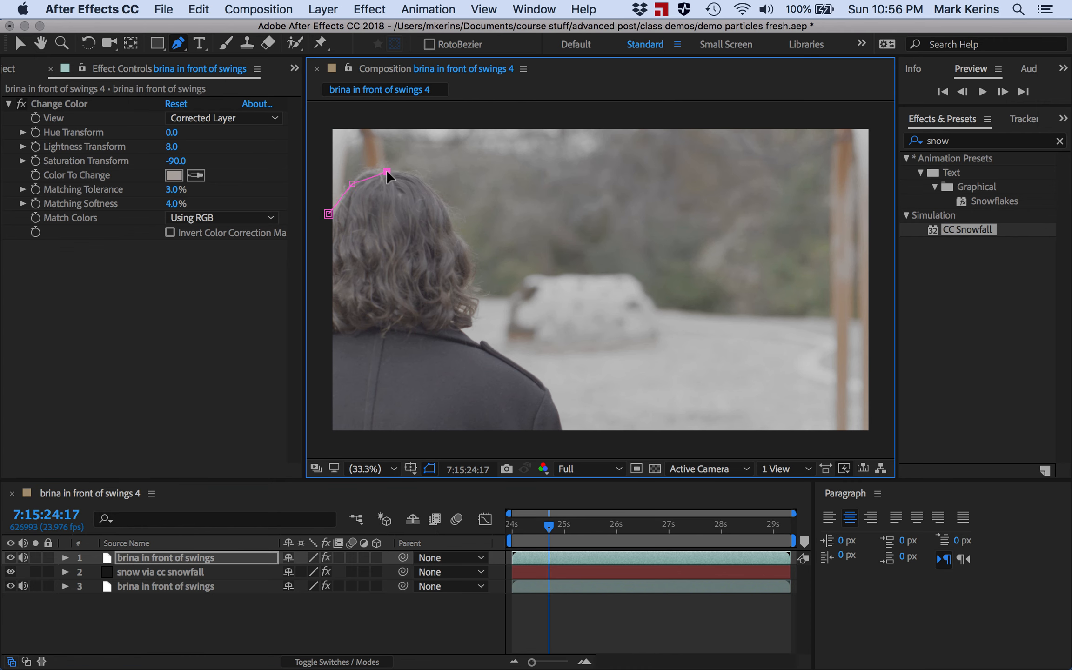
click(428, 188)
click(457, 246)
click(471, 284)
click(469, 336)
click(514, 366)
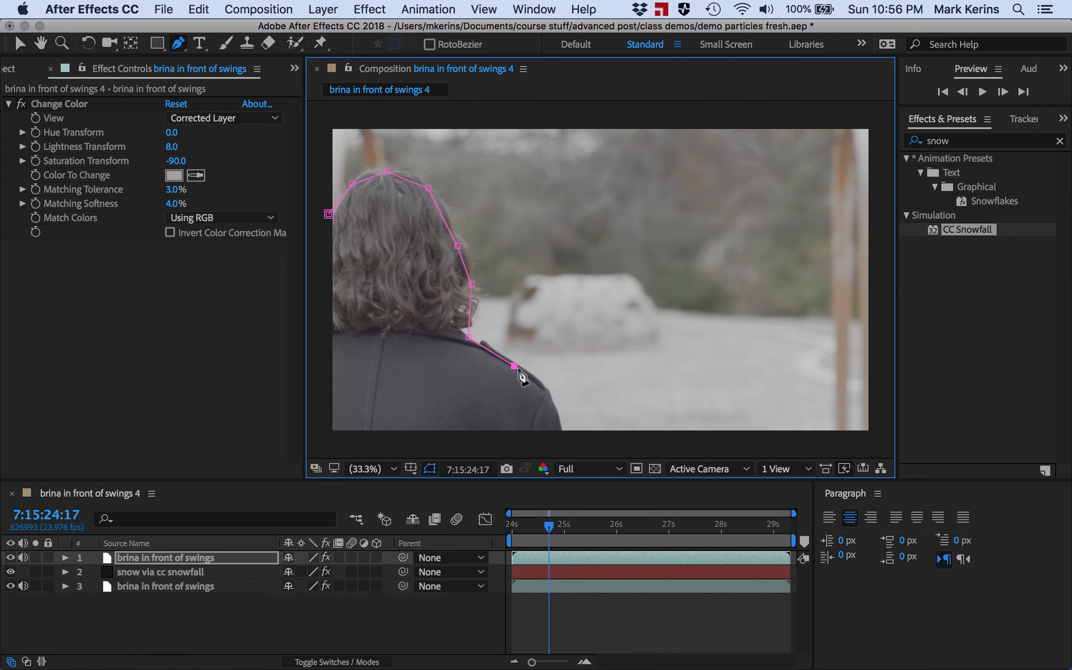
click(561, 417)
click(557, 447)
click(326, 440)
click(328, 213)
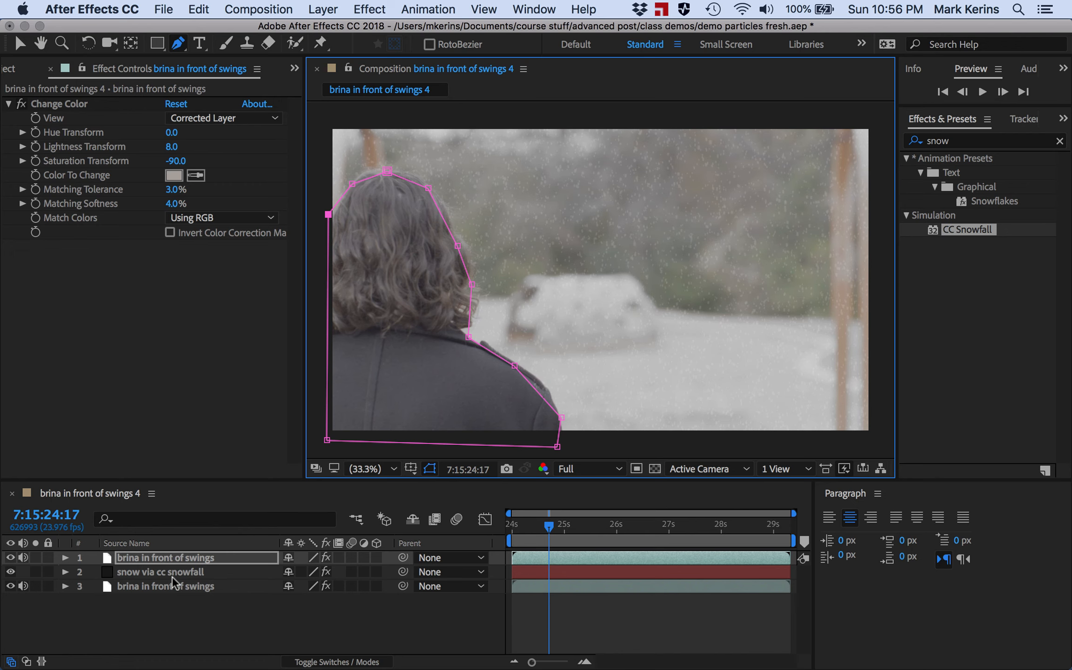
Feather the new mask on the top footage copy by 7 pixels.
click(66, 557)
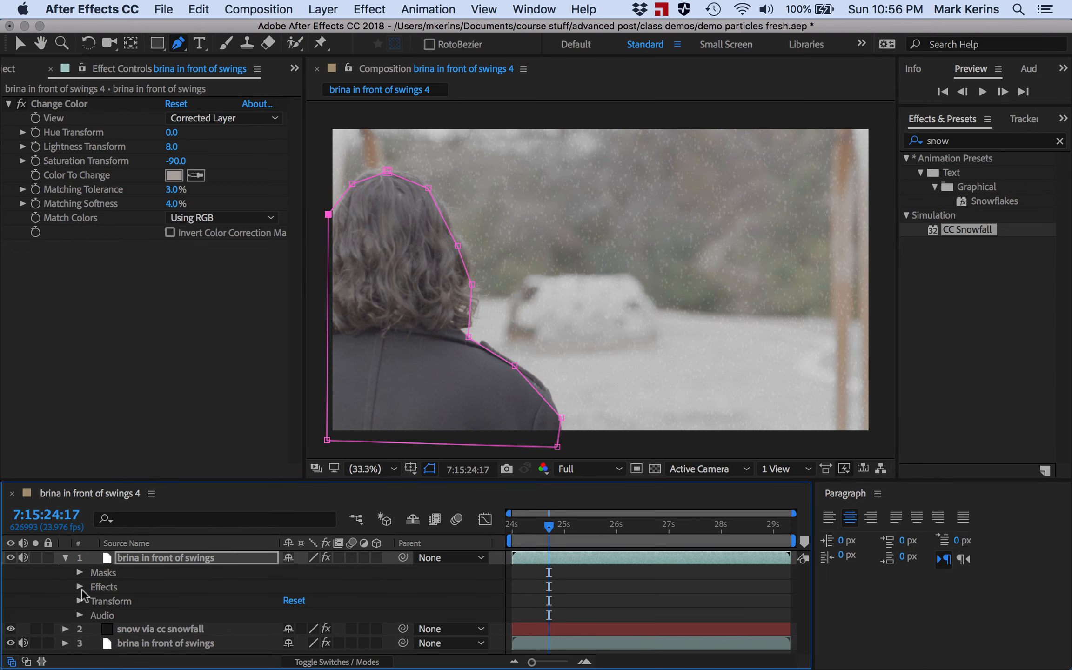
click(80, 573)
click(93, 587)
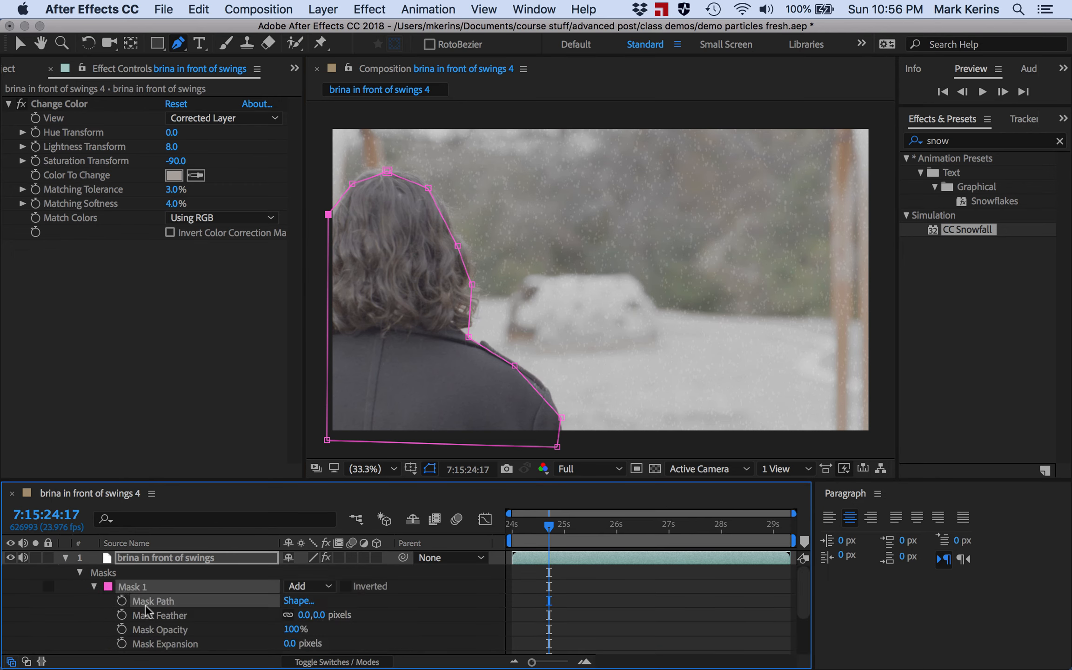
drag(303, 615, 305, 619)
click(314, 309)
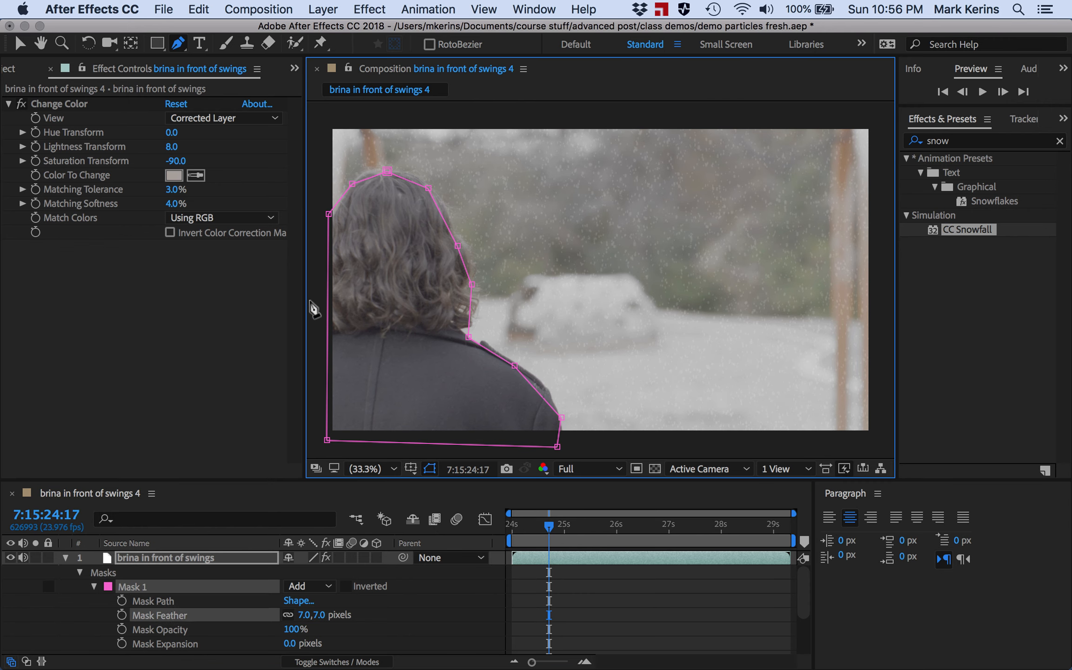
click(311, 301)
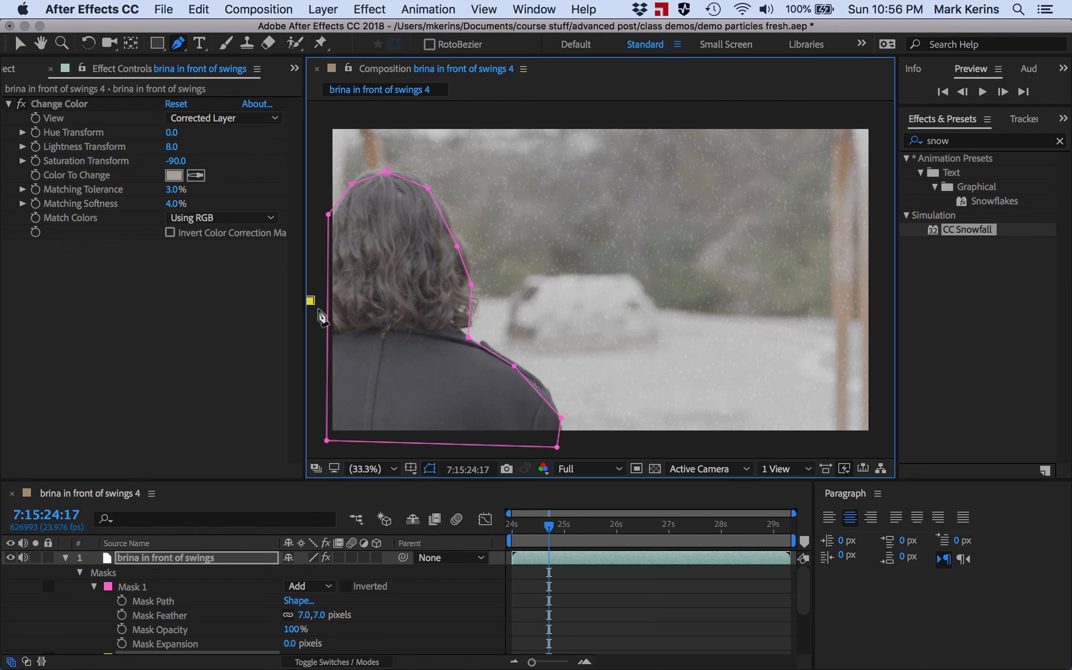
key(super+z)
key(v)
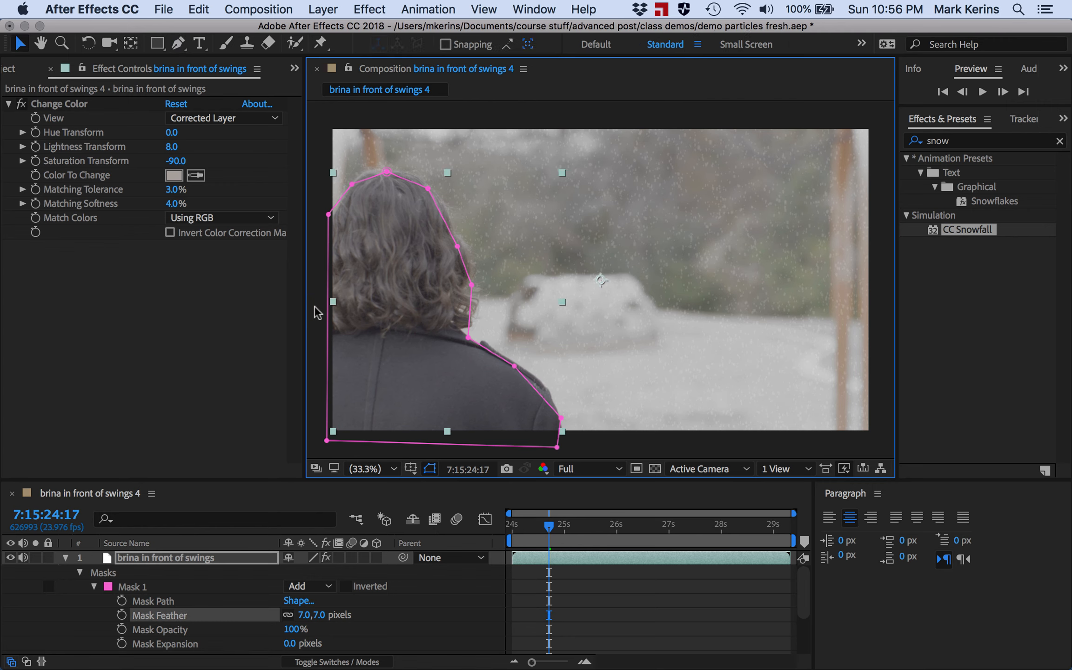
click(65, 557)
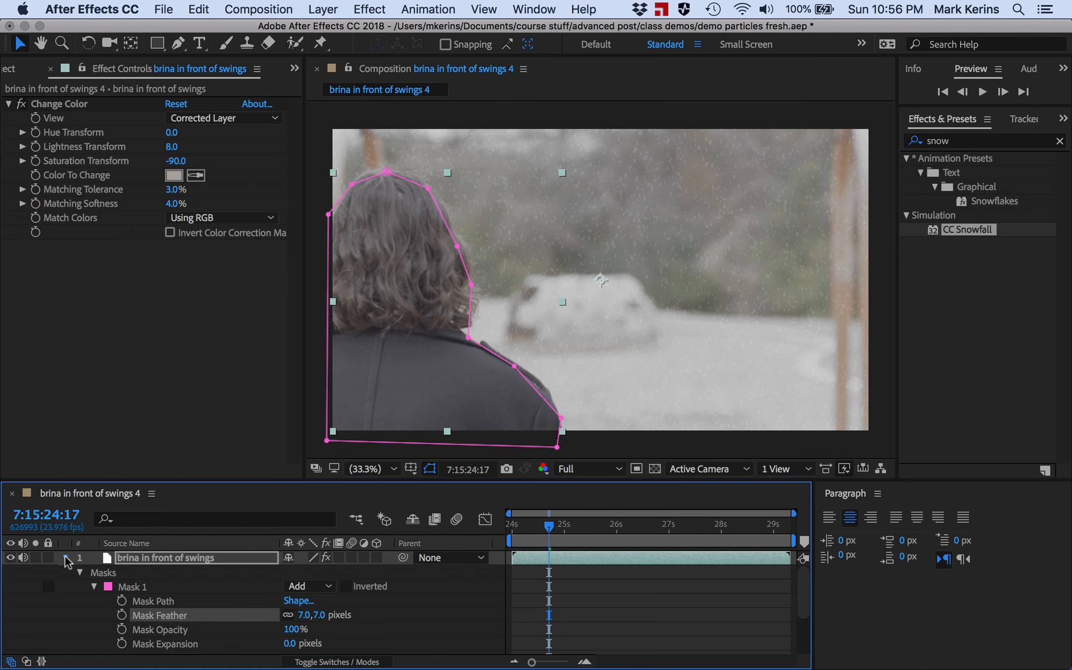
Duplicate the snow layer and place the copy above the masked footage.
click(161, 587)
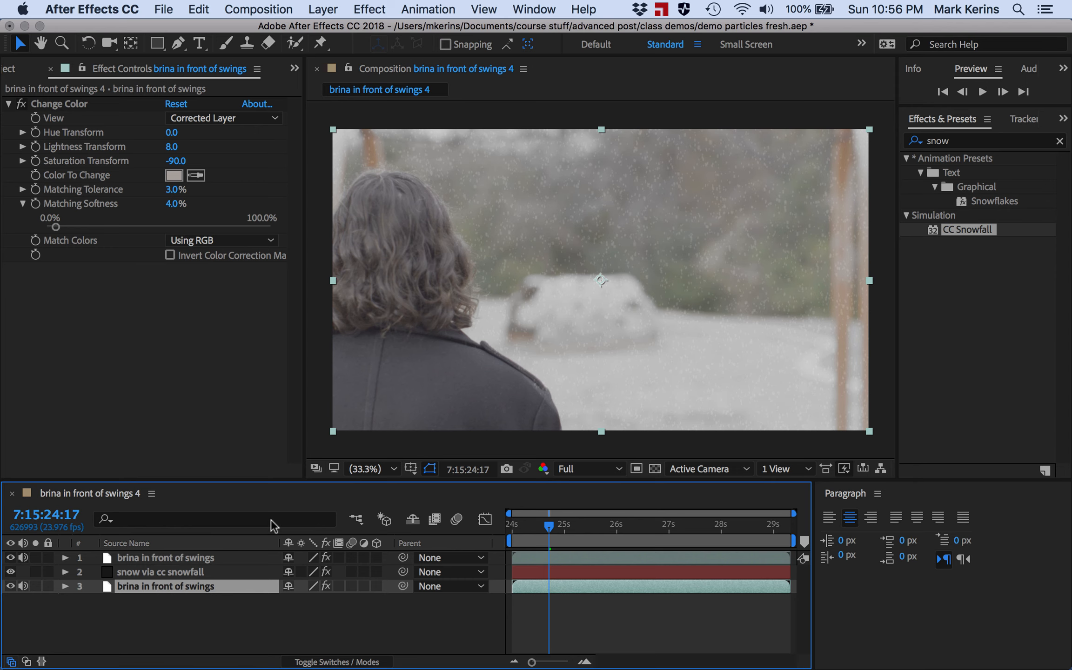
click(188, 570)
key(super+d)
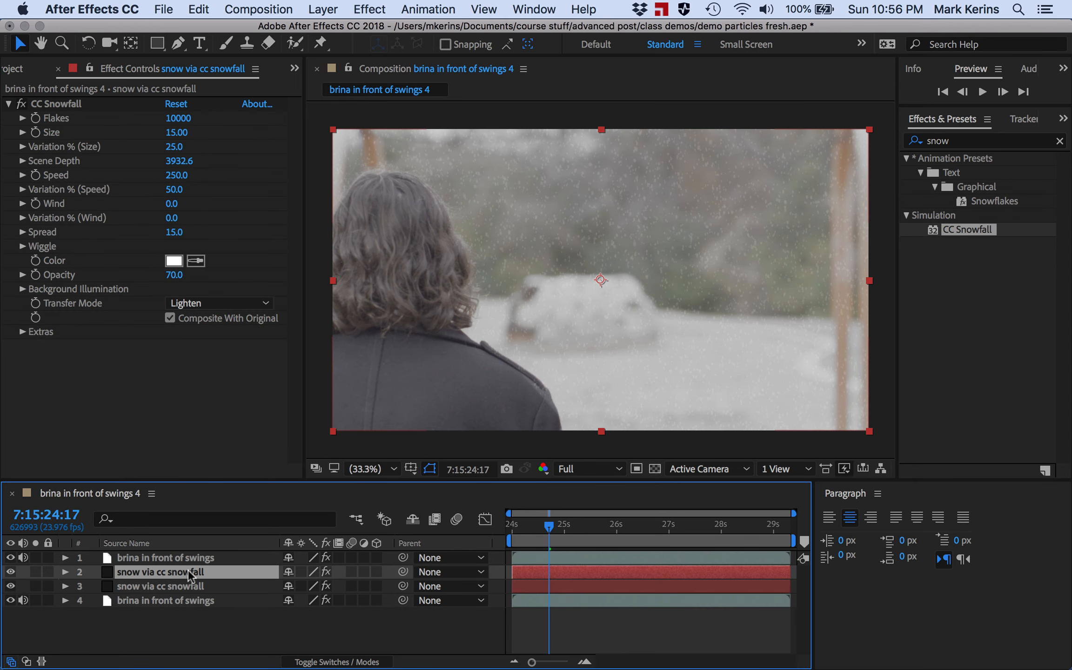
drag(172, 572, 172, 554)
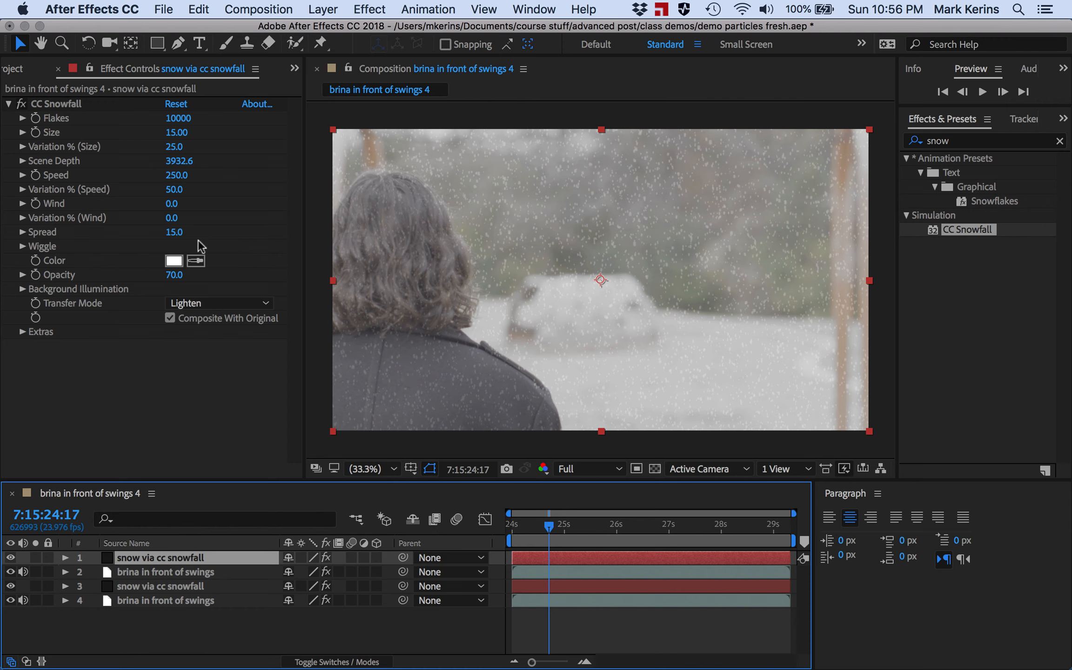
Set the top snow layer's CC Snowfall Scene Depth to 1000 and Flakes to 1000.
click(174, 111)
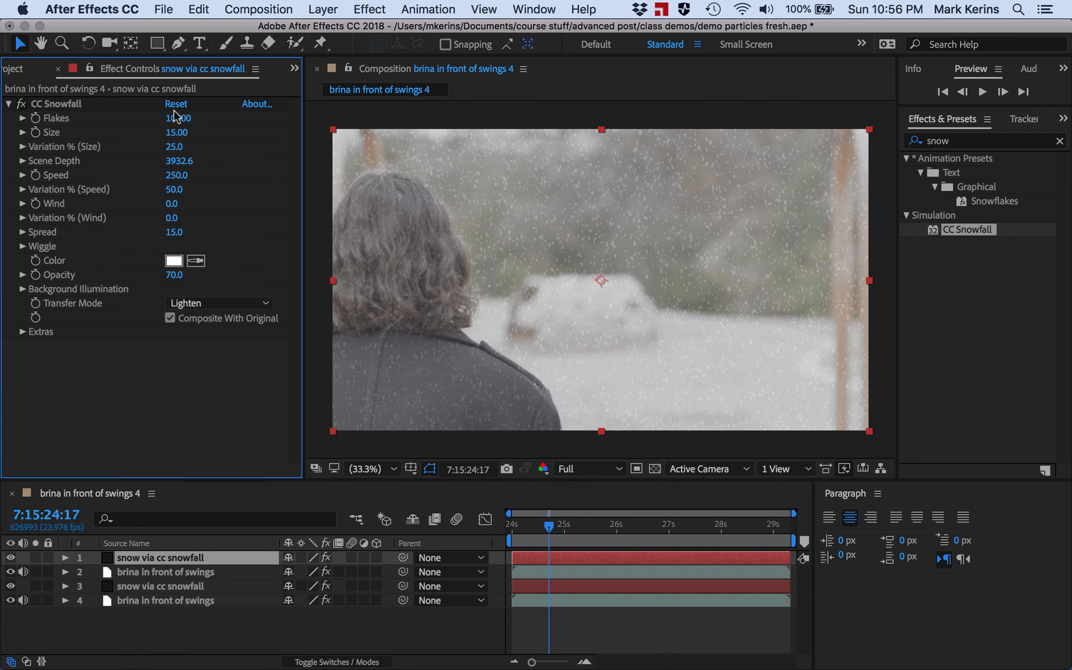
drag(181, 167, 4, 149)
click(179, 161)
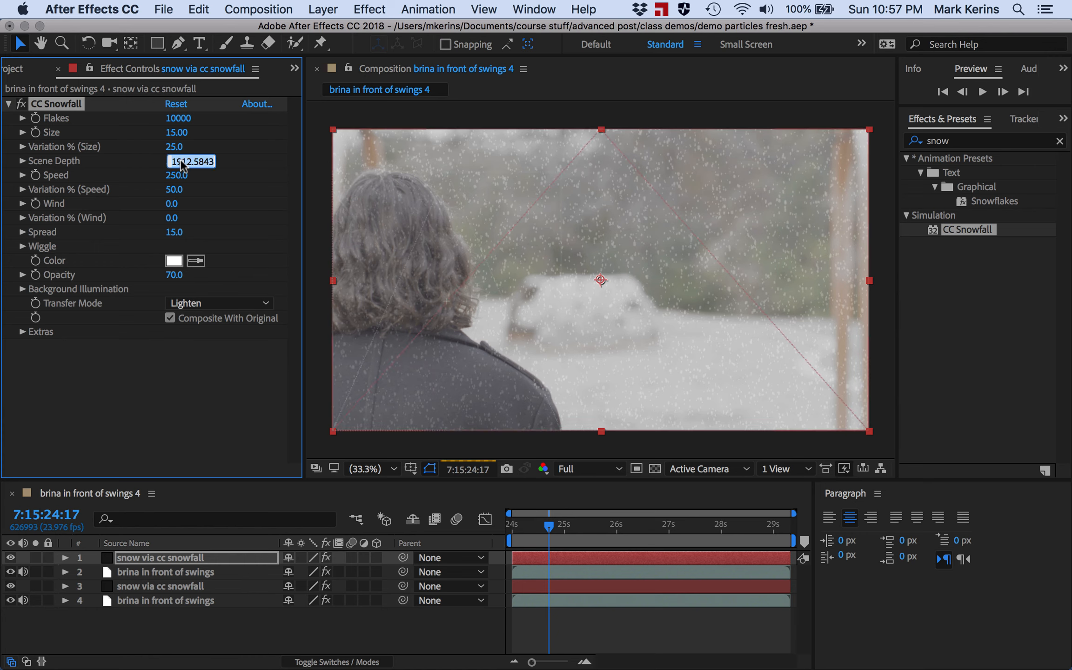
text(1000)
key(Return)
click(181, 118)
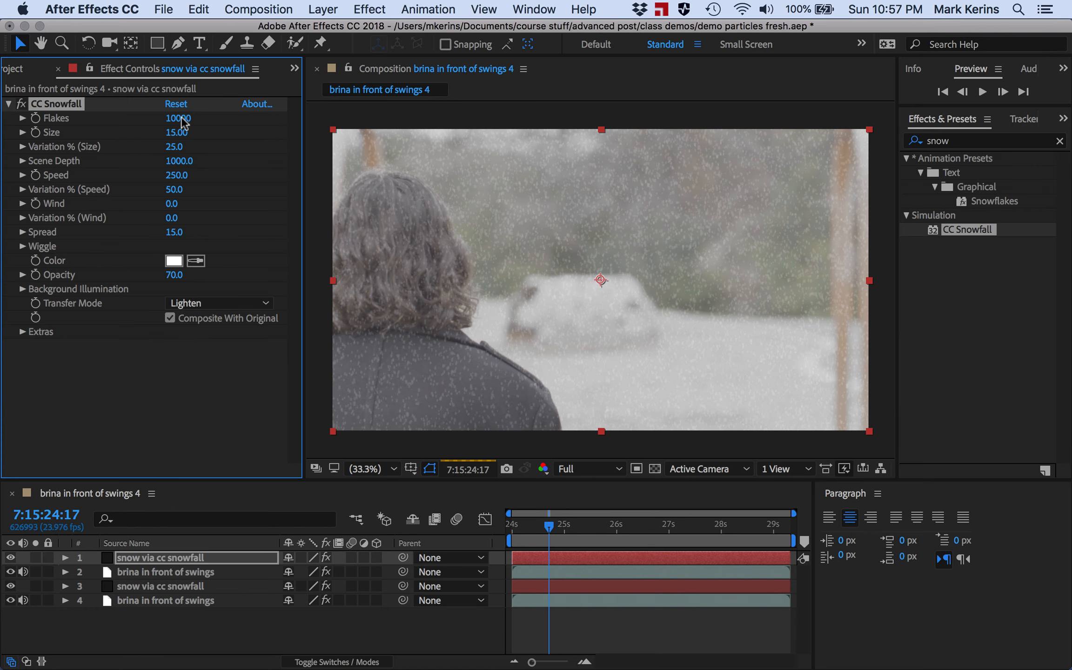
text(1000)
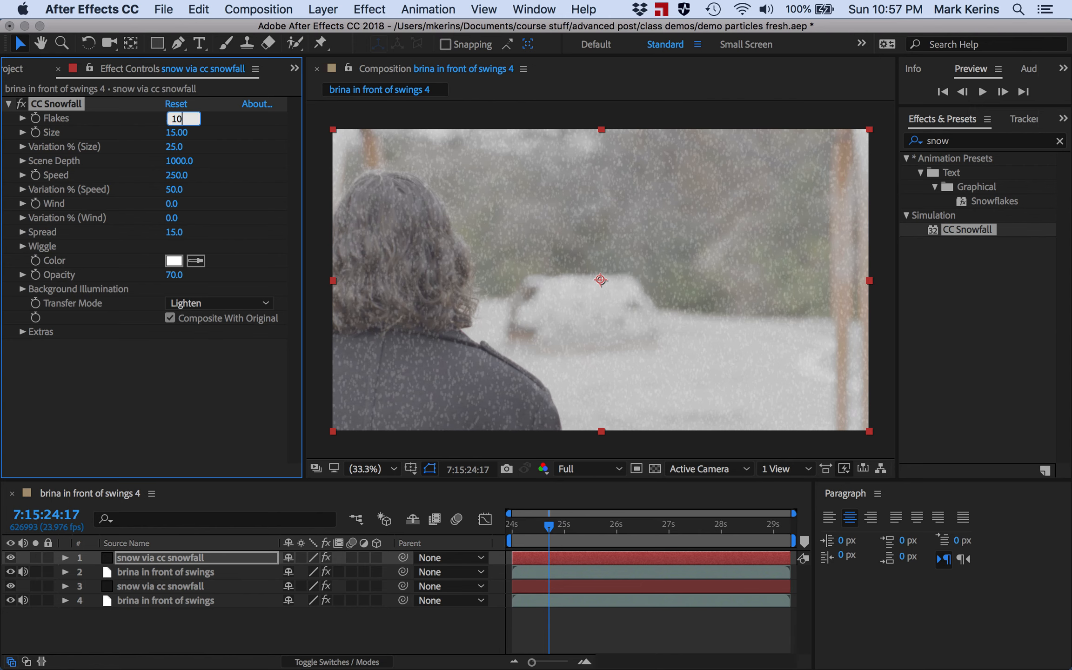
key(Return)
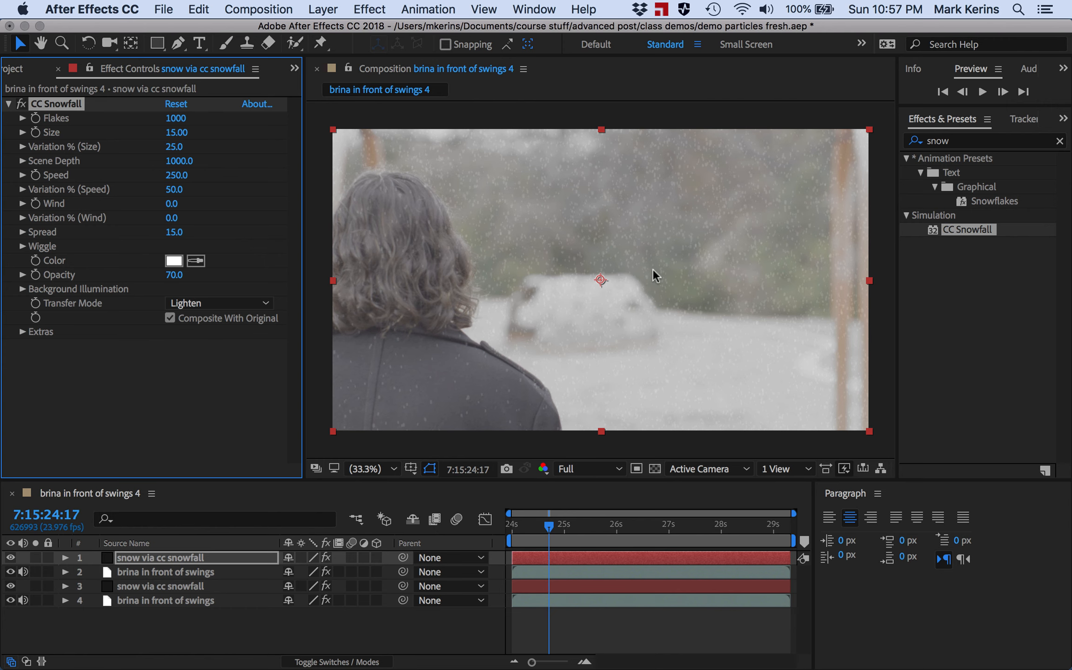
Try to sample the top snow layer's flake color from the bright ground in the footage with the eyedropper.
click(198, 260)
click(672, 344)
click(196, 260)
click(488, 324)
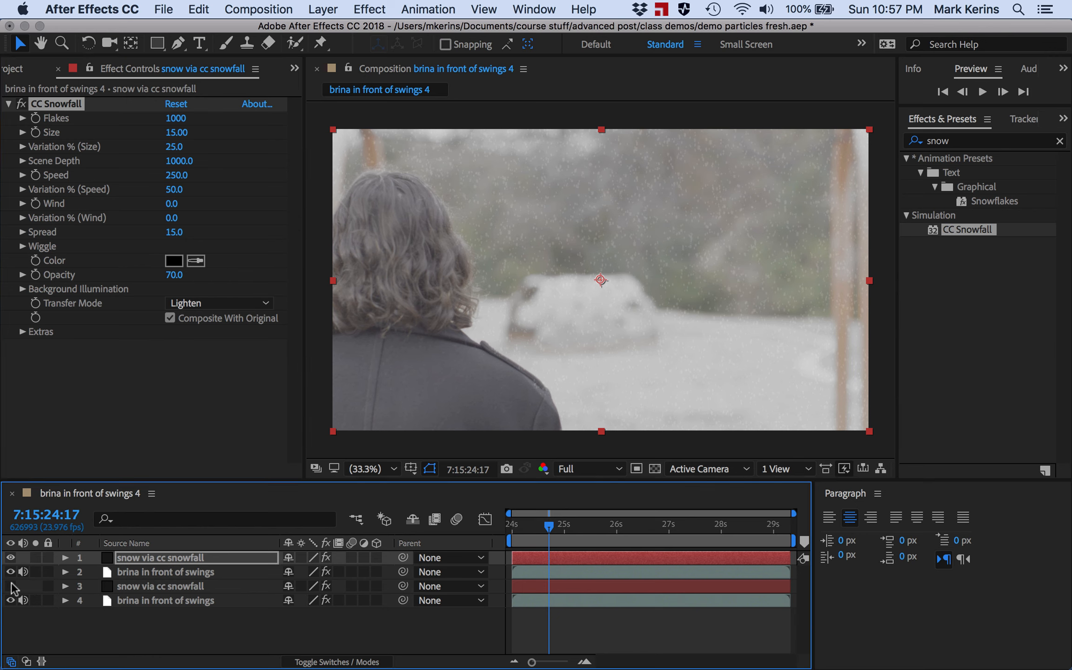
Hide the three upper layers, retry sampling the flake color from the bare footage's ground, and show the layers again.
drag(11, 582, 11, 571)
click(10, 558)
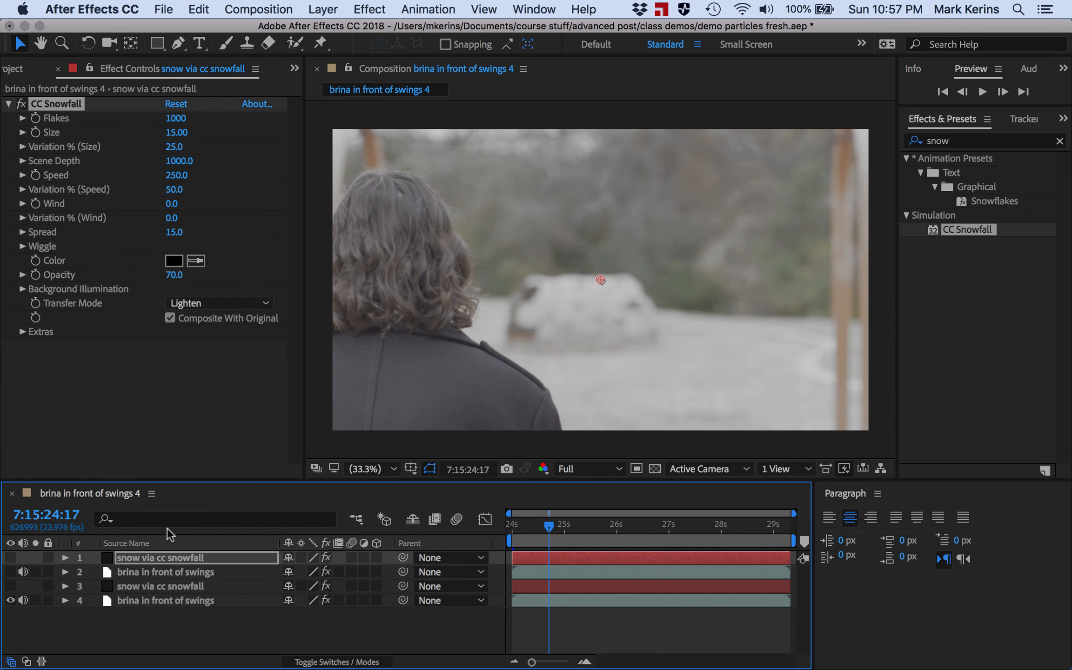
click(196, 261)
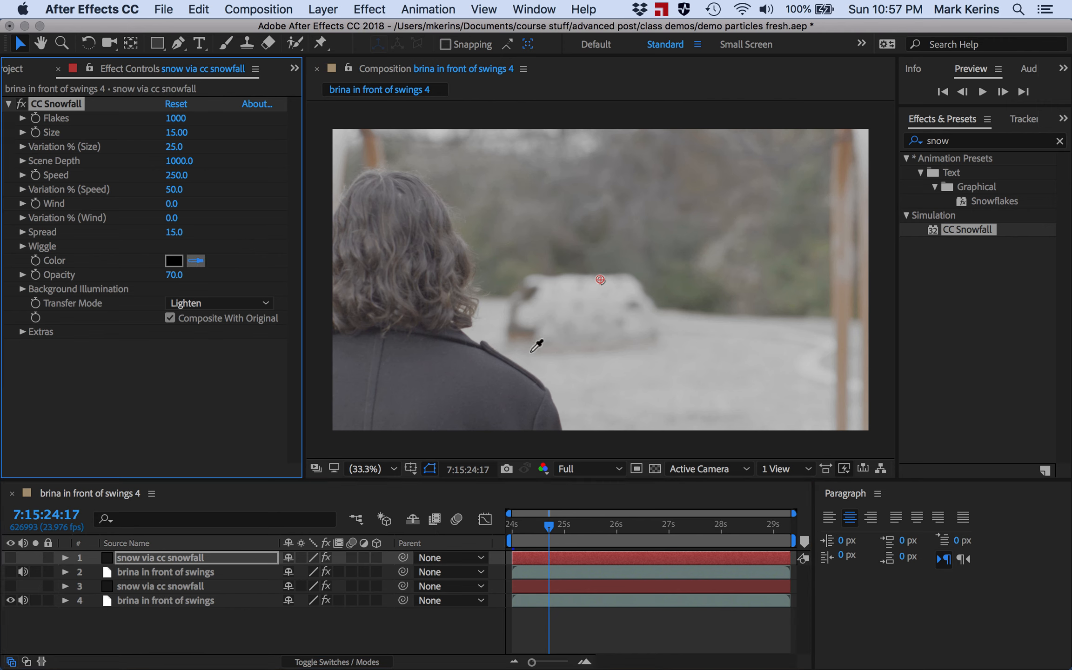
click(647, 373)
click(619, 372)
click(10, 558)
click(10, 571)
click(10, 586)
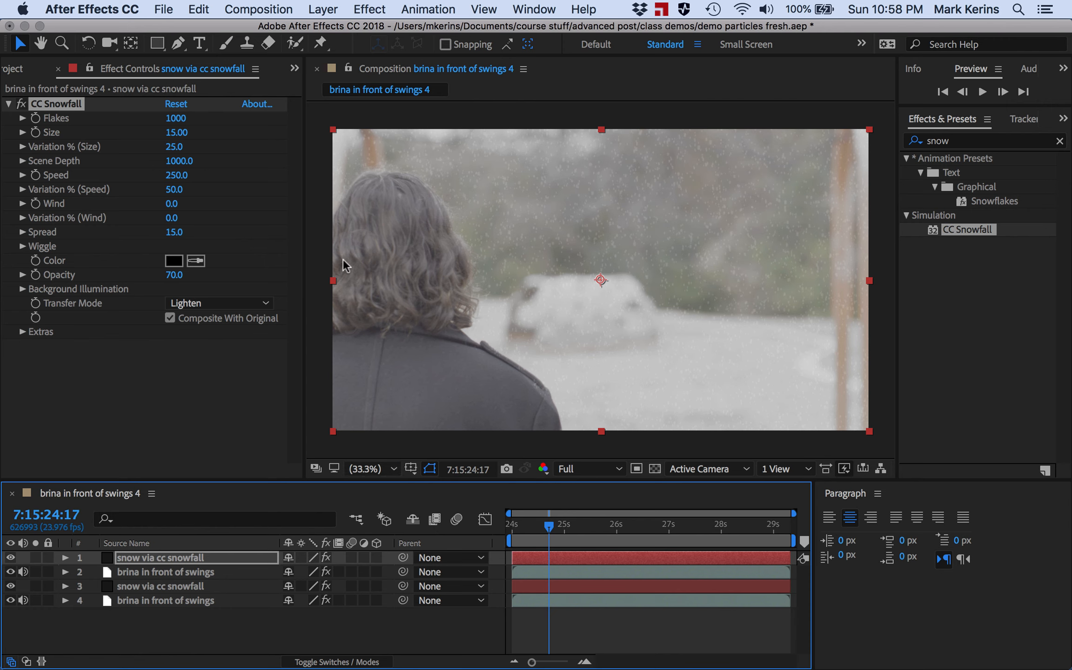
Set the top snow layer's Flakes to 2000.
click(175, 117)
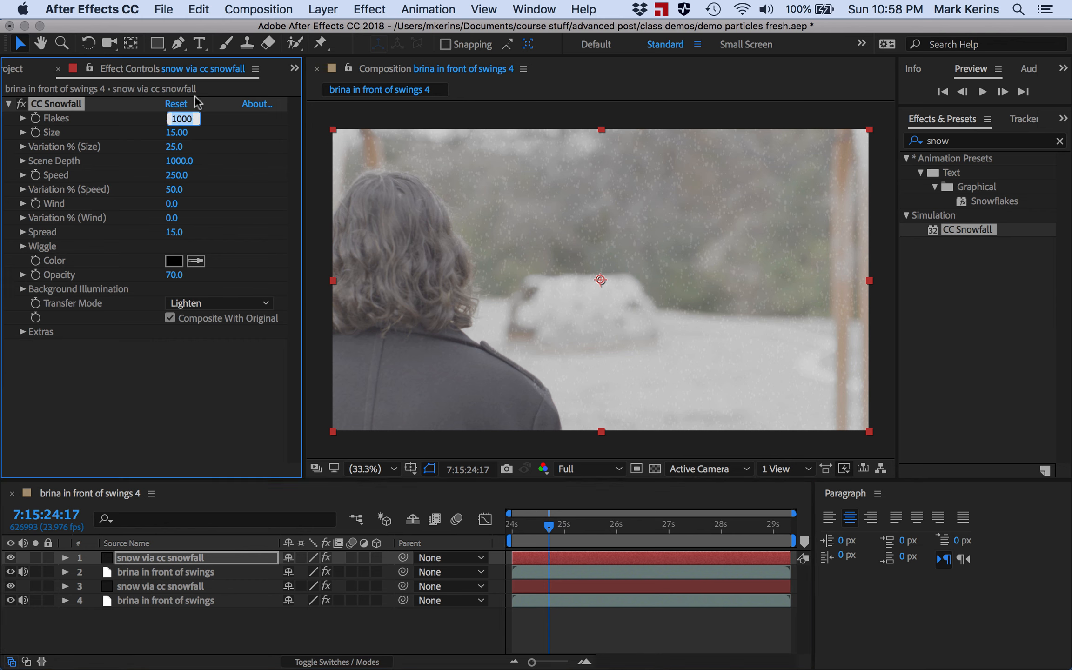
text(2000)
key(Return)
Set the top snow layer's flake color to the slightly yellowish light gray DFDFDB.
click(174, 260)
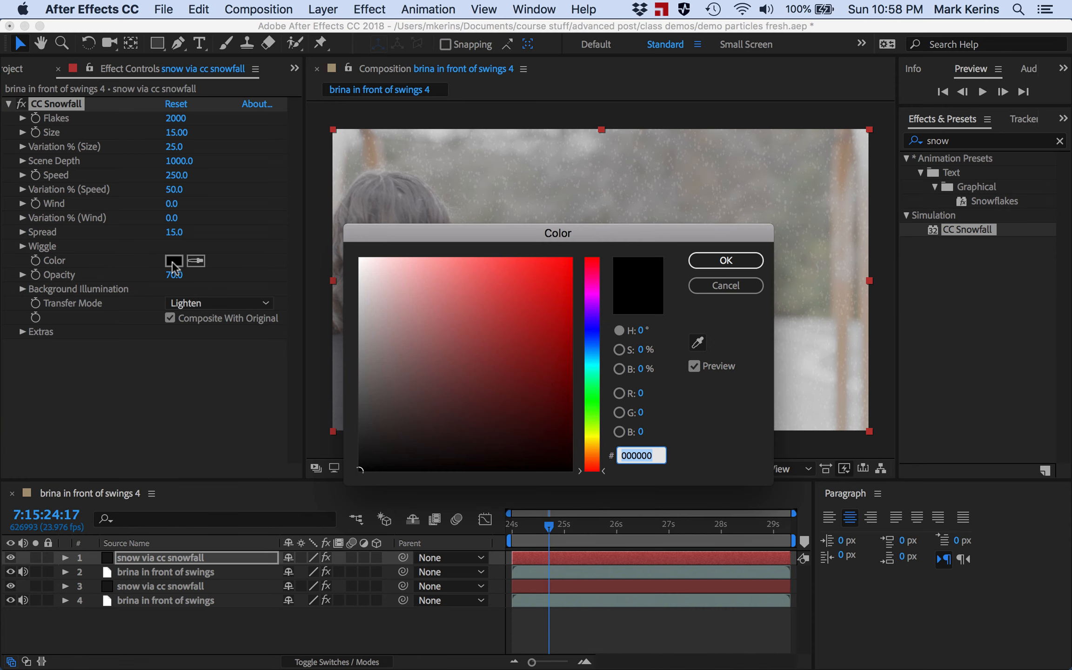
drag(383, 319, 363, 284)
click(595, 436)
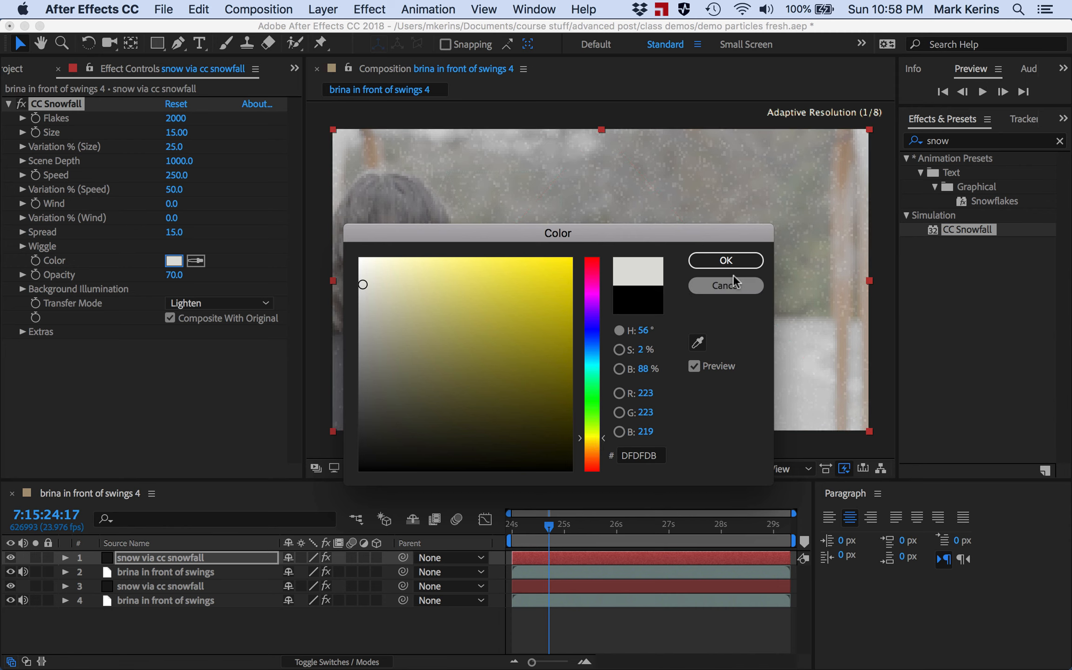
click(725, 261)
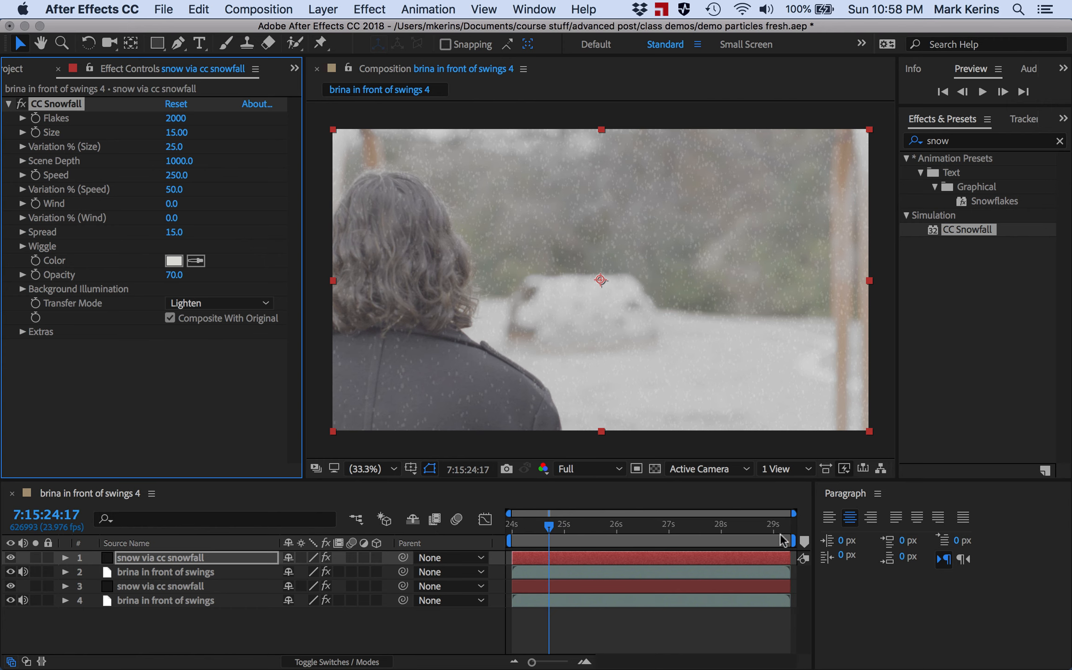
Add the snowy composition to the Render Queue.
click(272, 8)
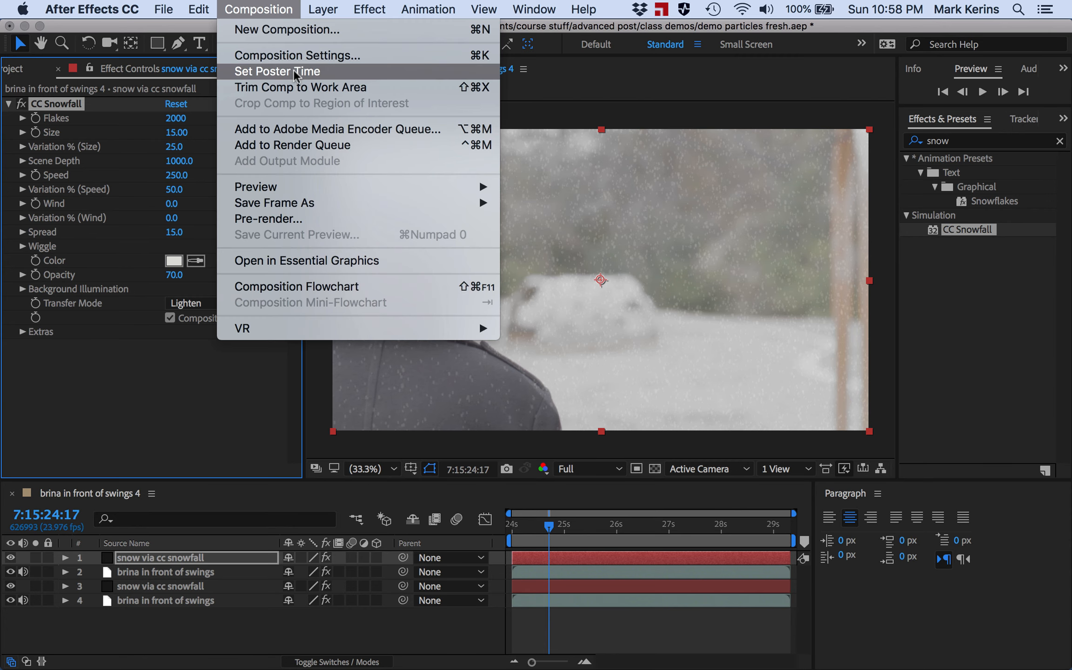
click(302, 145)
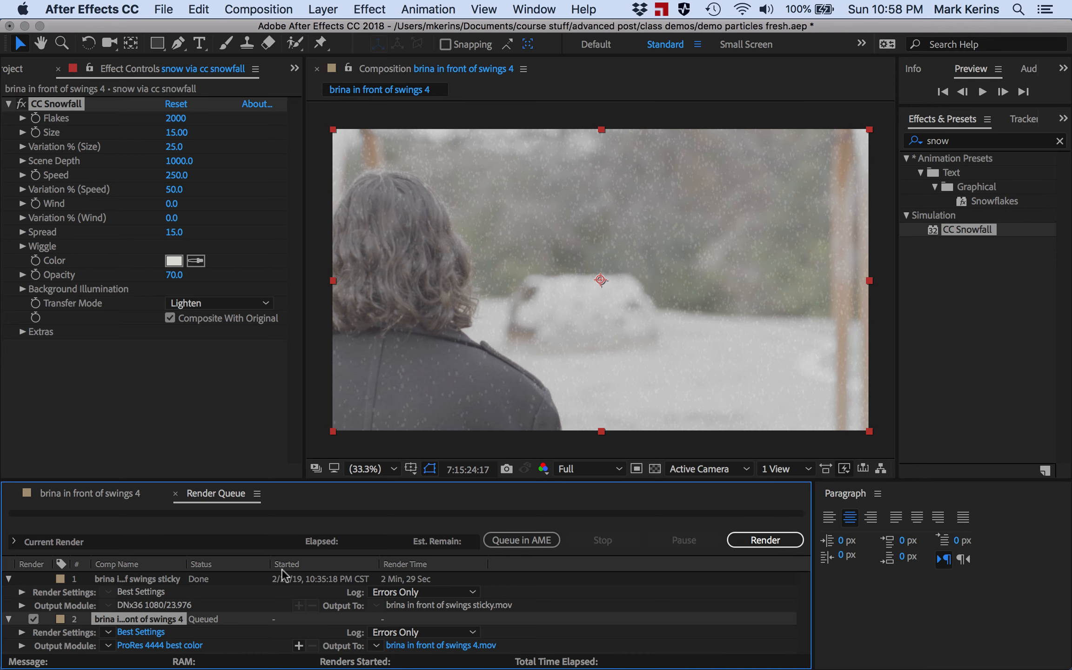
Set the queued render's output module to DNx36 1080/23.976 and replace the 4 in its output file name with ccsnowfall.
click(108, 646)
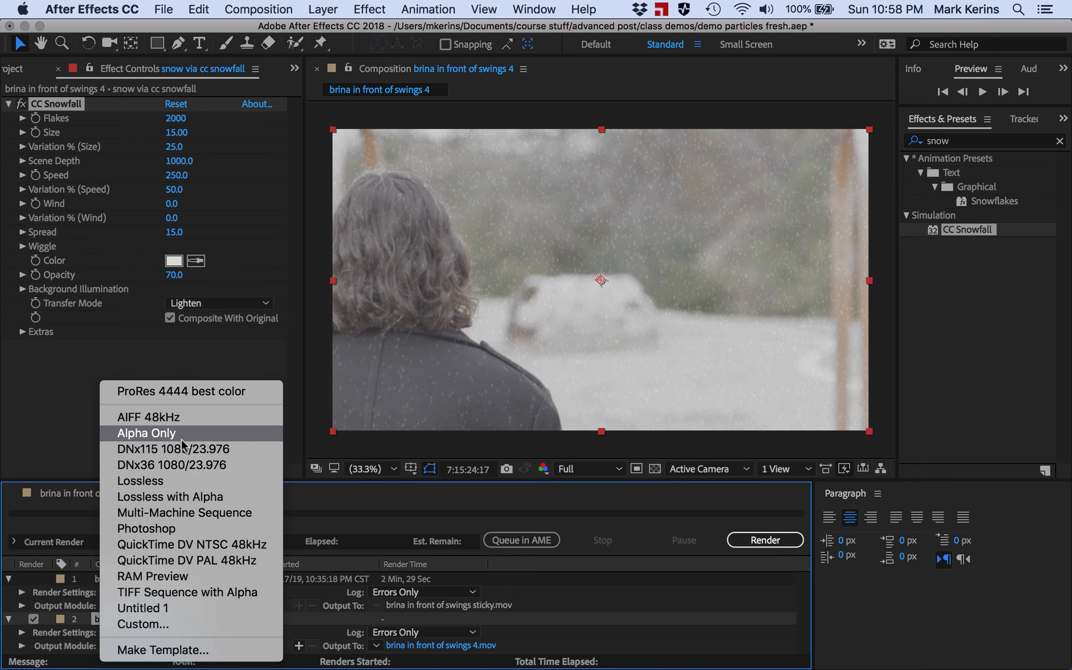
click(179, 465)
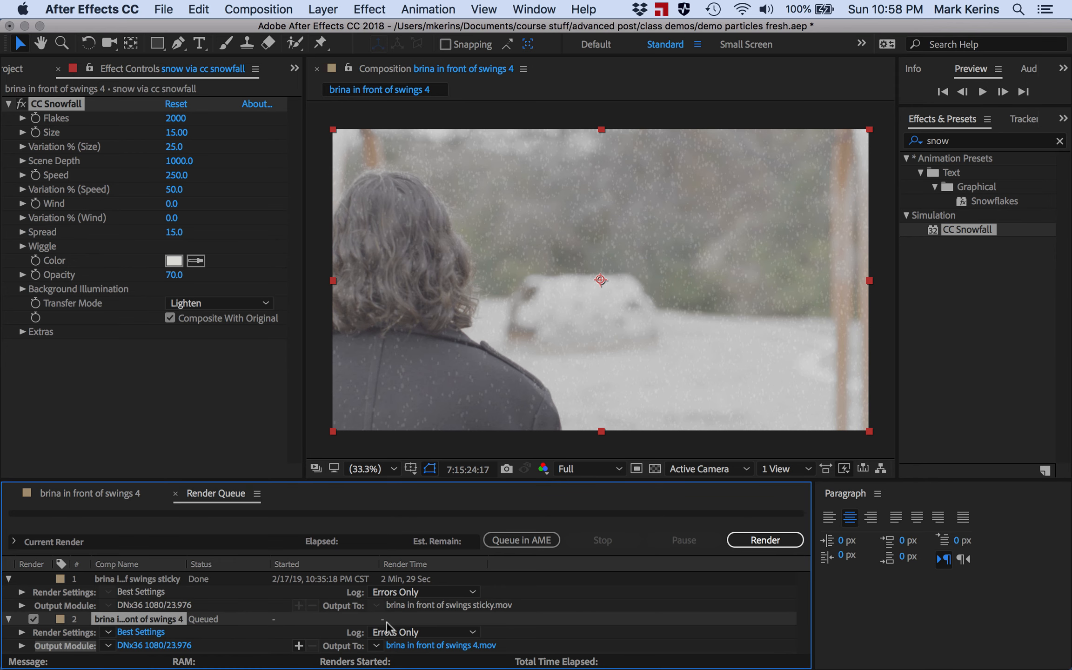
click(476, 647)
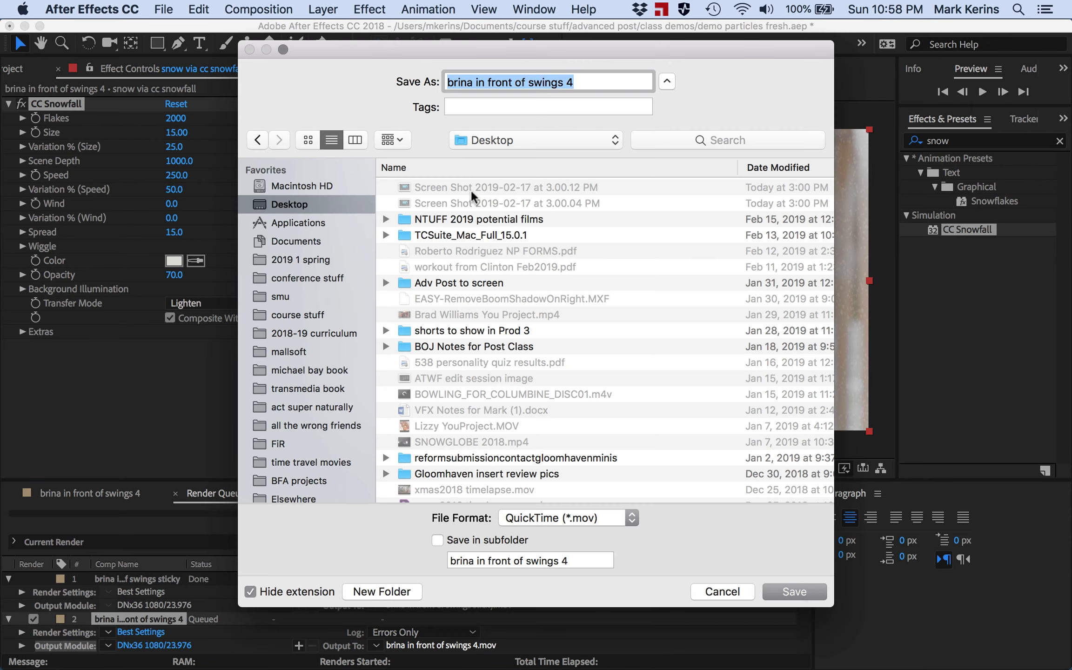
key(Right)
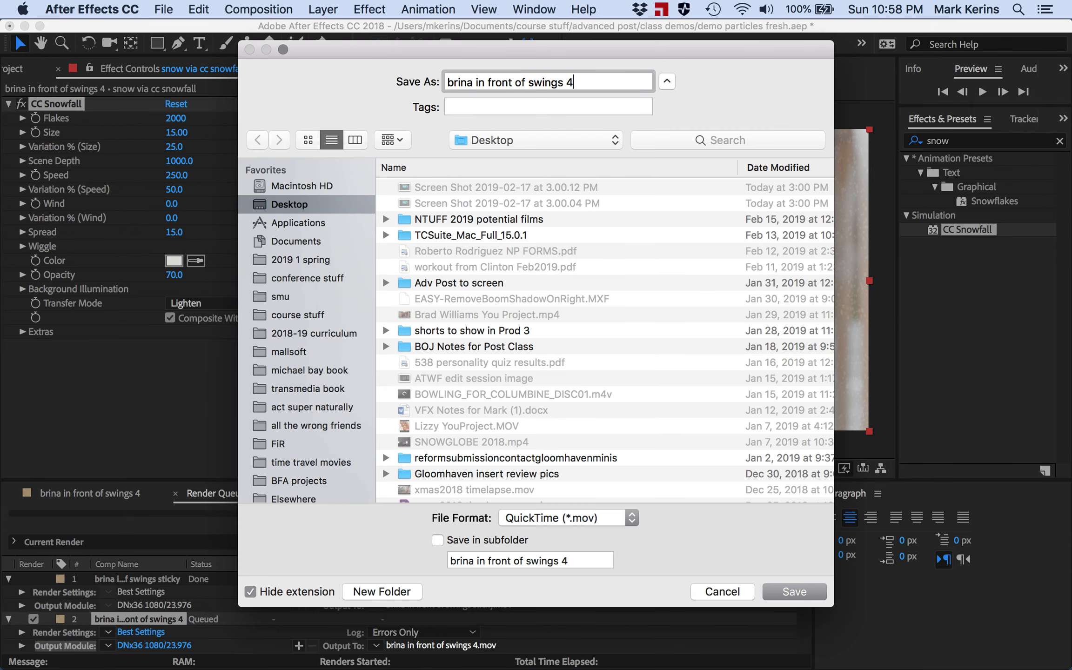
key(BackSpace)
text(ccsnowfall)
key(Return)
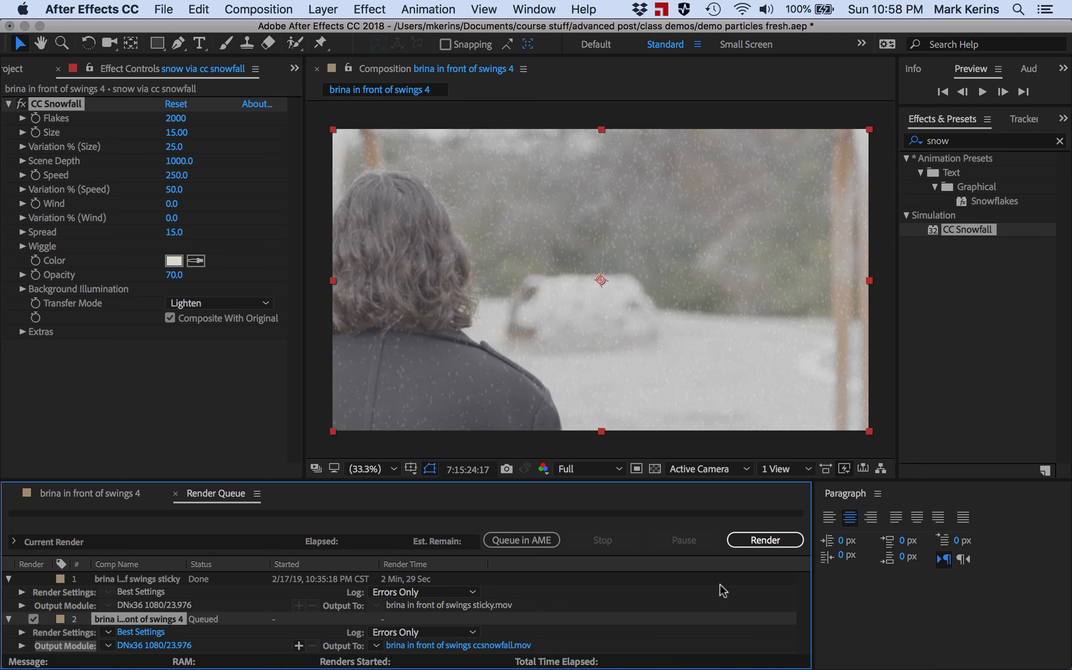
Render the queued composition and play back the finished ccsnowfall movie in QuickTime Player 7.
click(747, 544)
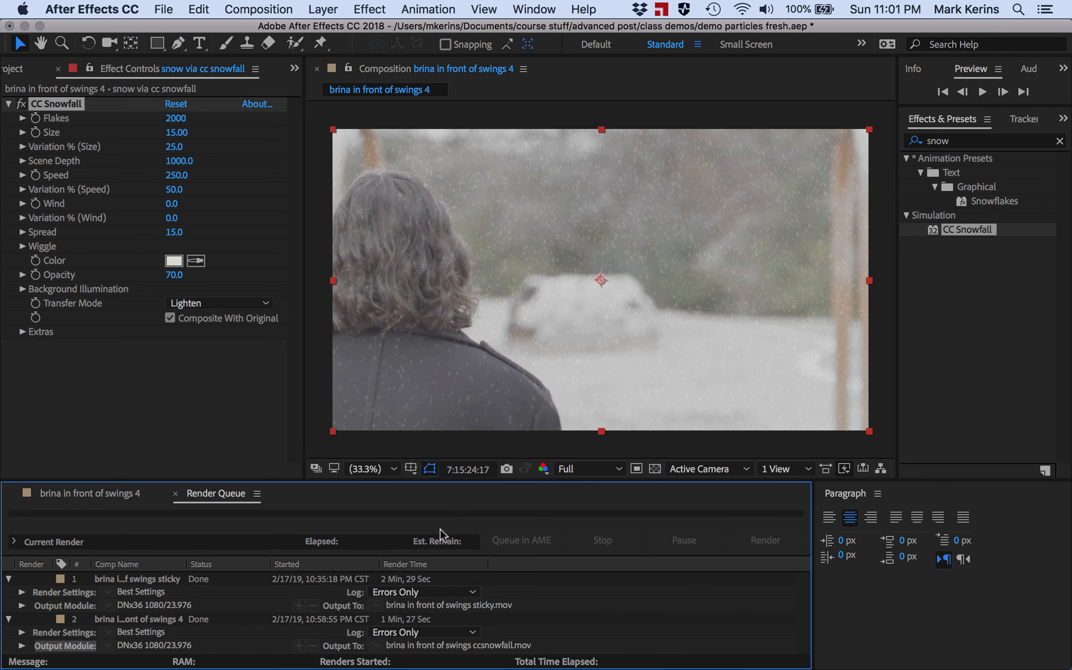
key(super+Tab)
key(super+Tab)
key(super+Tab)
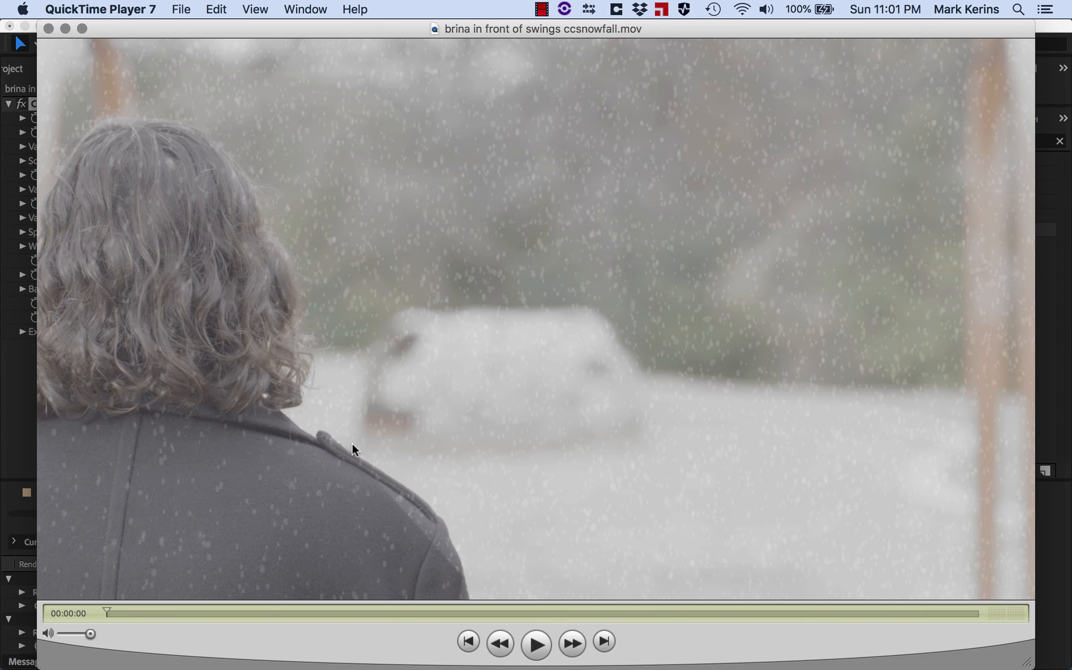
key(space)
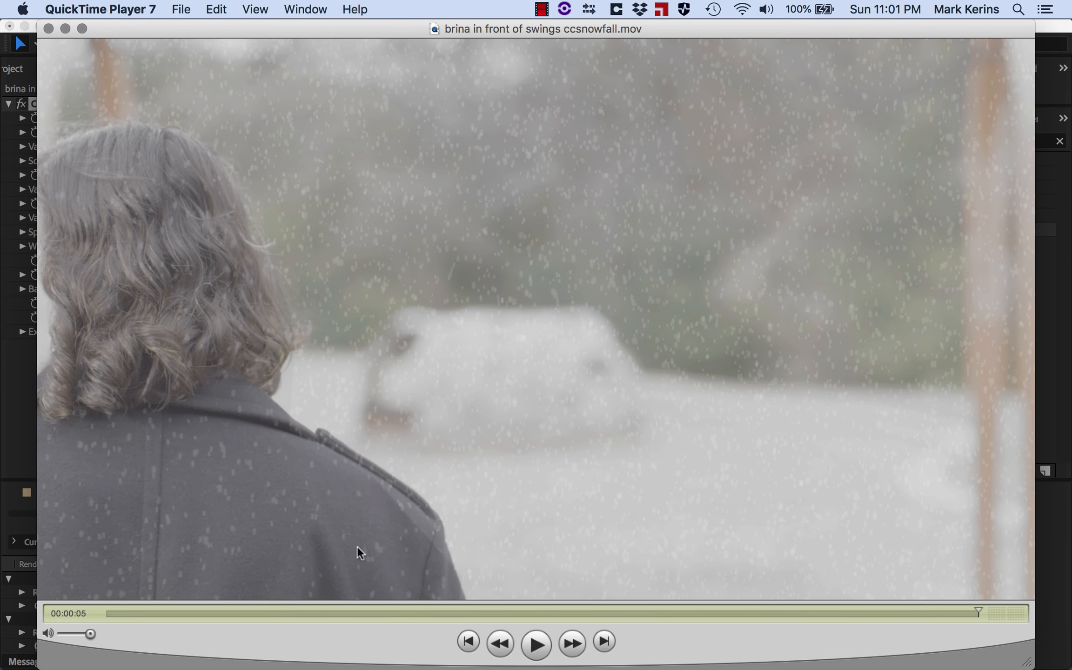
click(644, 614)
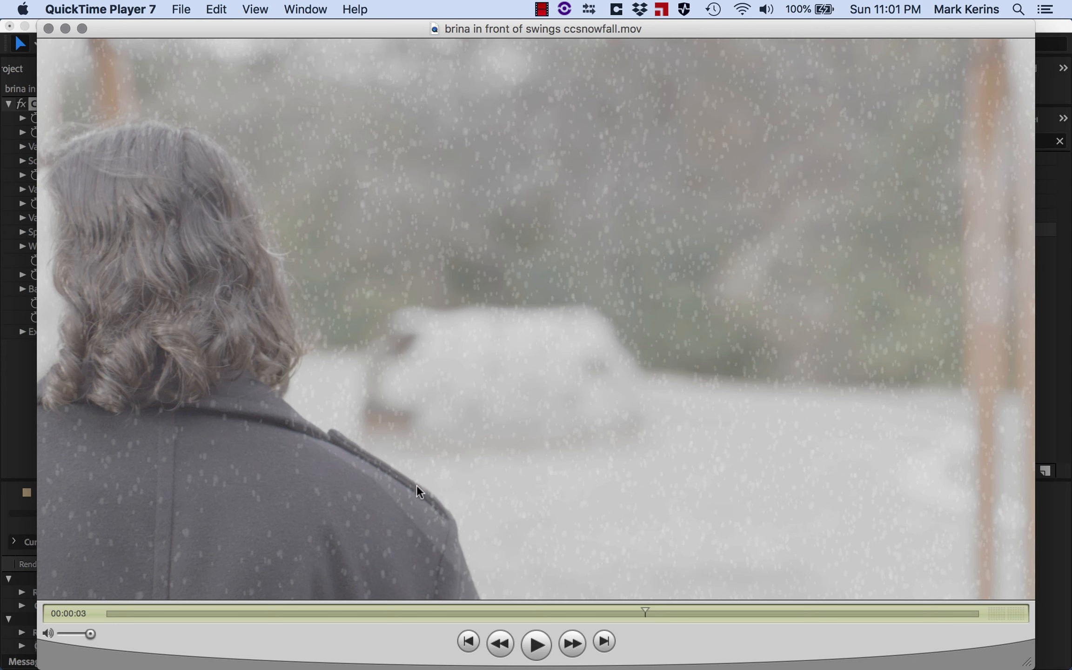
click(127, 614)
key(space)
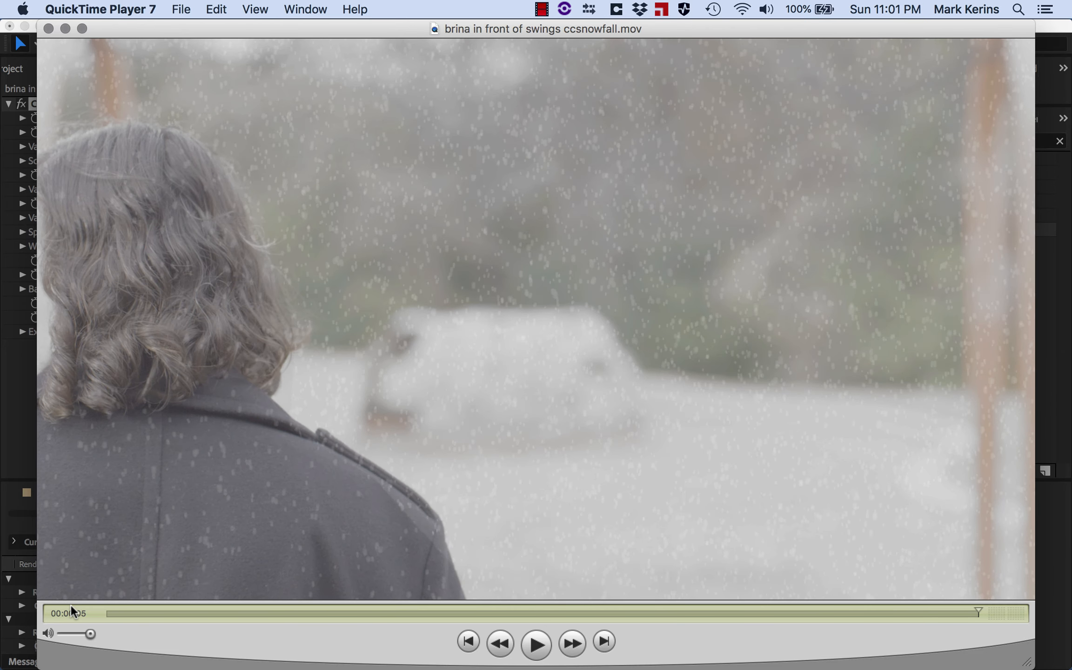
Return to the composition's layers in After Effects and hide the three upper layers above the bottom footage.
key(super+Tab)
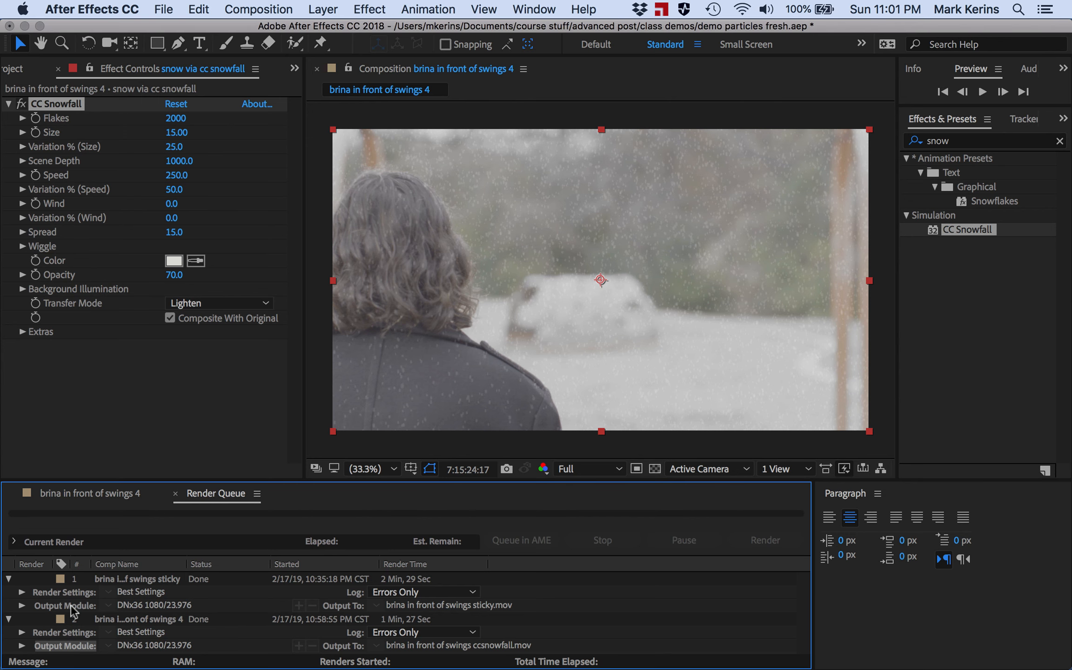
click(77, 494)
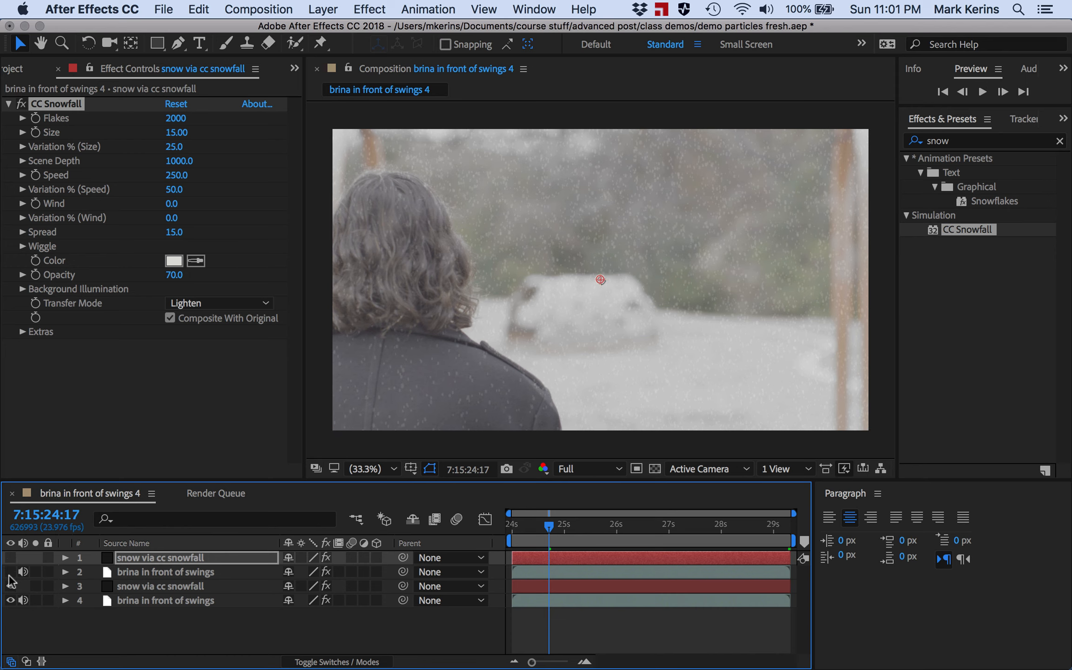
drag(10, 558, 10, 587)
click(167, 601)
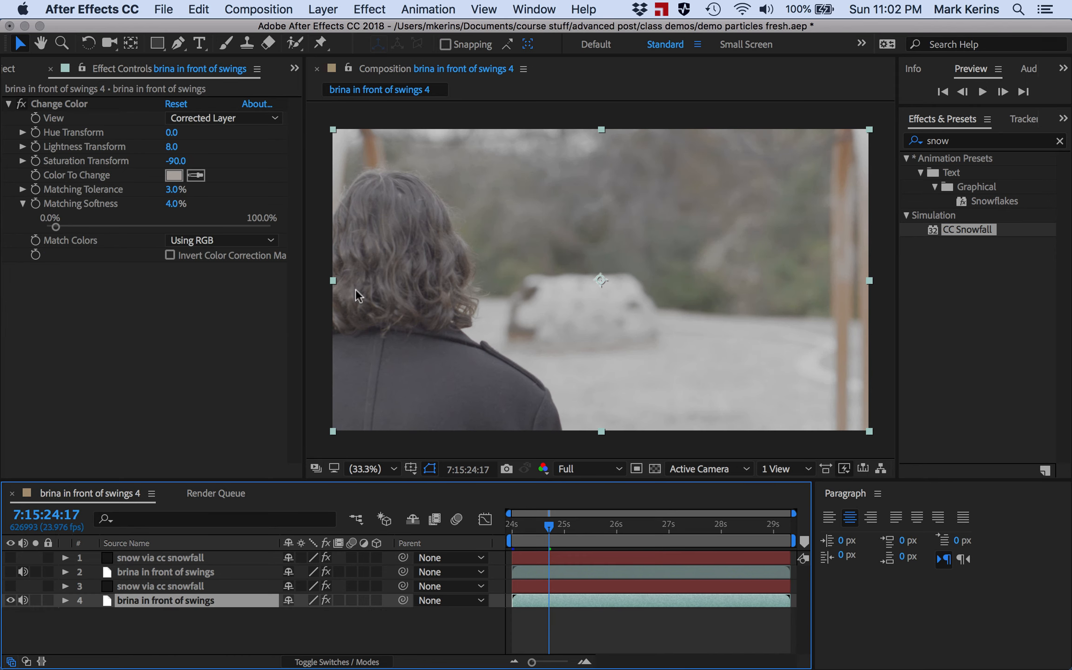
Look up the Particular and Particle Playground effects in the effects list, clearing the search when done.
click(1060, 140)
click(968, 141)
text(particular)
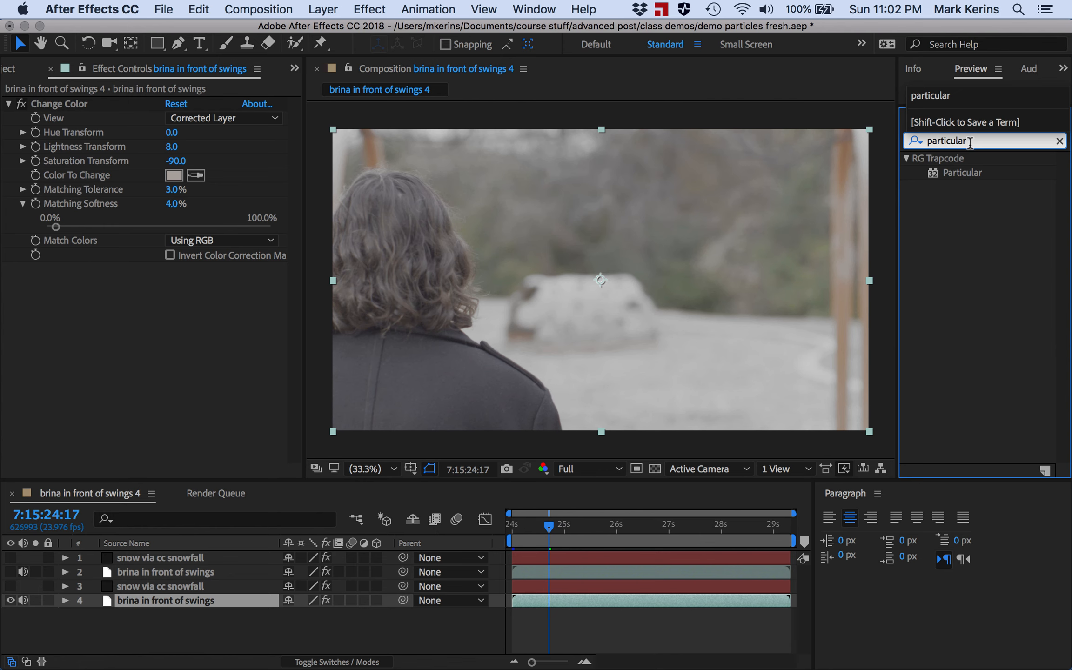
click(969, 176)
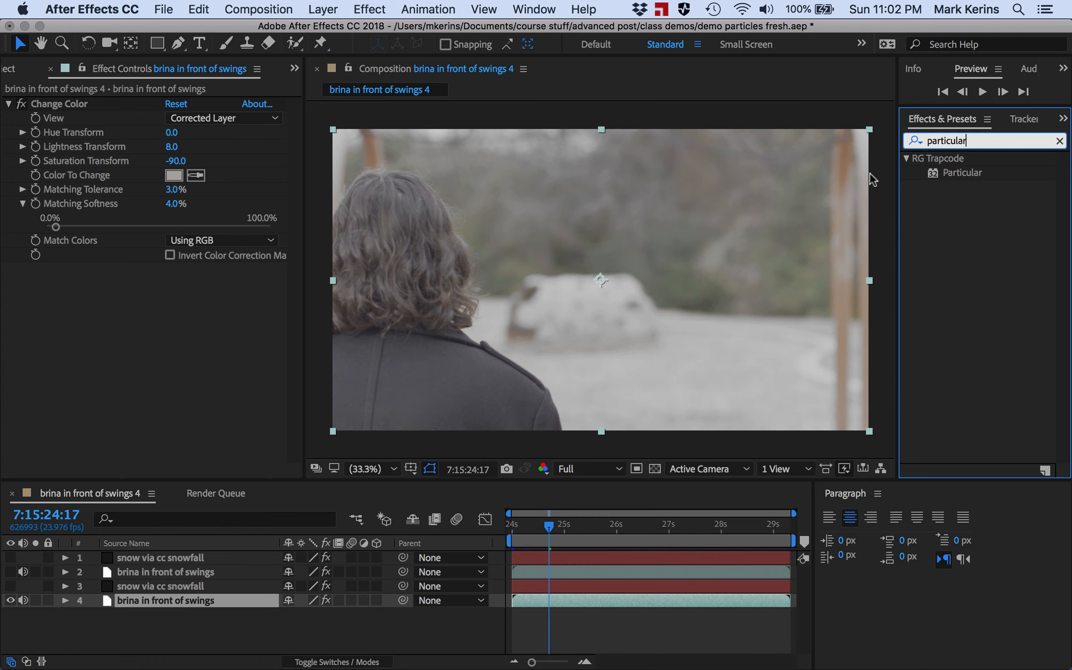
click(945, 140)
text(play)
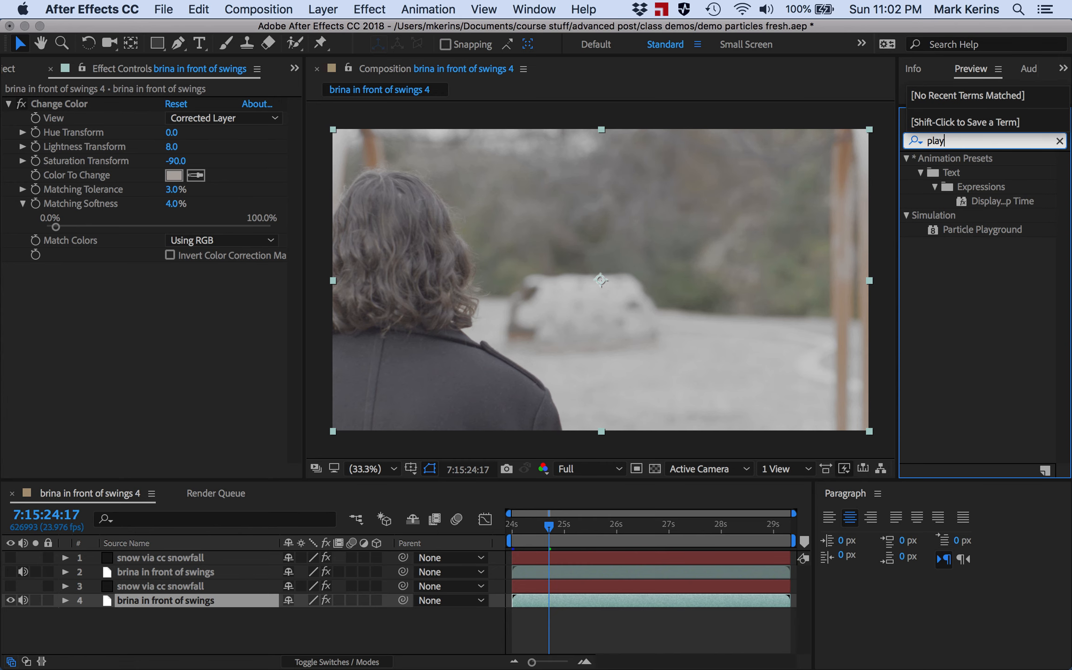
text(ground)
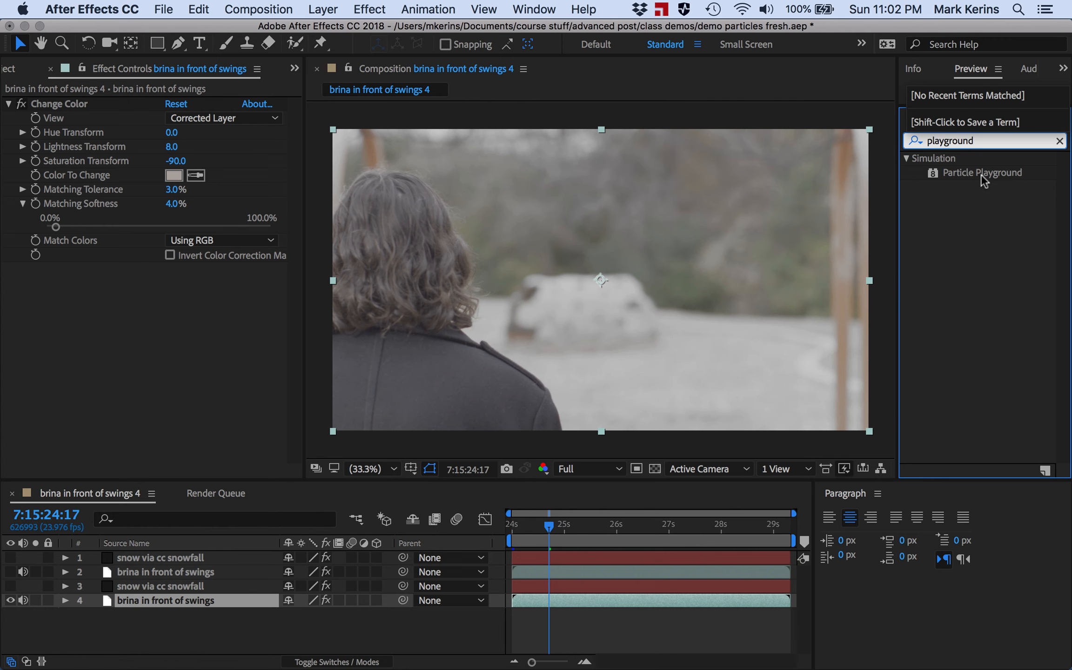
click(1059, 140)
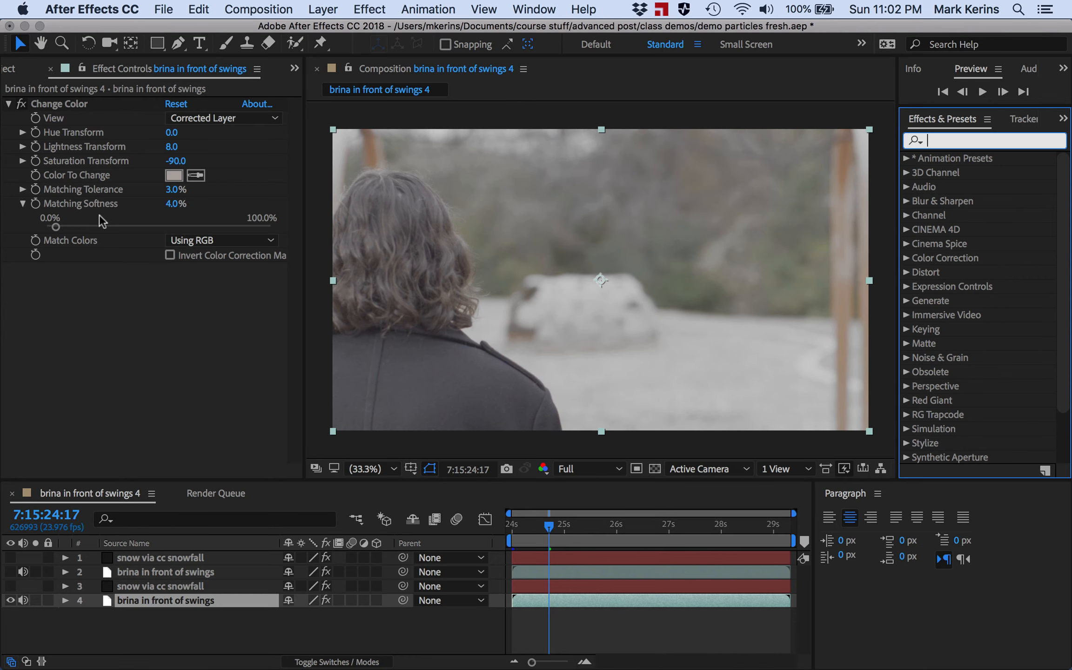
Create a composition-sized solid named "snow particular" directly above the bottom footage layer.
click(147, 583)
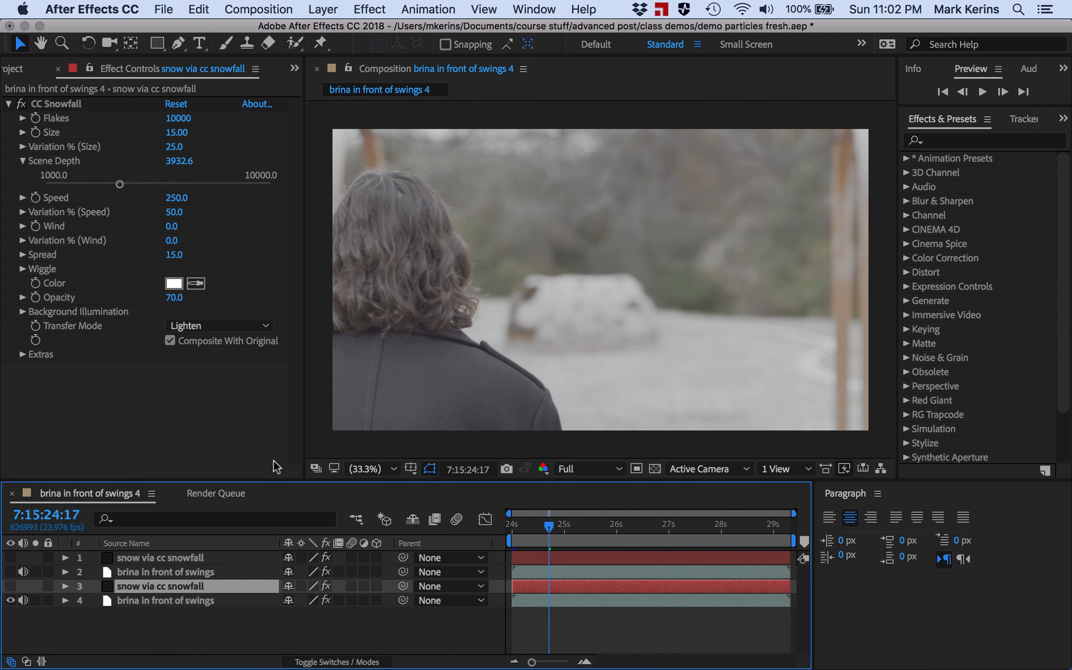
click(176, 600)
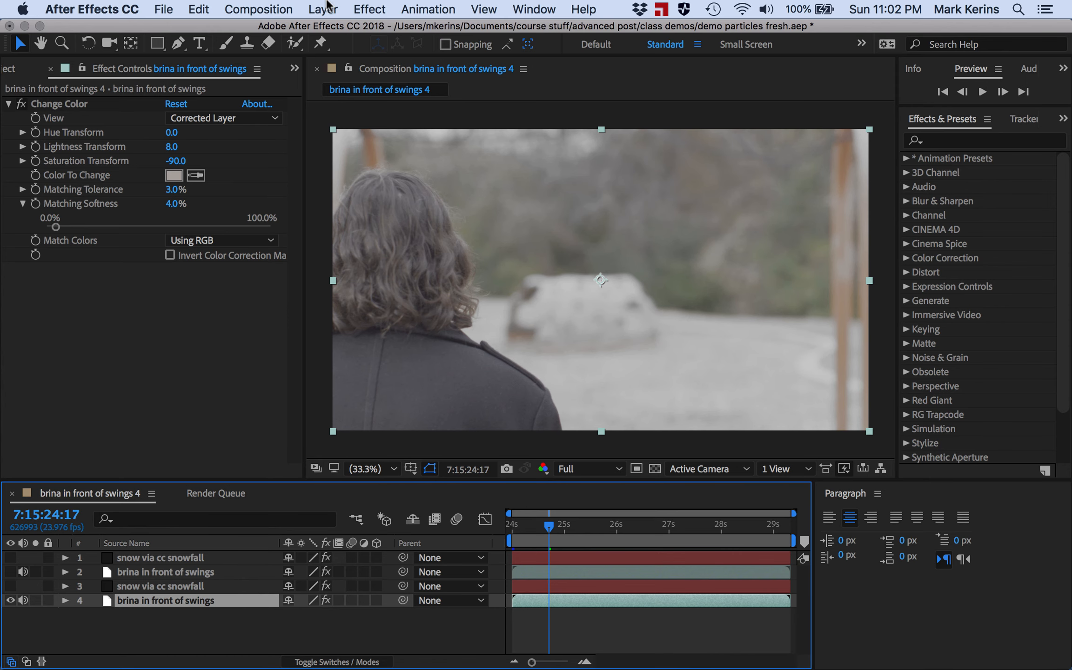
click(325, 9)
mouse_move(354, 30)
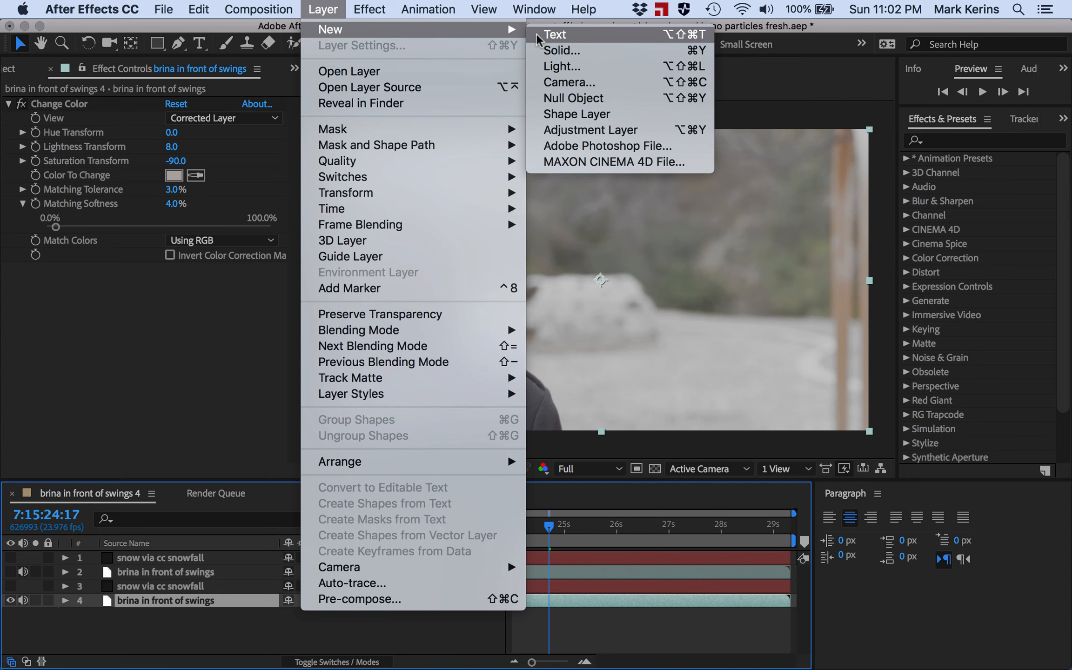
click(575, 51)
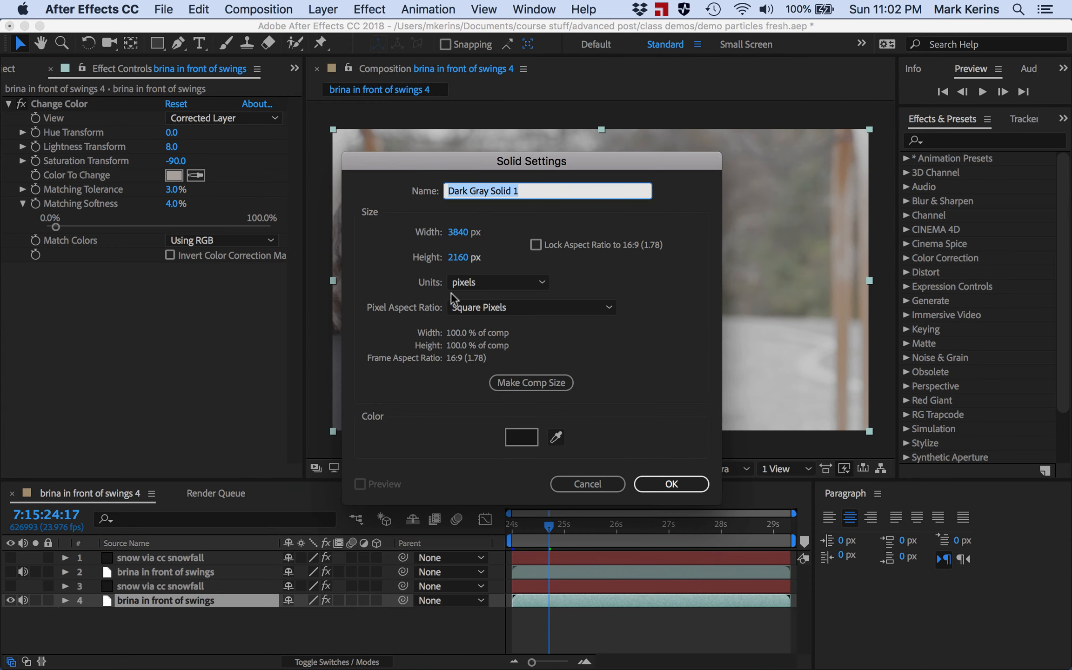
text(snow particular)
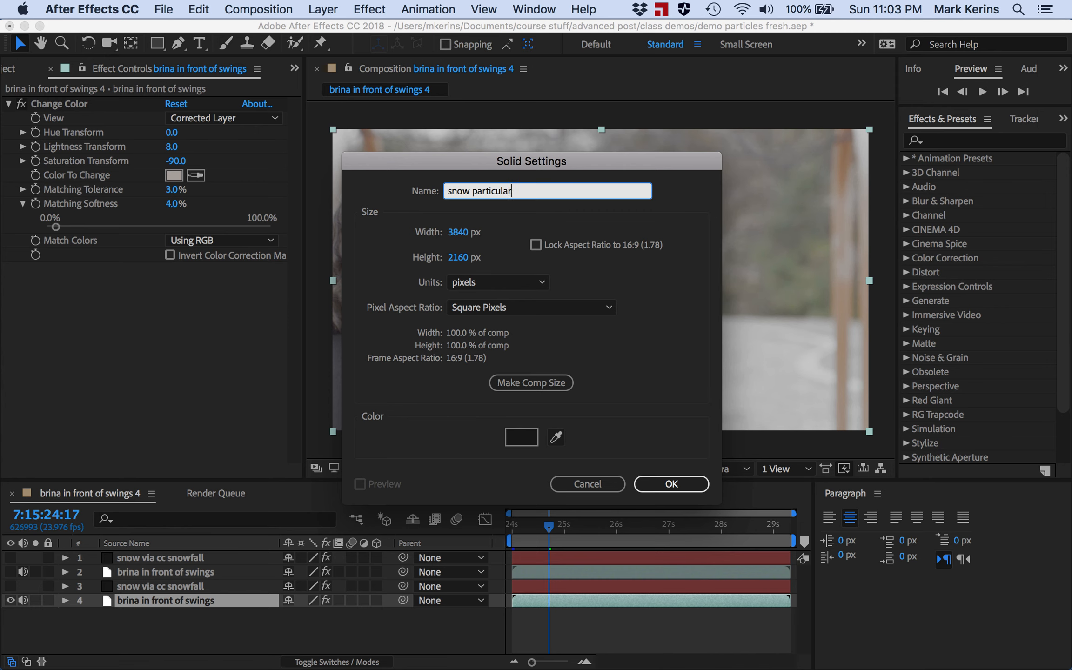
key(Return)
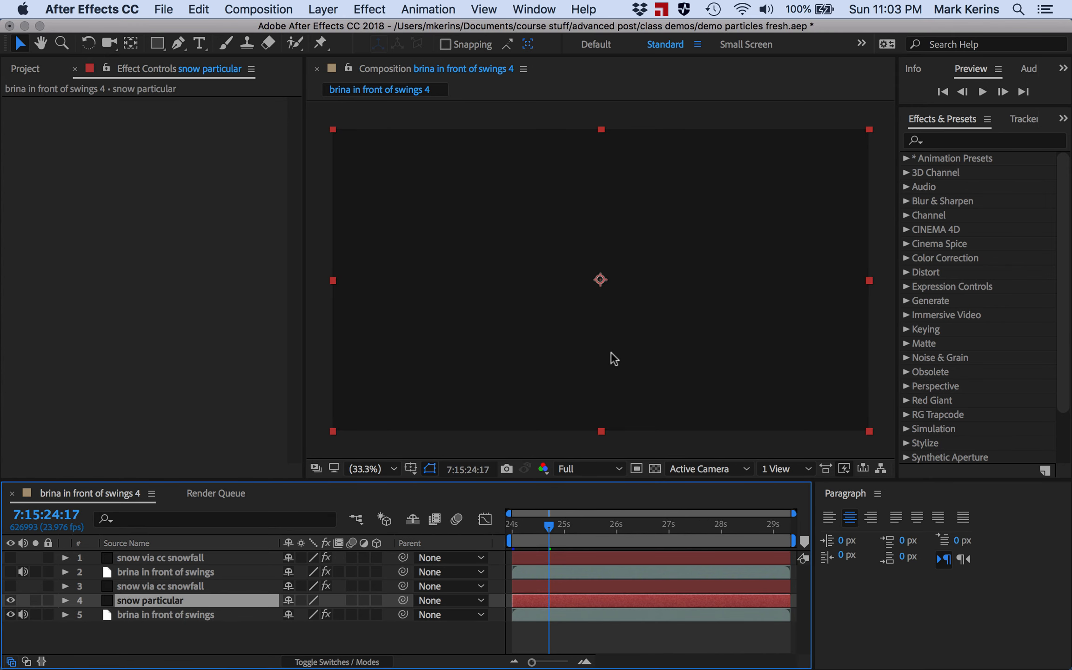
Apply the RG Trapcode Particular effect to the "snow particular" solid.
click(944, 141)
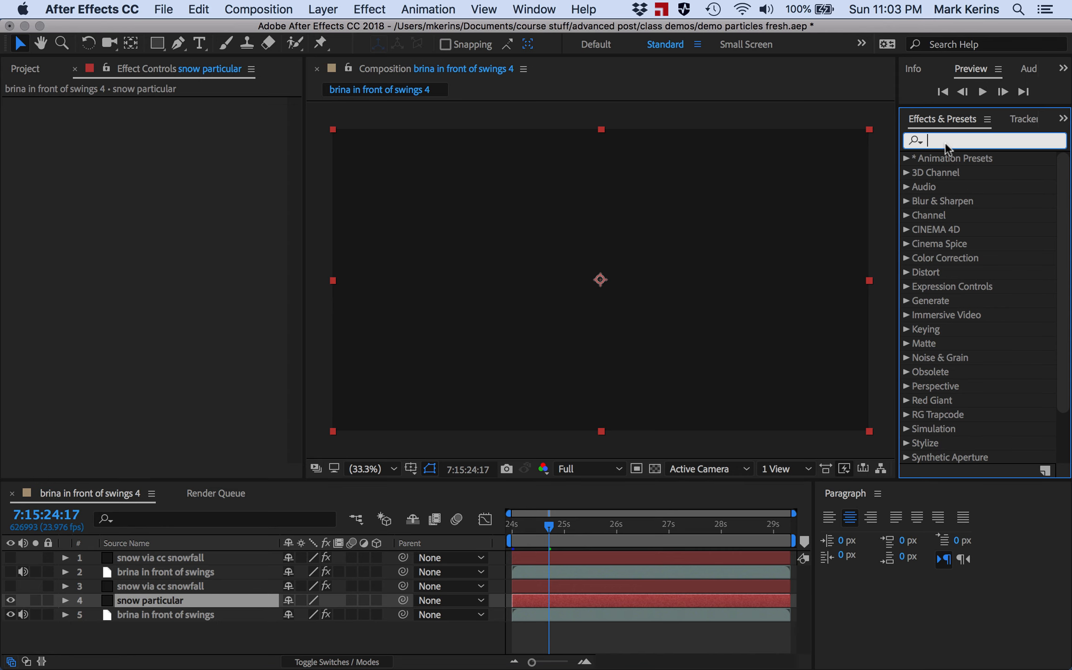
text(particular)
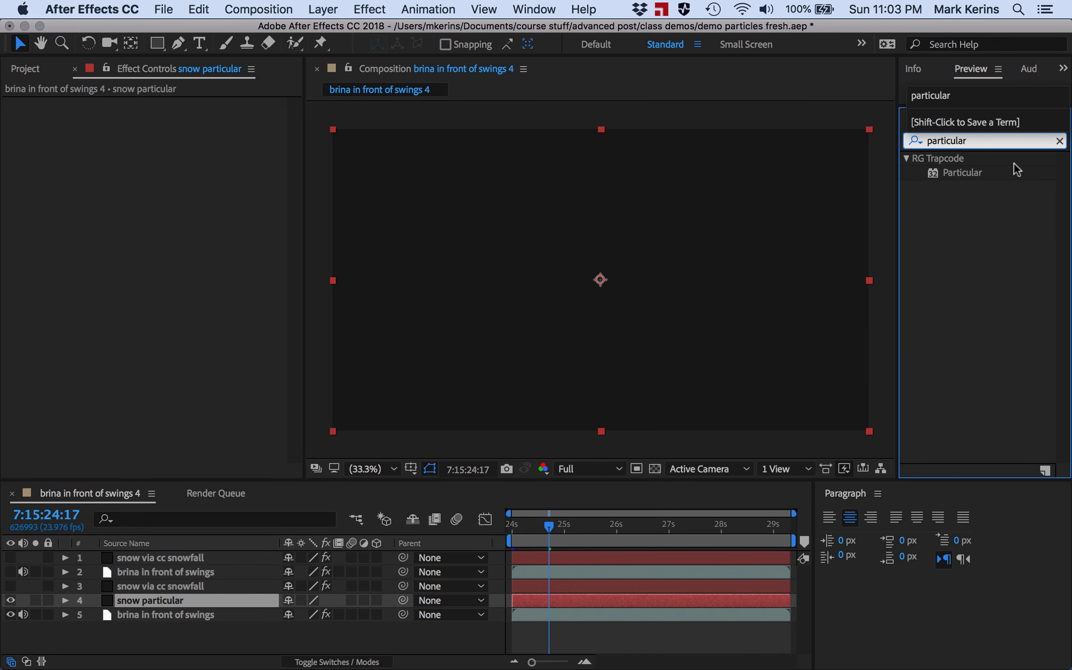
click(957, 173)
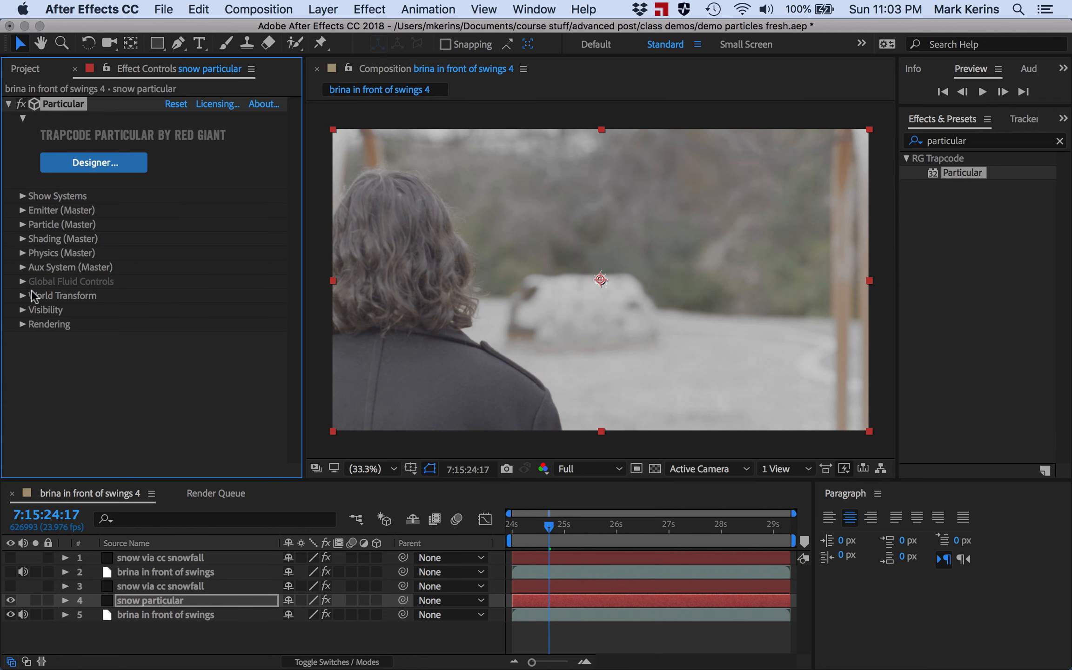
Expand Particular's Emitter (Master) settings and move the current time to 7:15:26:15 to view the particles.
click(23, 118)
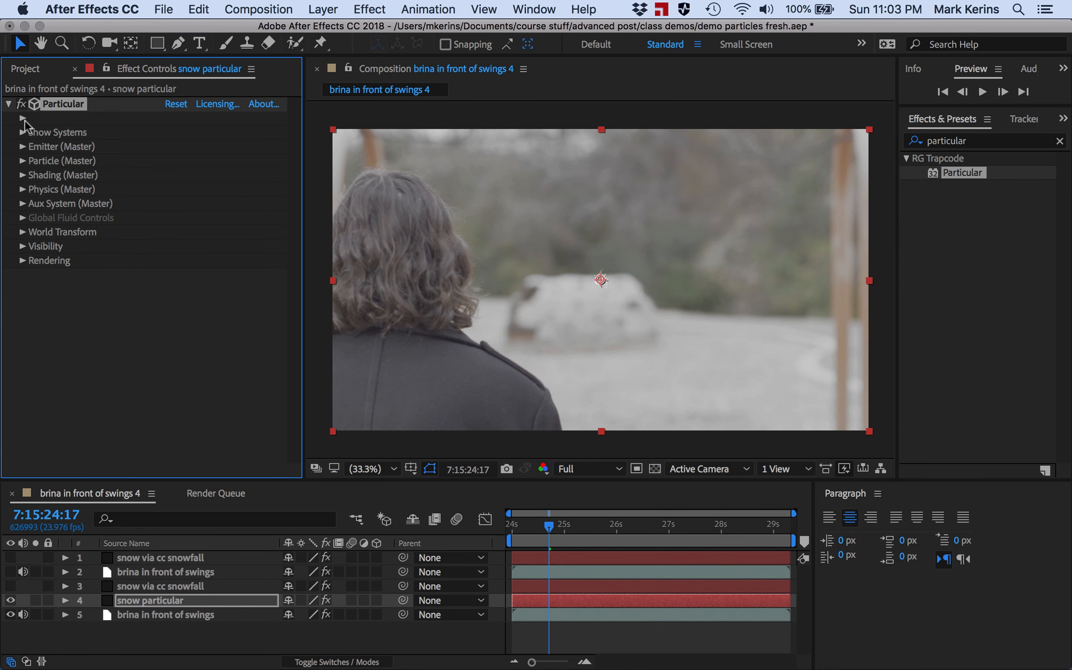
click(23, 147)
scroll(89, 202, down, 3)
scroll(91, 204, up, 3)
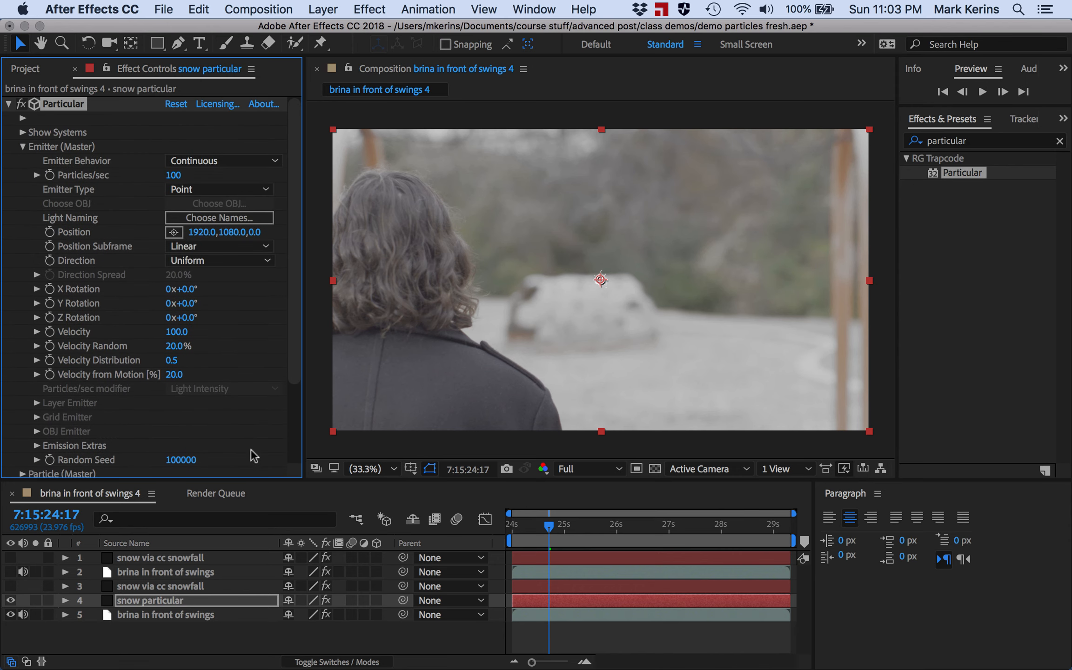
click(602, 522)
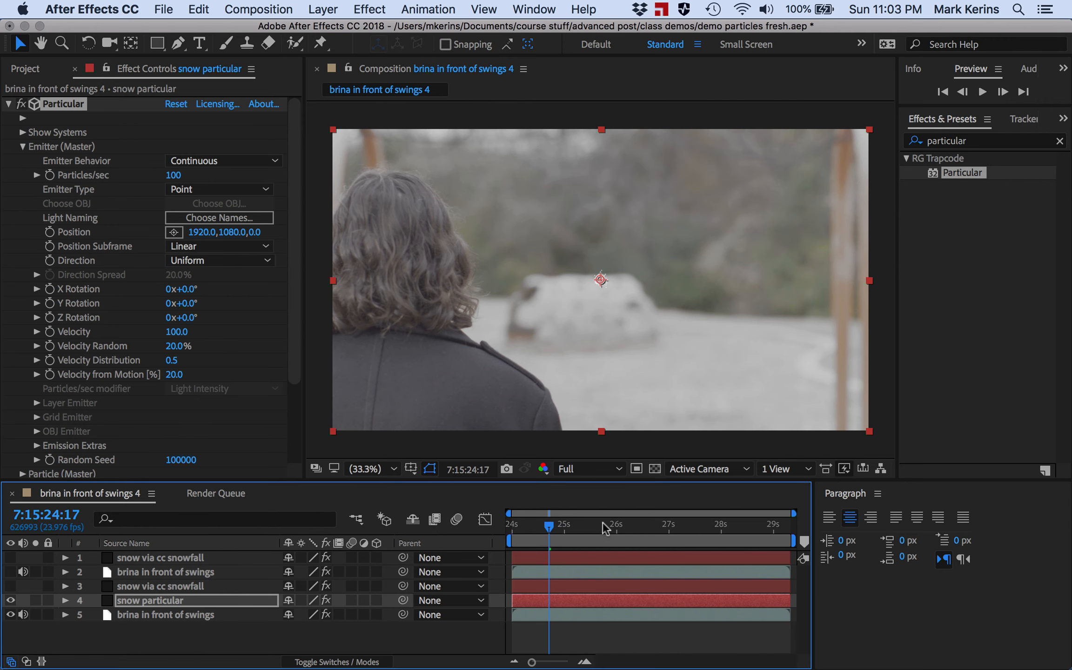
click(649, 524)
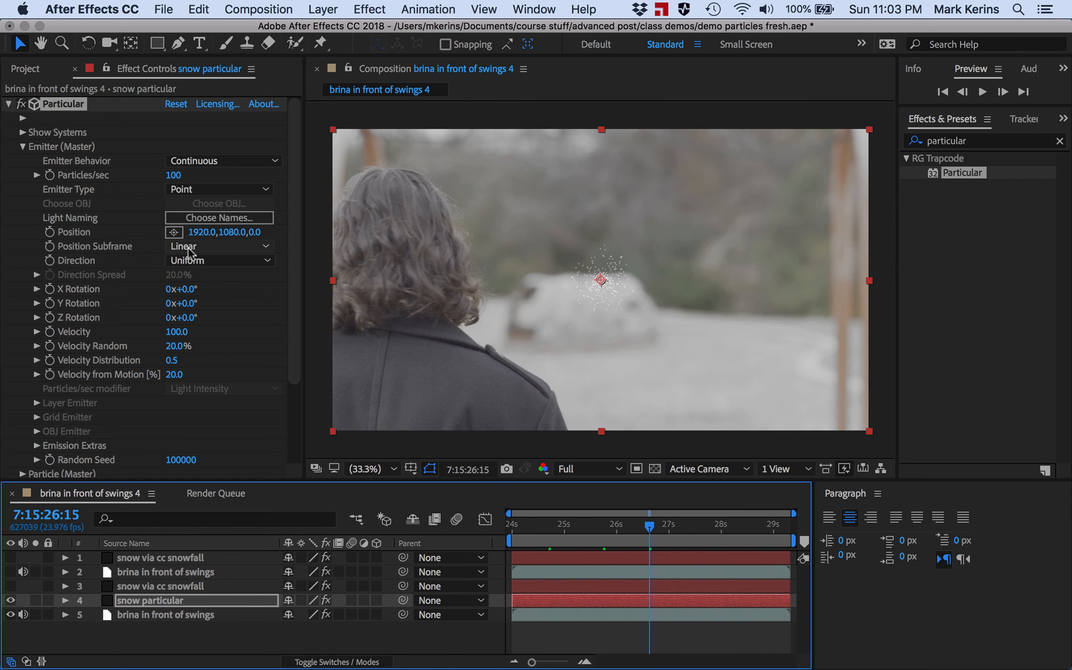
Set Particular's Emitter Type to Box and its Emitter Size to XYZ Individual.
click(203, 188)
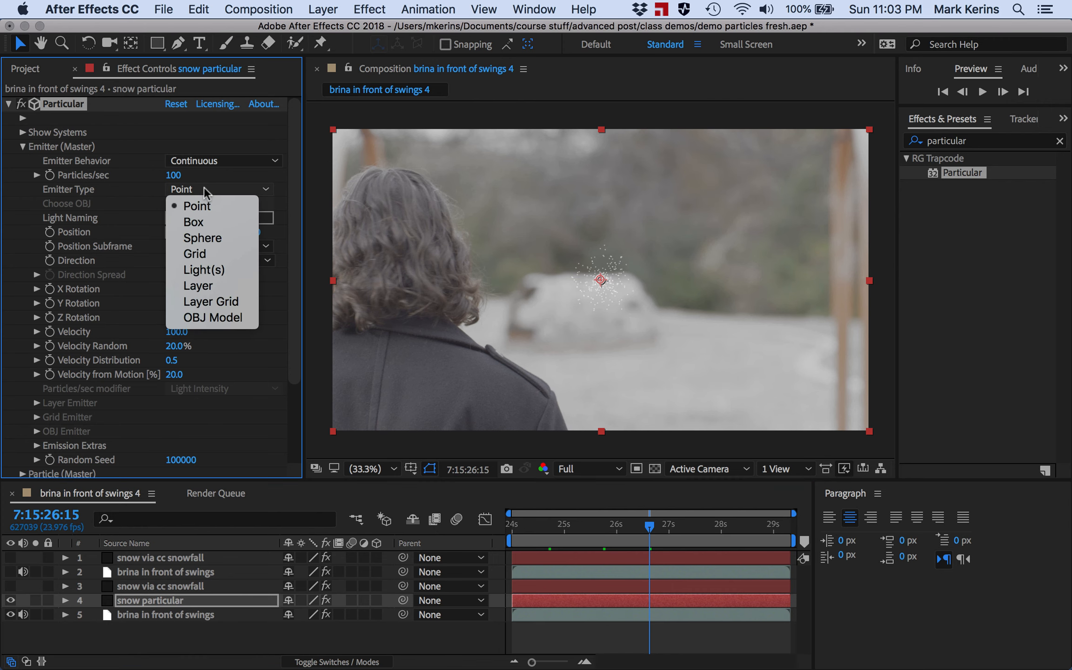
click(196, 218)
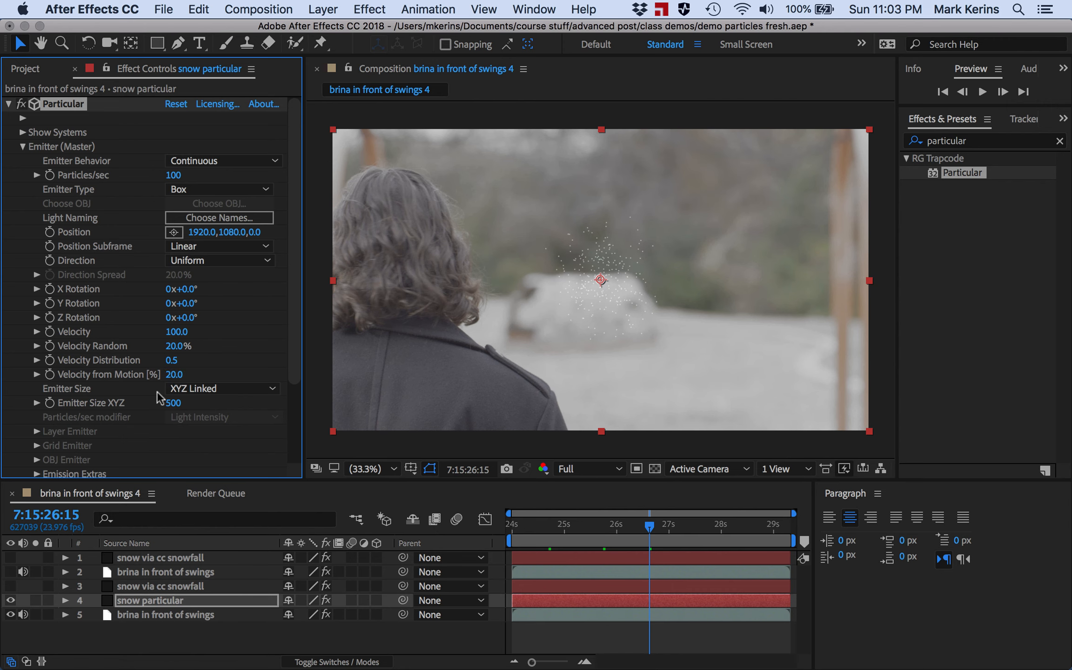
click(207, 389)
click(206, 425)
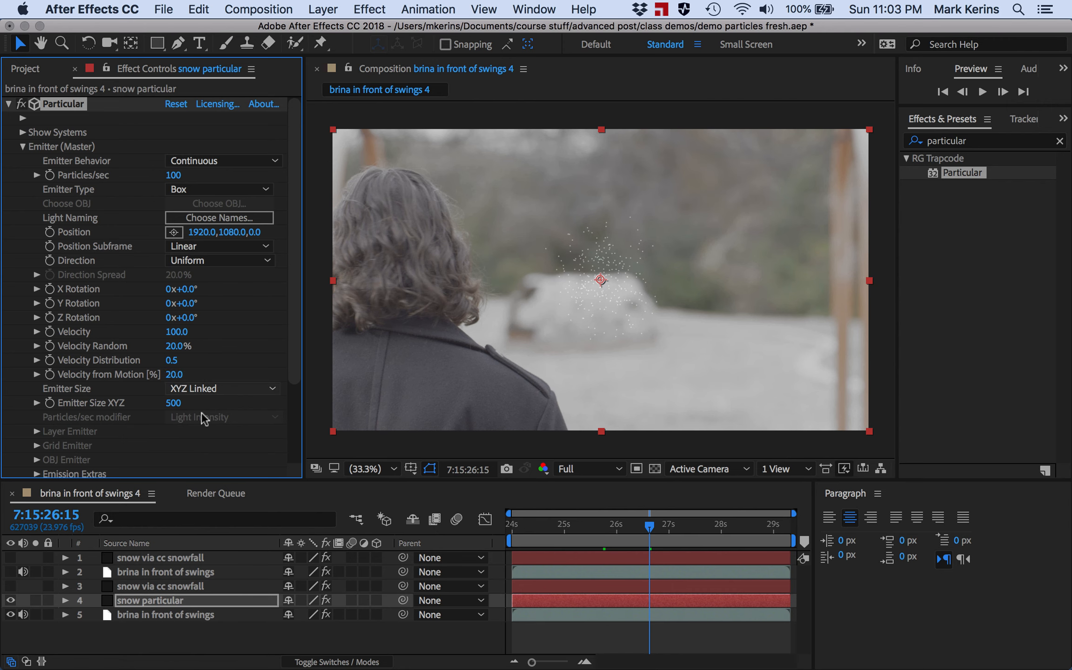
Set Particular's Emitter Size X to 5000 so the particles spread across the frame.
click(173, 403)
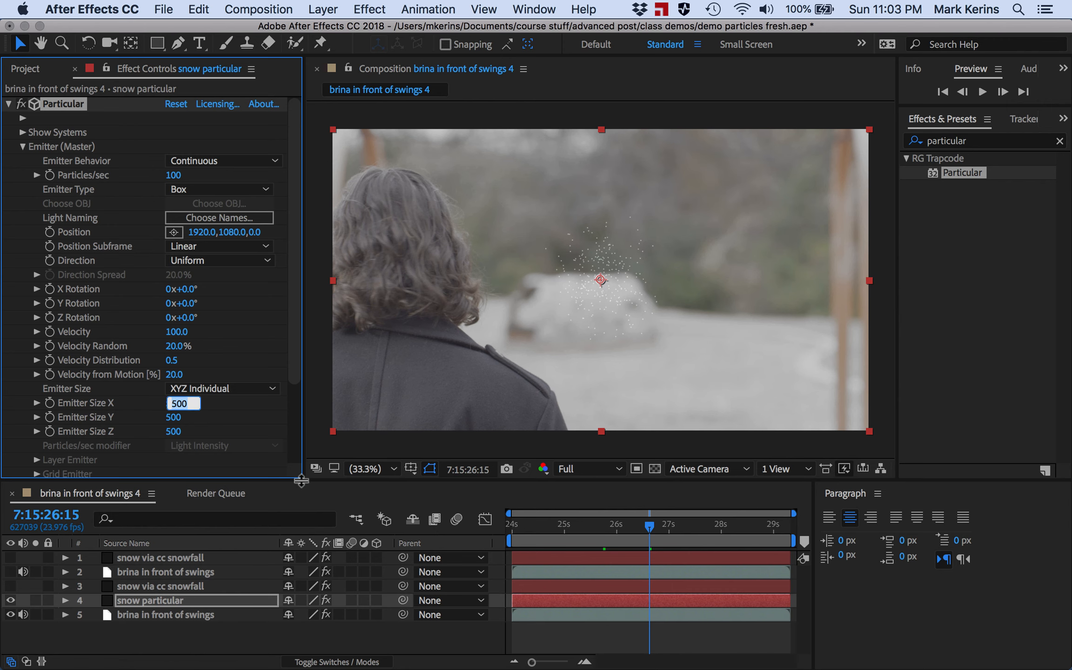
text(500)
key(Return)
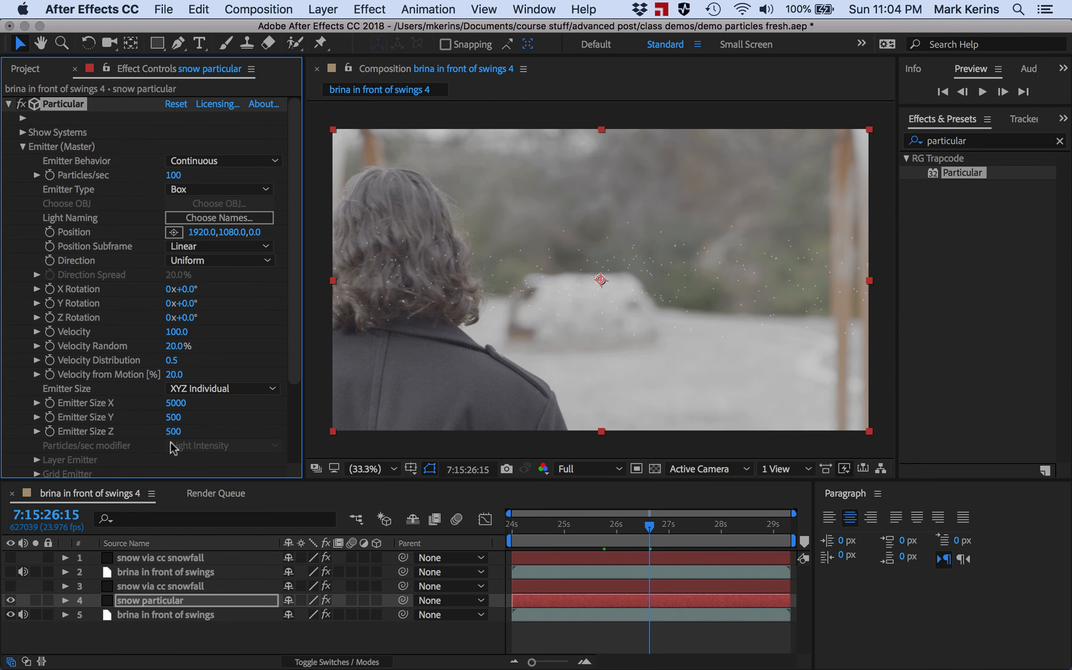
Expand Particular's Particle (Master) settings and set the particle Size to 20.
scroll(169, 442, down, 5)
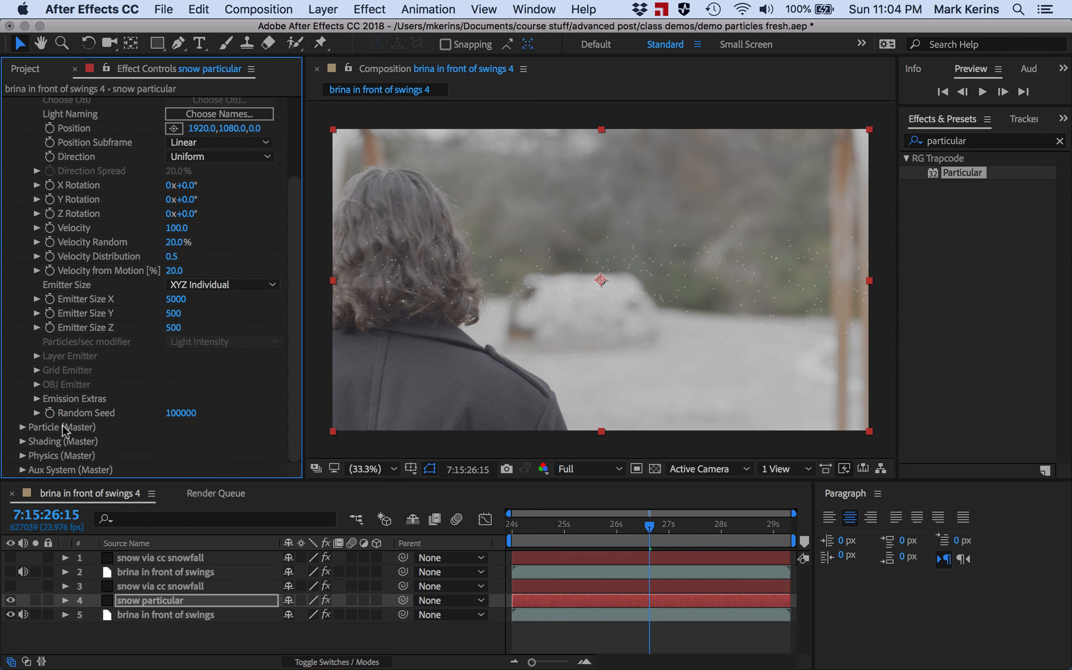
click(22, 426)
scroll(120, 395, down, 3)
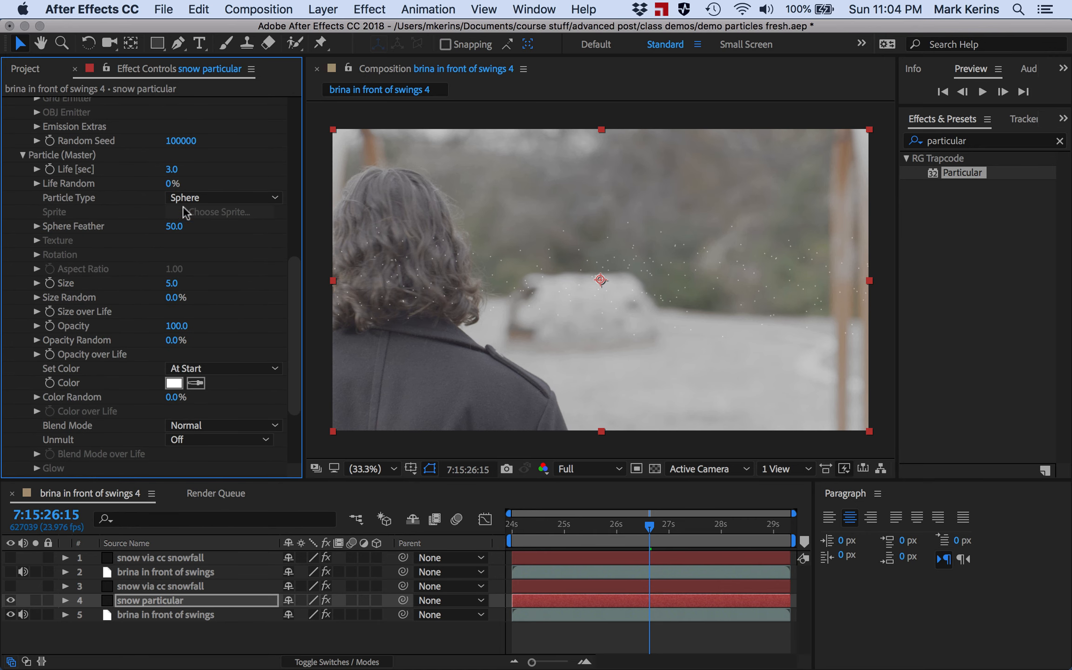
click(172, 282)
text(20)
key(Return)
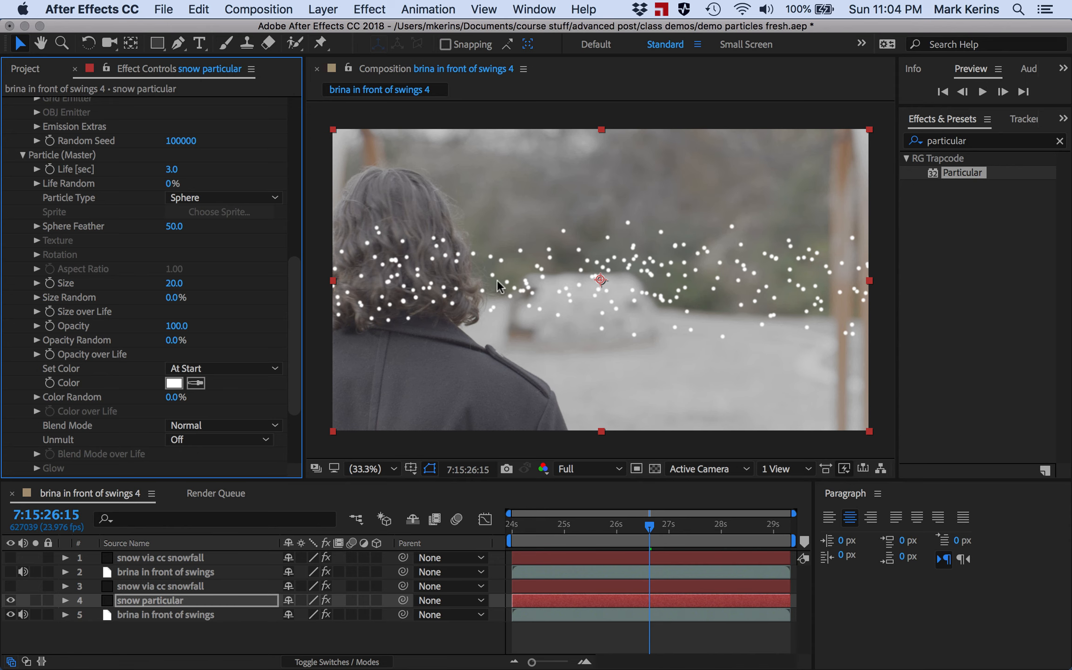
Set the emitter's Position Subframe to 10x Smooth.
scroll(149, 228, up, 10)
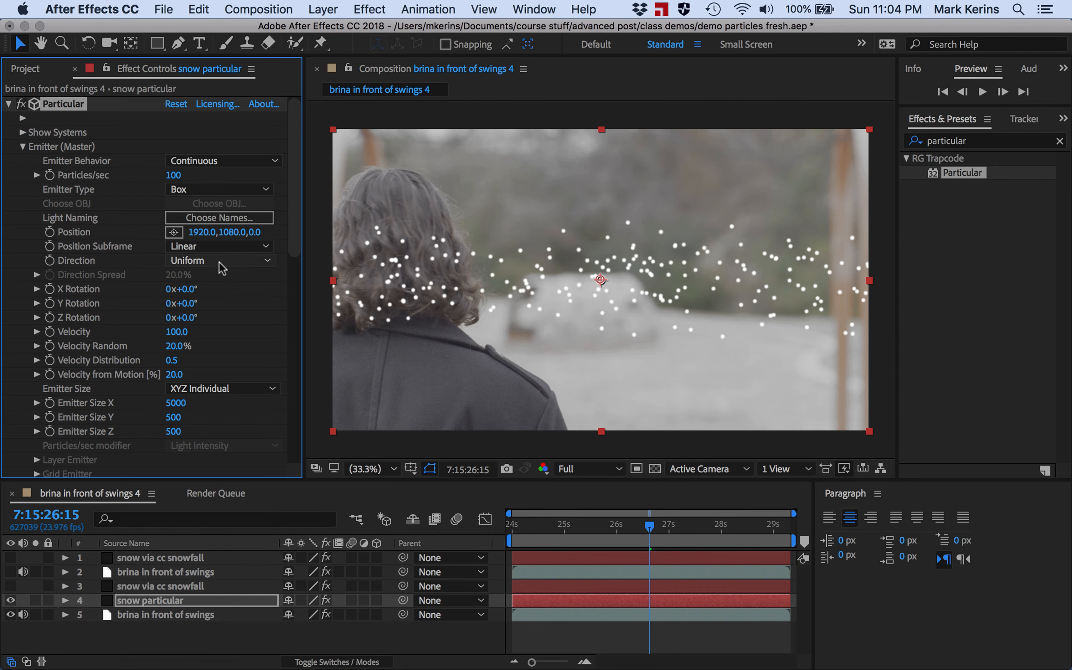
click(210, 244)
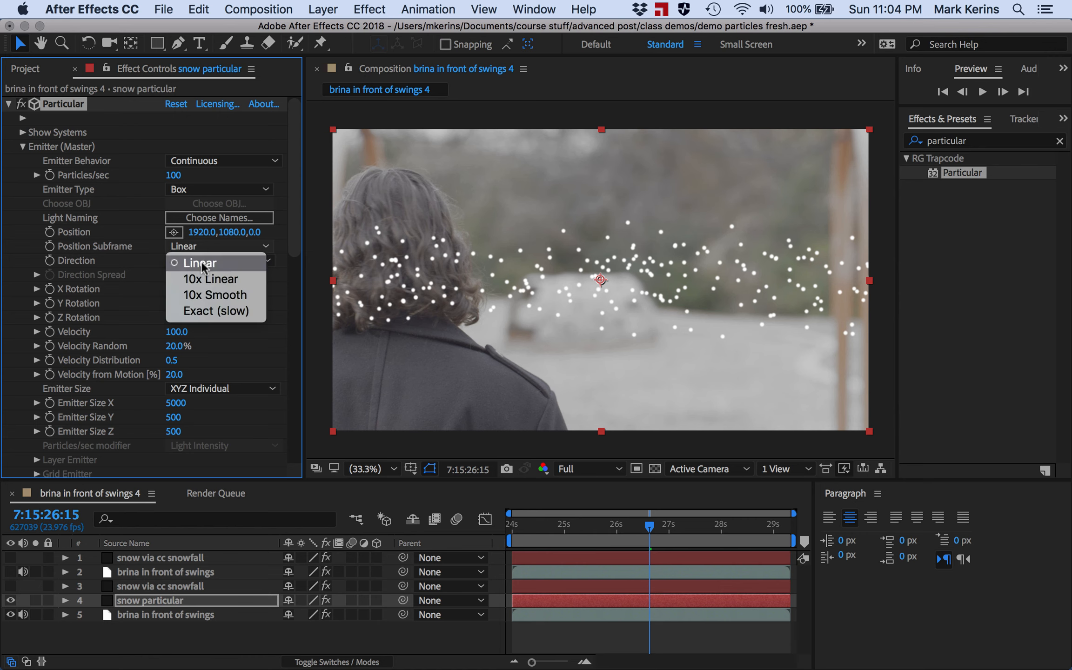
click(186, 296)
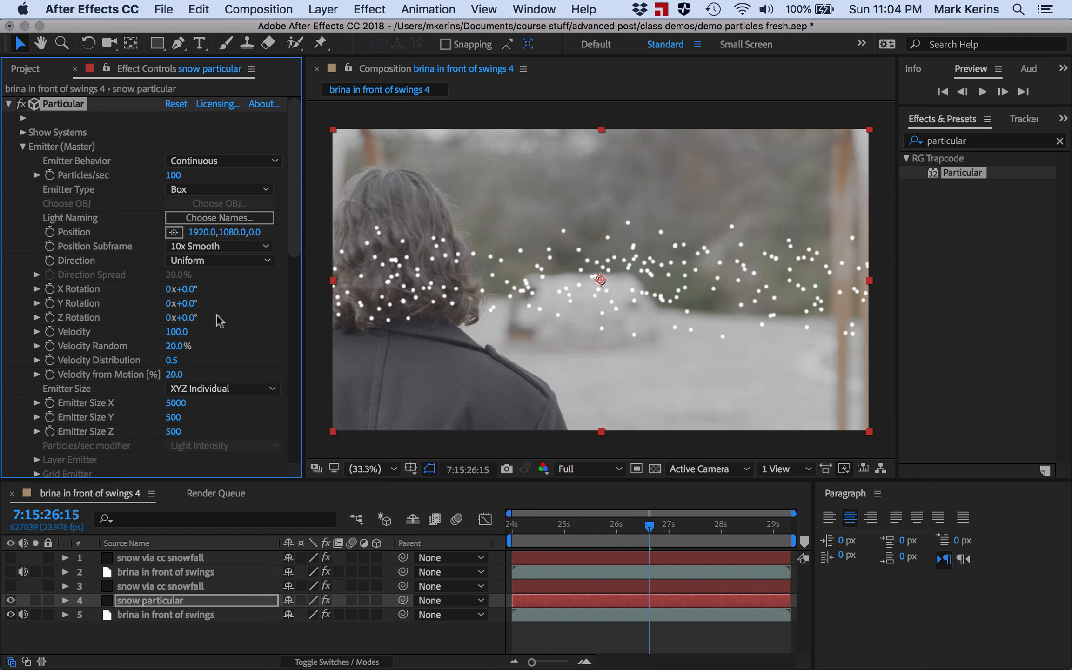
Scrub through the composition from its first frame to about 7:15:28:04 to examine how the particles build up, ending at the start.
scroll(216, 314, down, 2)
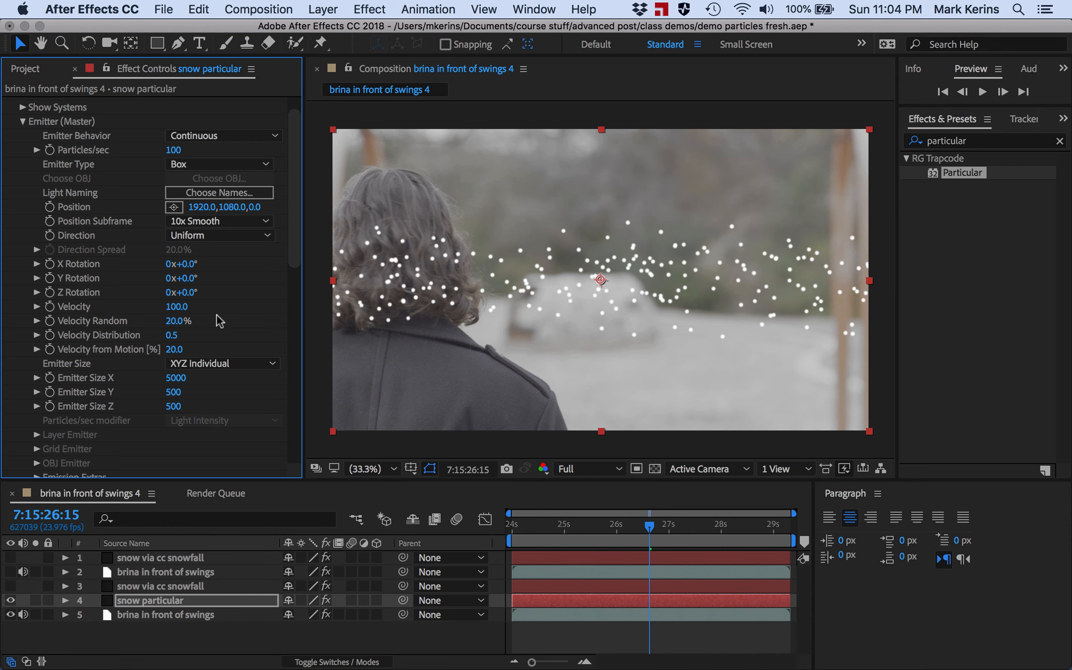
scroll(216, 314, down, 8)
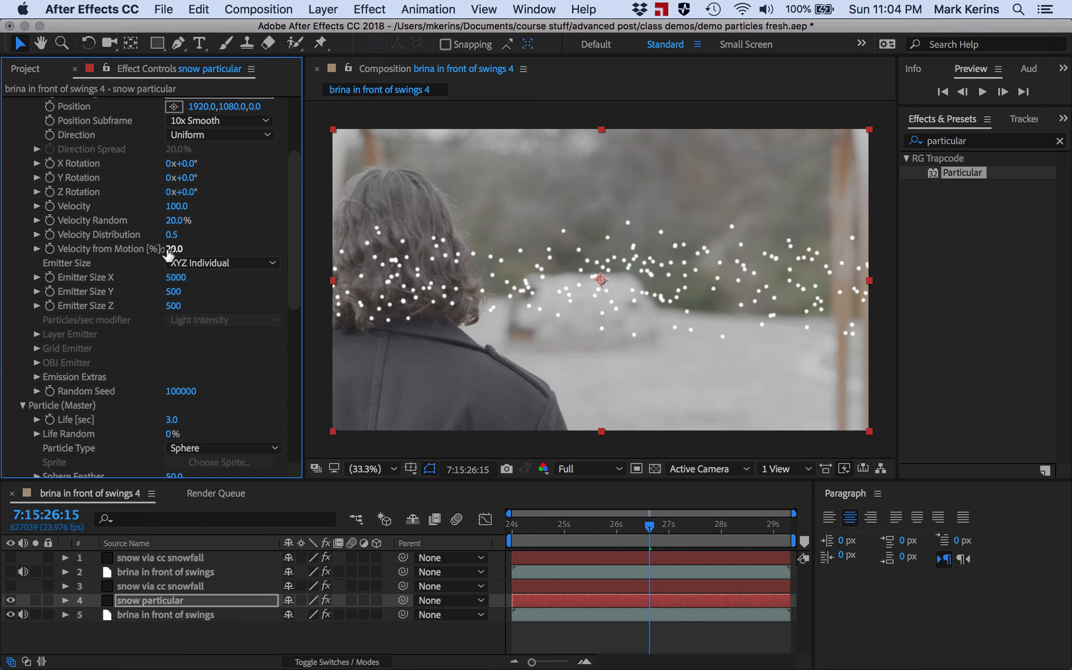
scroll(169, 252, down, 5)
scroll(169, 254, down, 1)
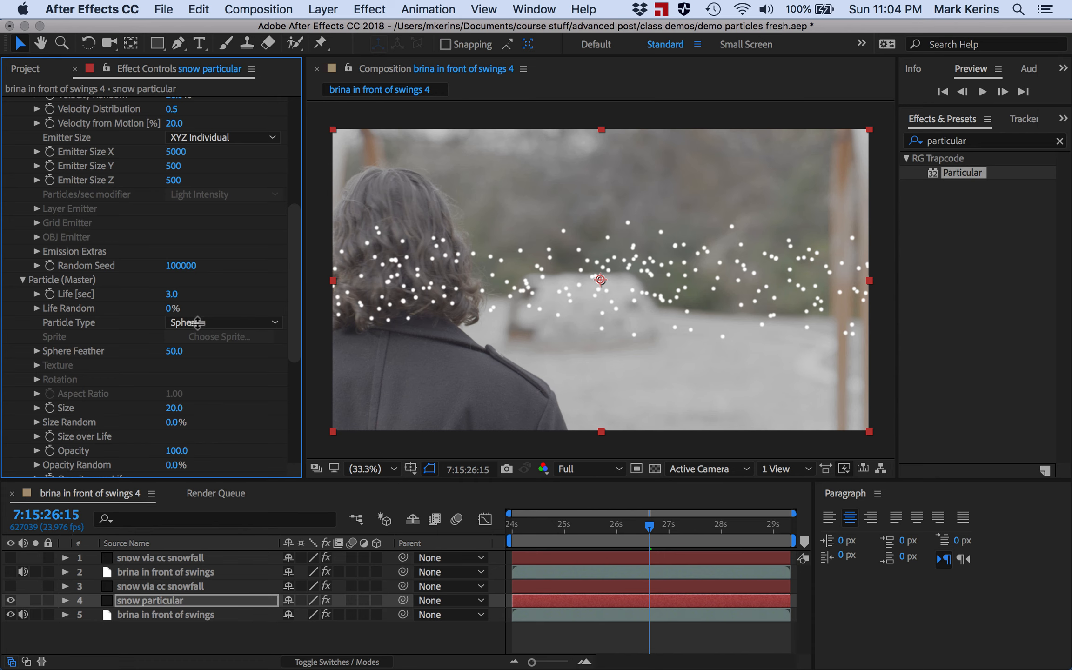
drag(524, 524, 497, 519)
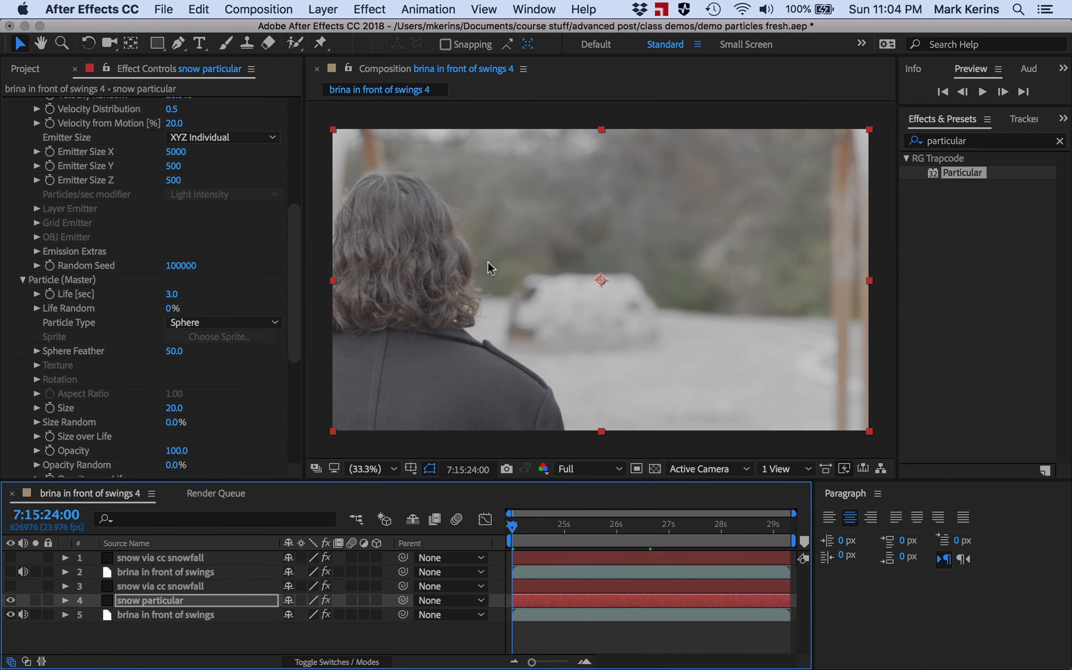
drag(512, 525, 553, 524)
click(607, 524)
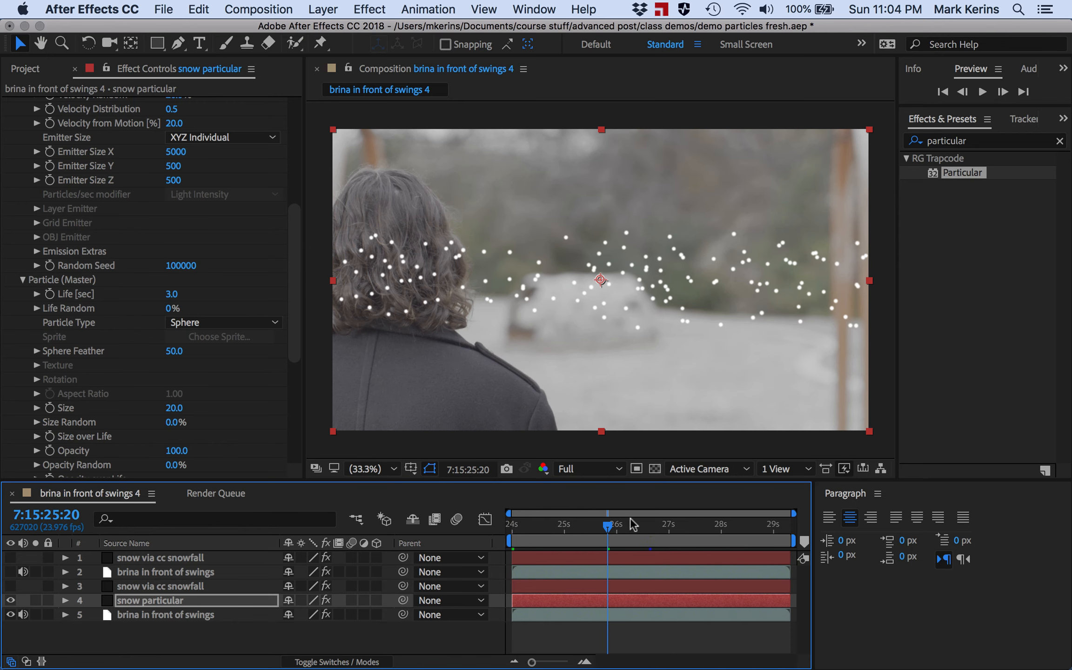
click(730, 524)
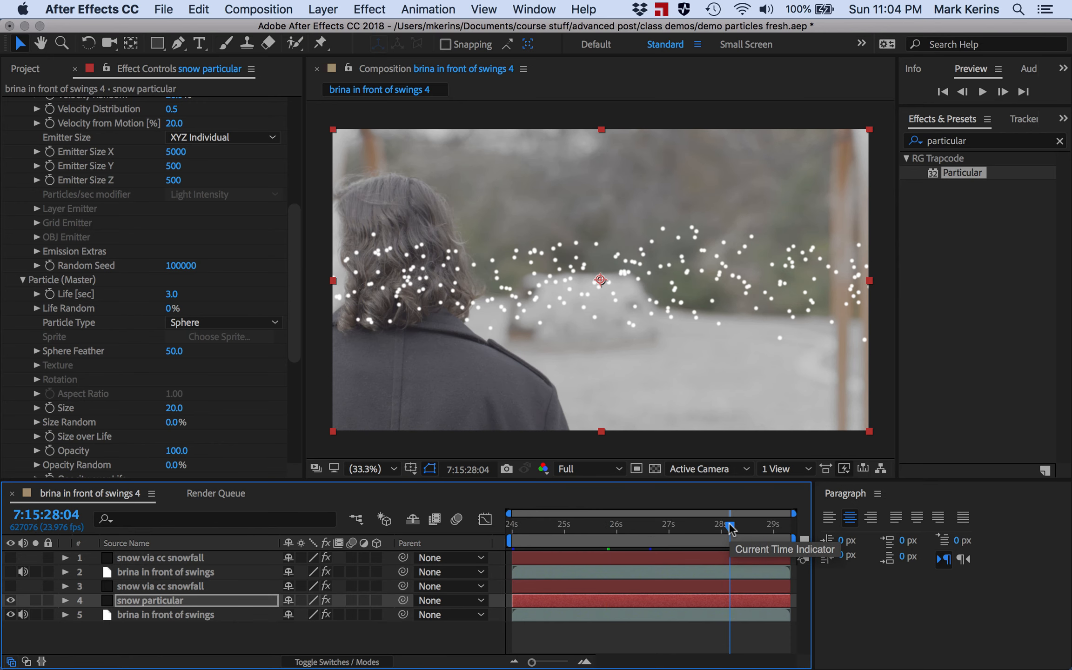
drag(730, 526, 684, 525)
key(Home)
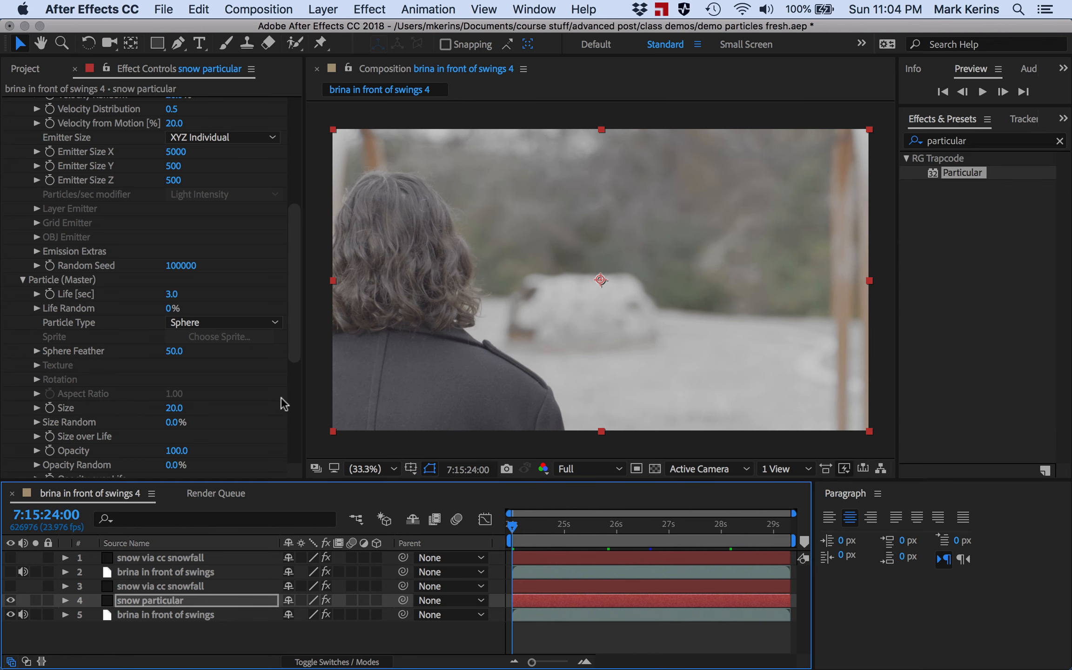
Set Pre Run to 100% in the emitter's Emission Extras, and collapse that group.
click(37, 251)
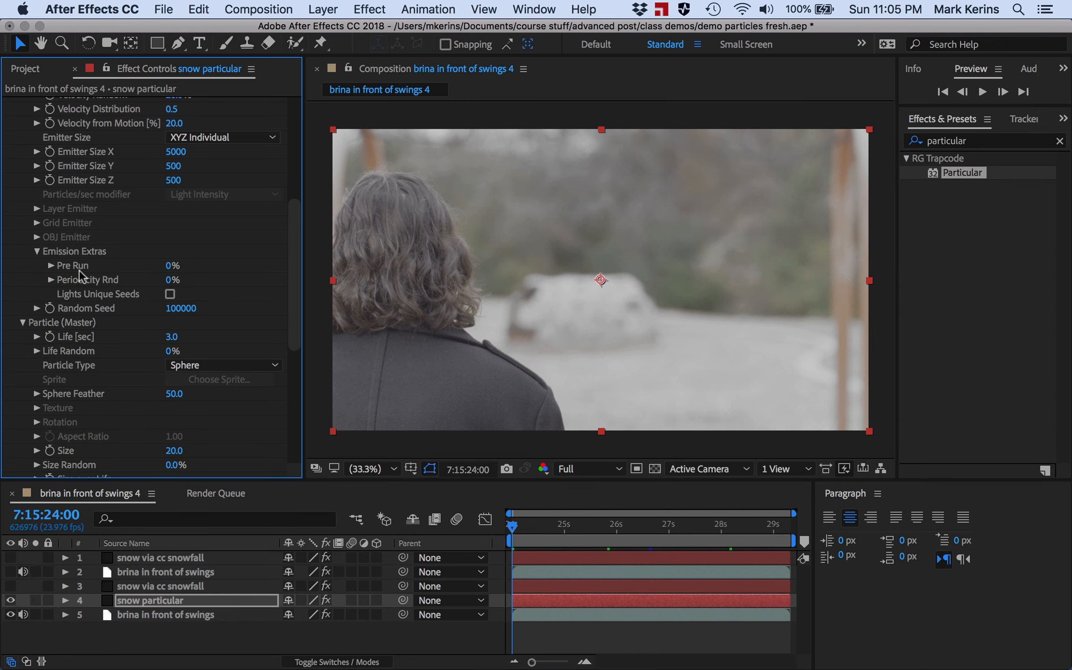
click(169, 266)
text(100)
key(Return)
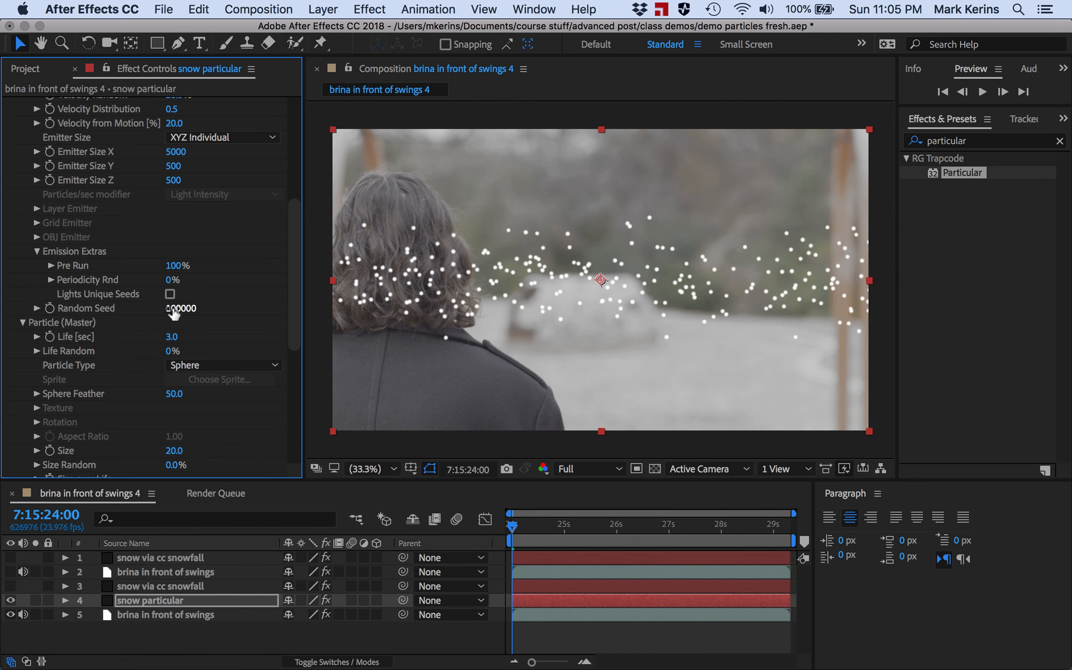
click(37, 251)
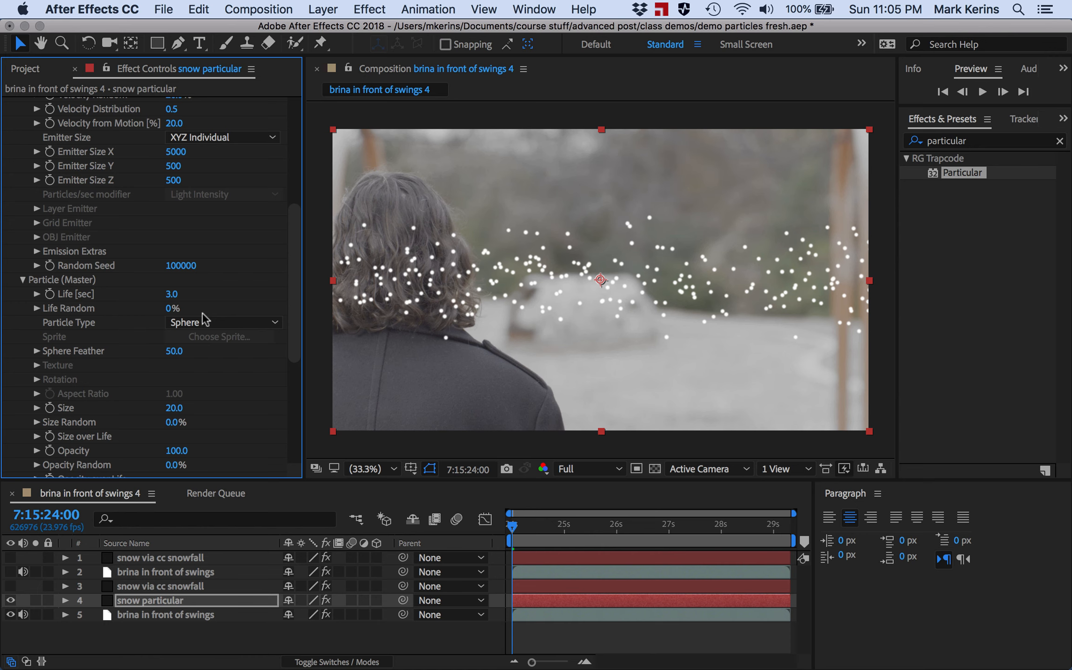
Move the current time to 7:15:26:11 and set the particle Life to 20 seconds.
click(609, 528)
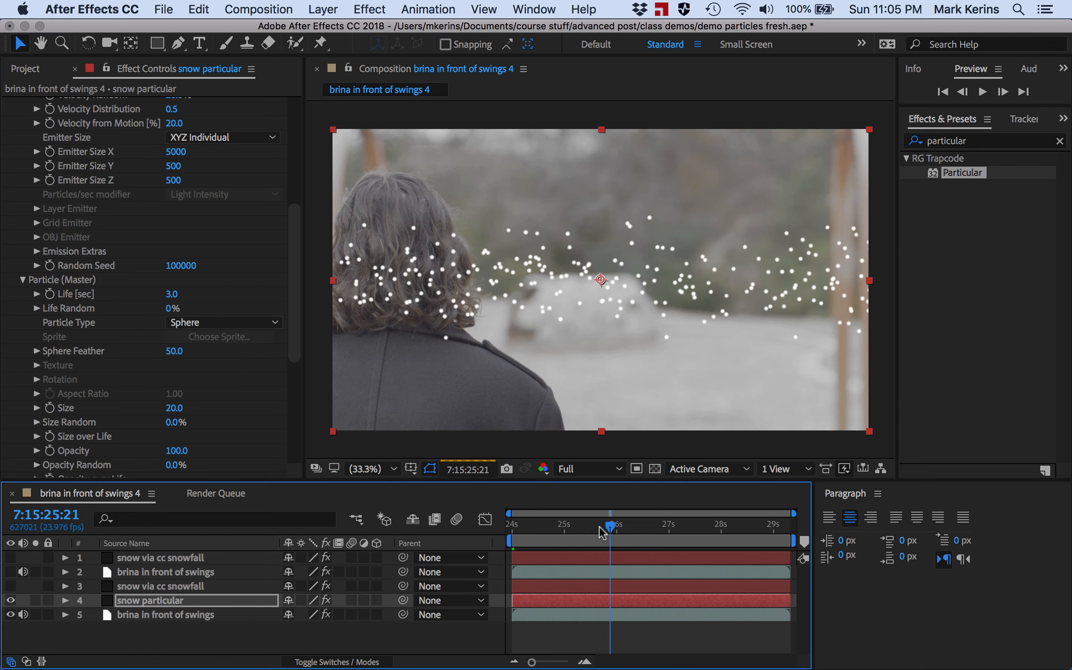
click(638, 524)
click(641, 525)
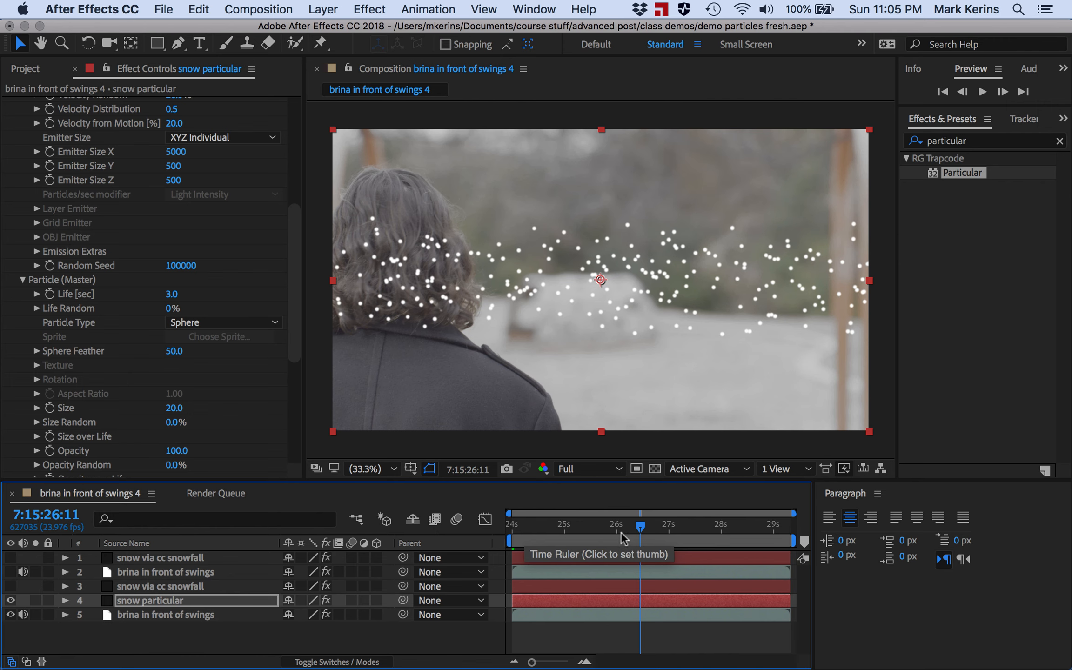
click(173, 294)
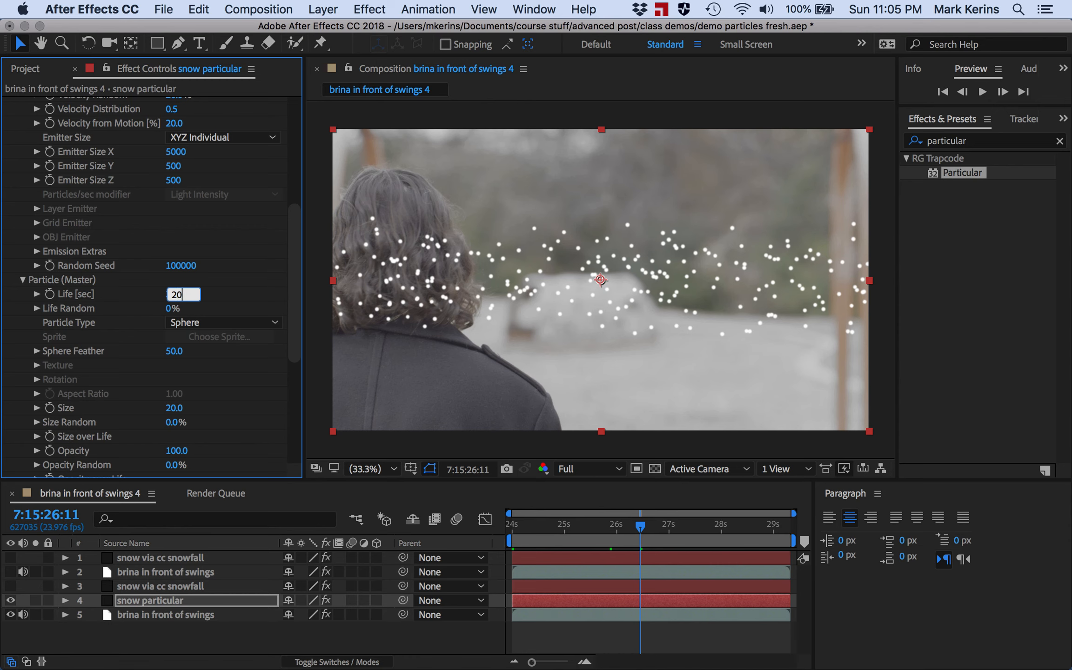
key(Return)
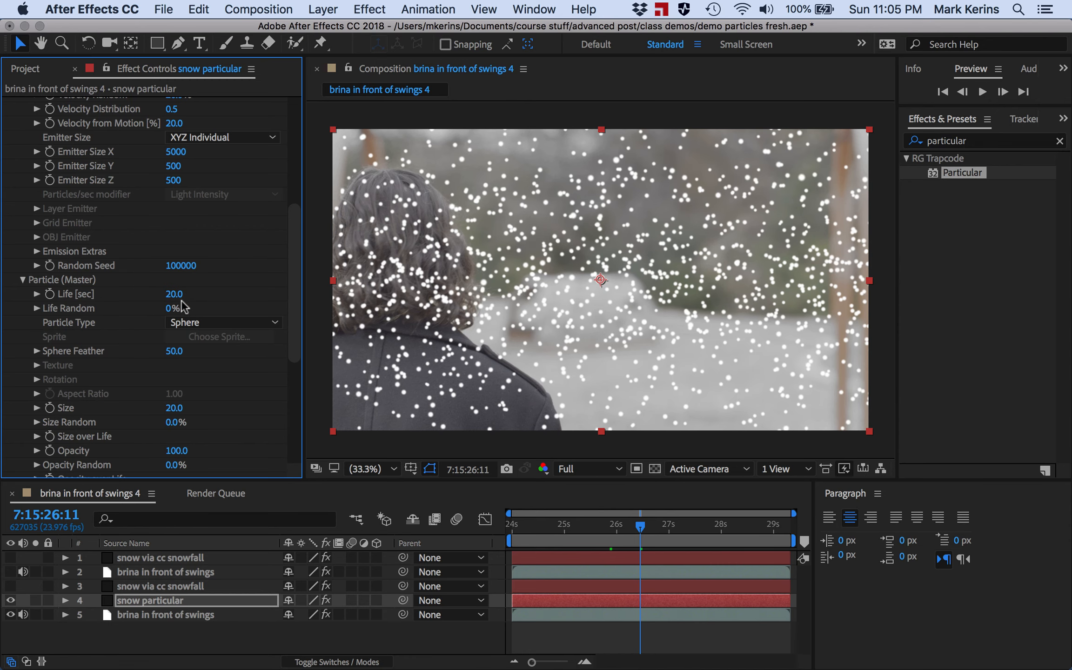
Change the Particle Type to Cloudlet and set Size Random to 20%.
click(203, 319)
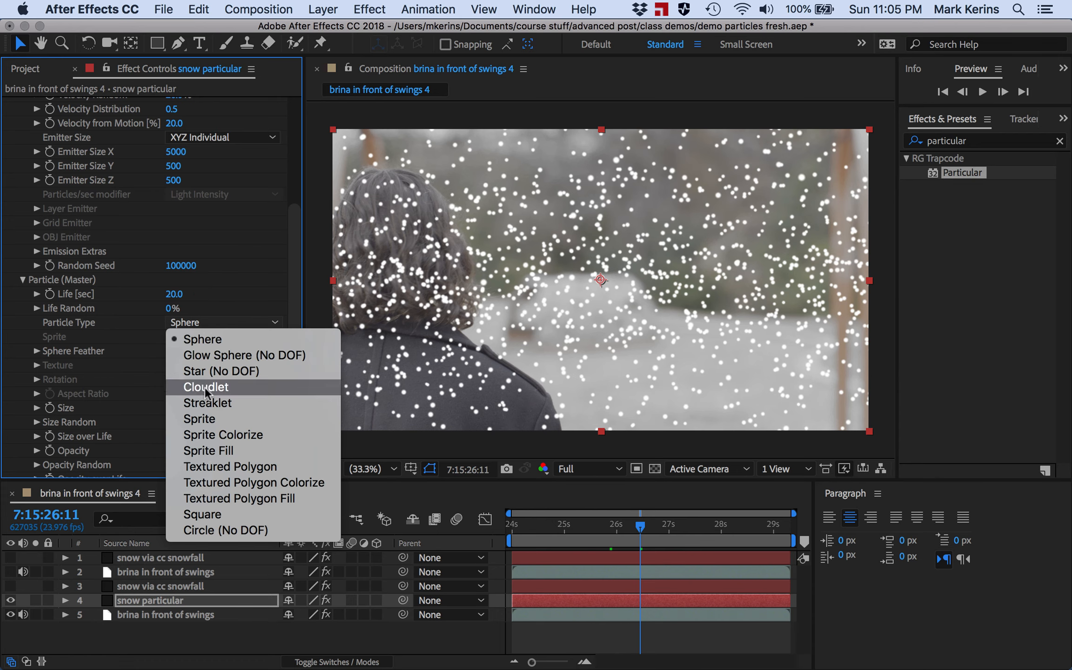
key(Escape)
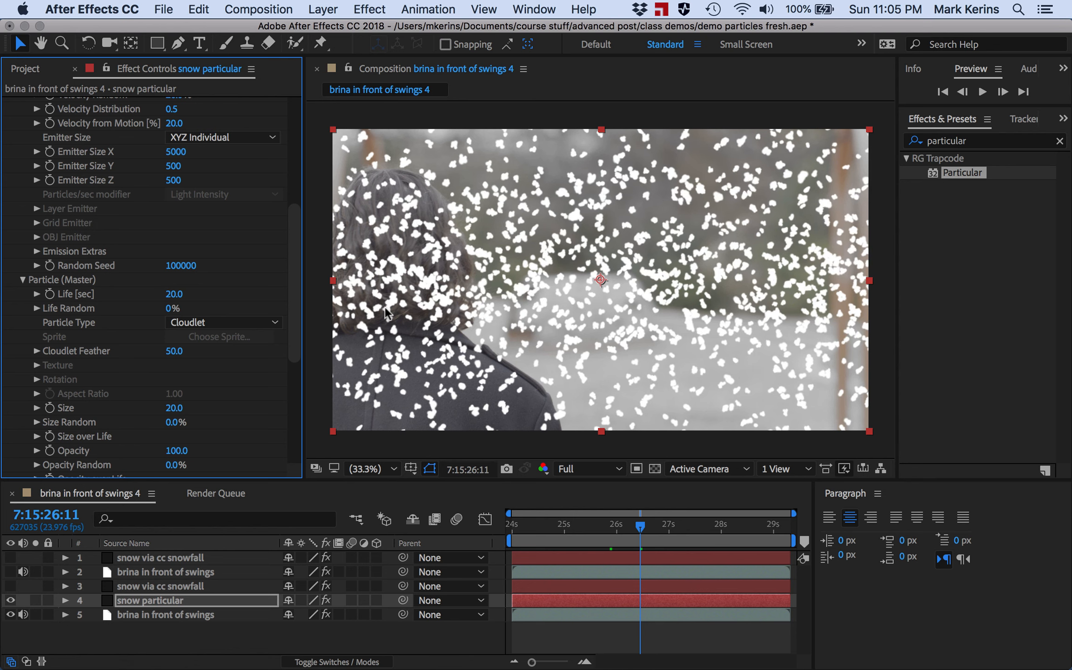
scroll(497, 280, down, 1)
scroll(497, 279, up, 1)
scroll(167, 451, down, 4)
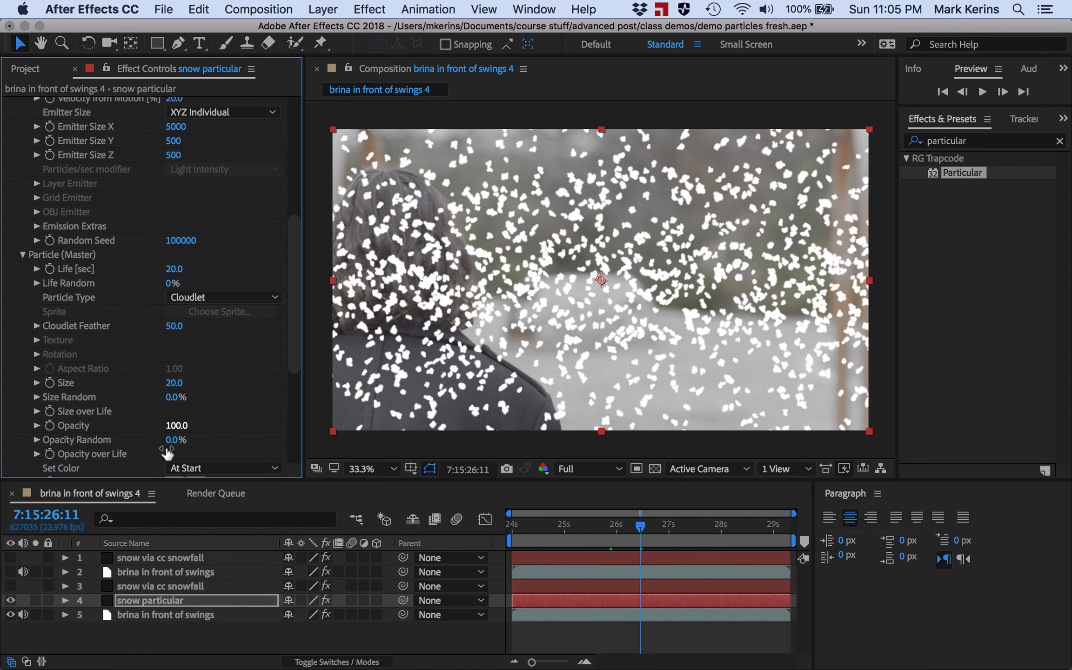
scroll(168, 452, down, 1)
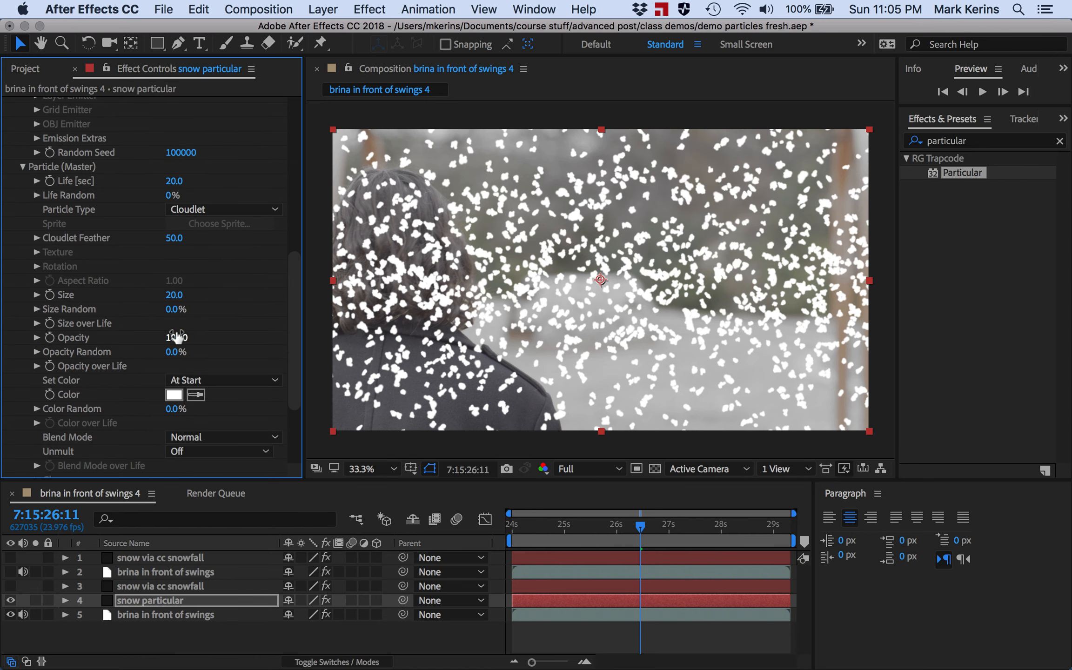
click(173, 311)
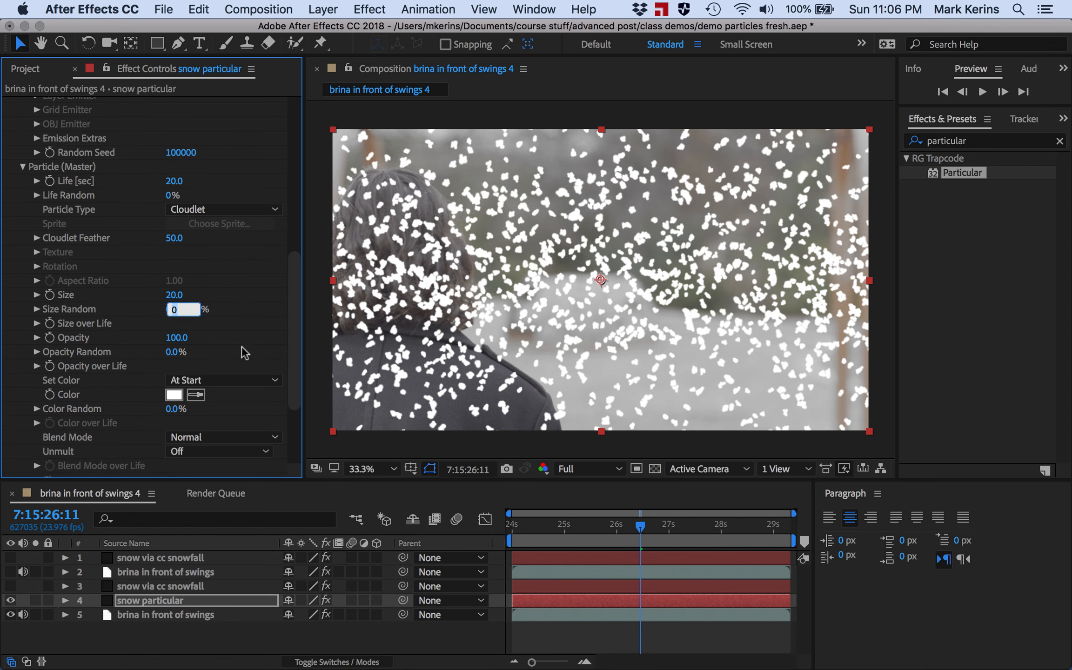
text(2)
key(Return)
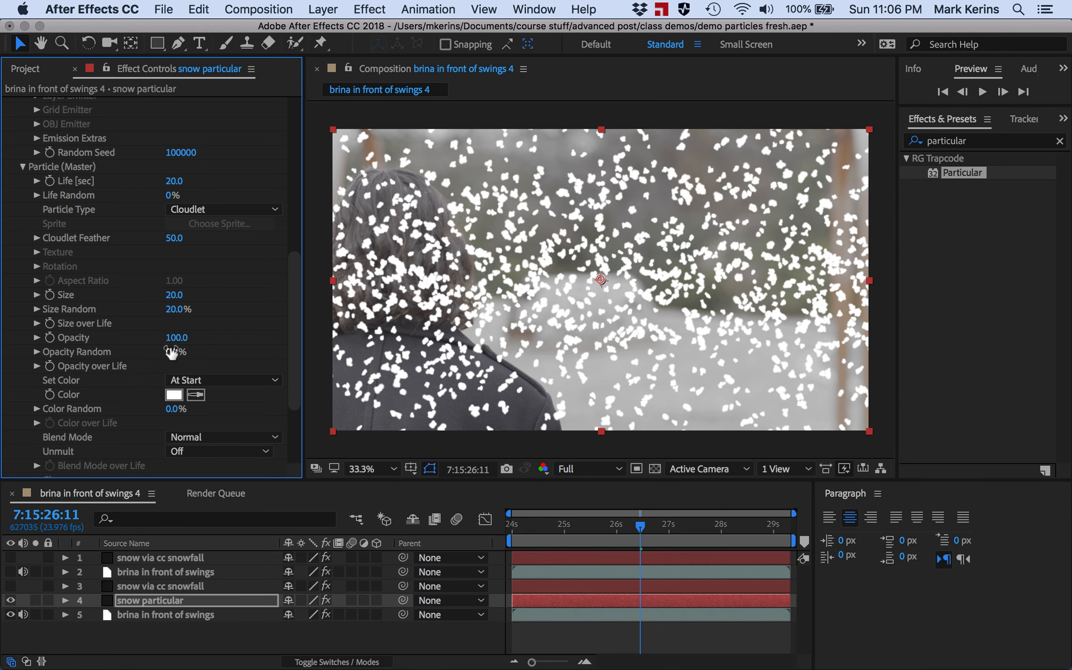
Set the particle Opacity to 60.
click(172, 338)
text(60)
key(Return)
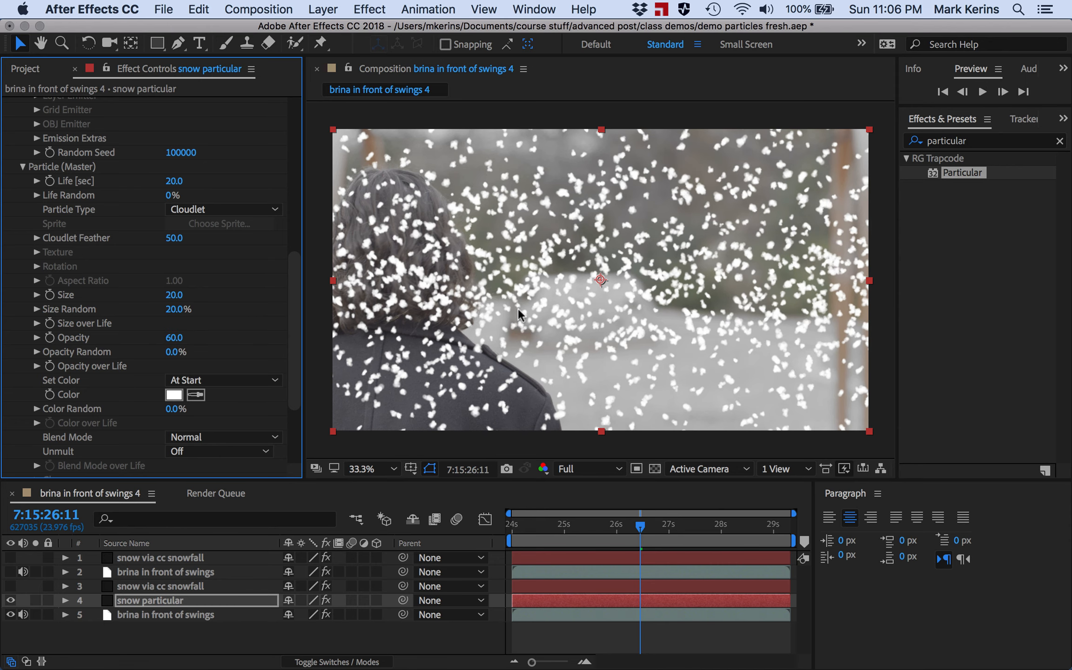
Expand the Physics (Master) group, check the available Physics Model options, and keep Air.
scroll(193, 355, down, 3)
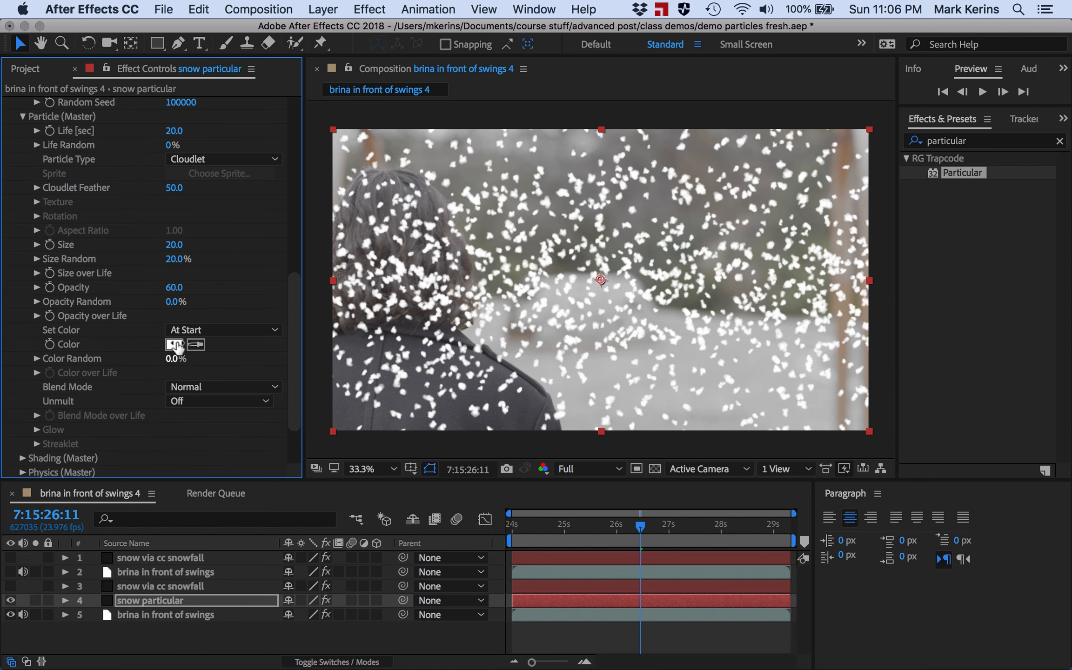
scroll(171, 383, down, 3)
scroll(171, 389, down, 1)
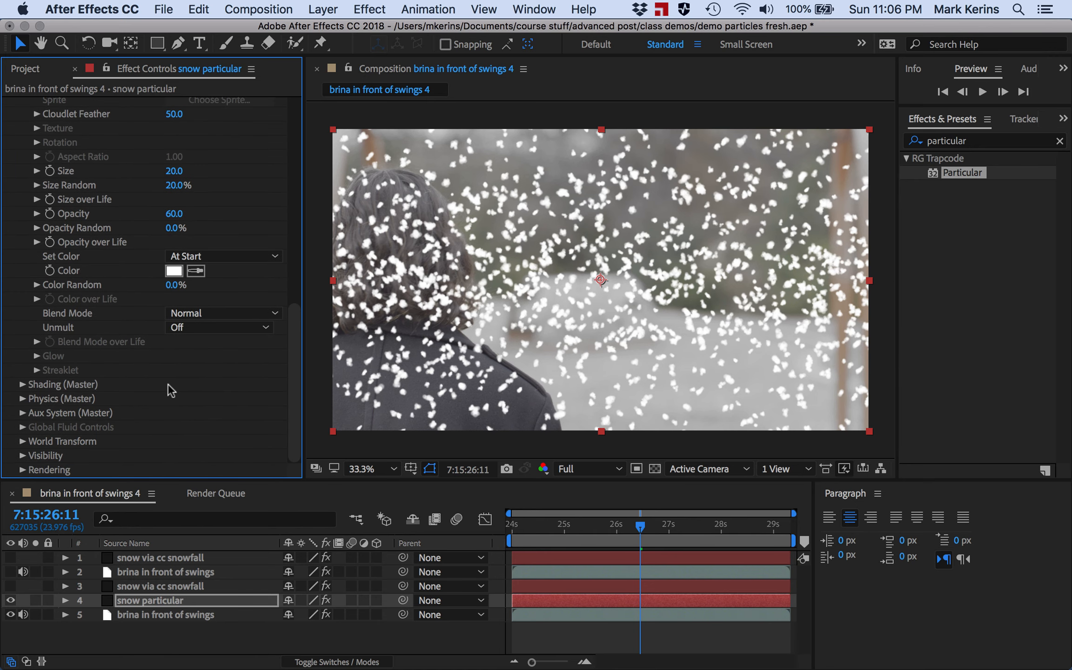
click(22, 398)
scroll(24, 400, down, 1)
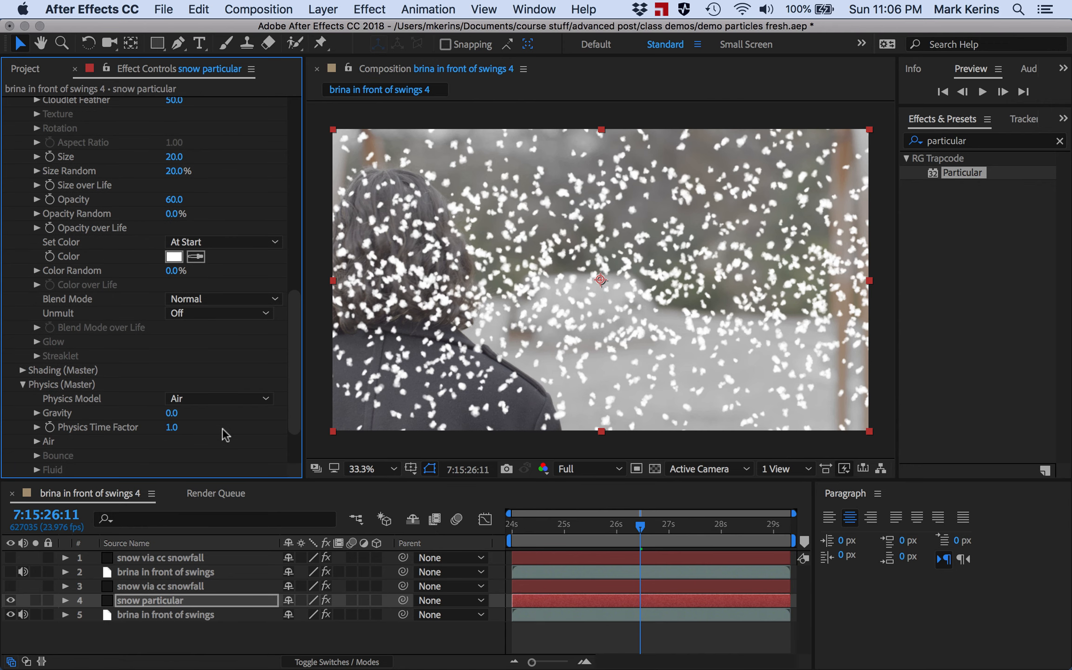
click(197, 398)
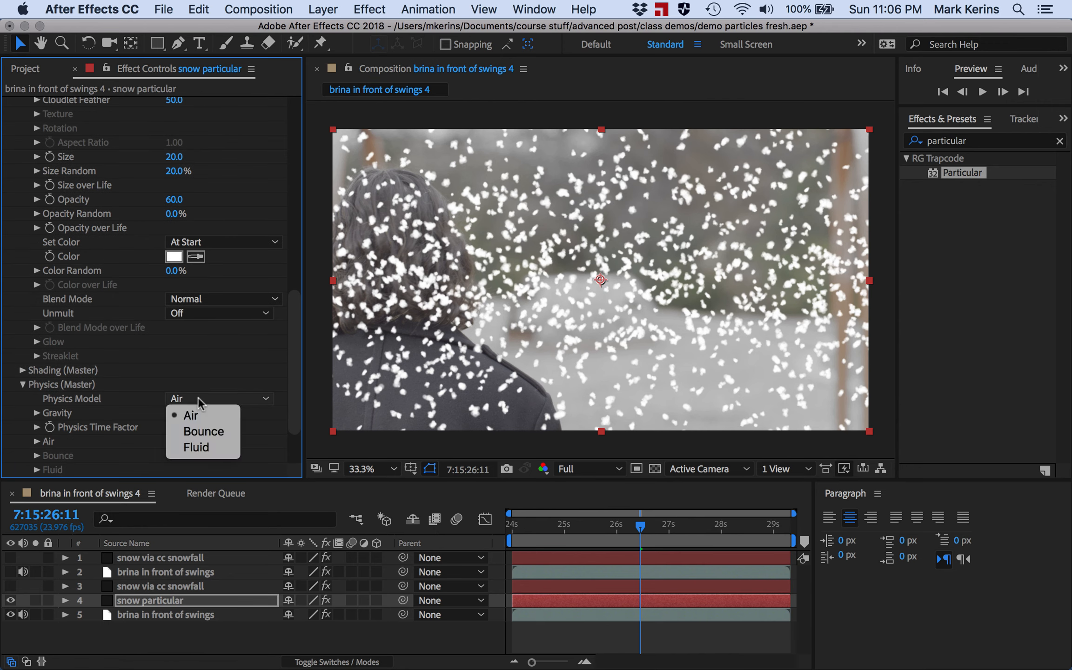
click(186, 398)
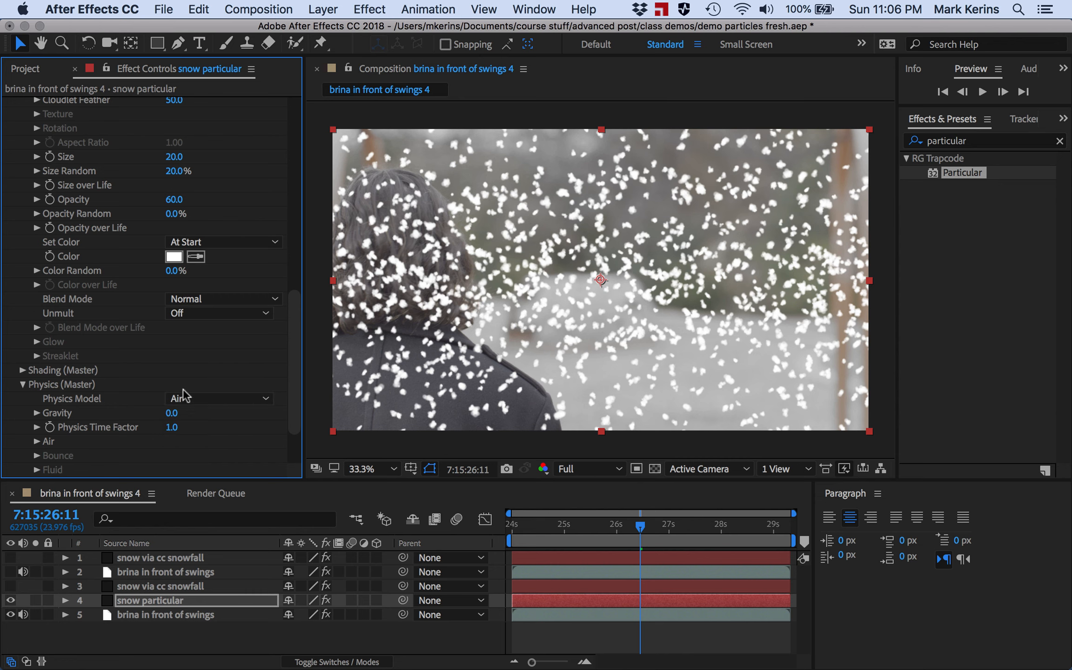
Try a Gravity of 0.9 for the particles.
click(36, 412)
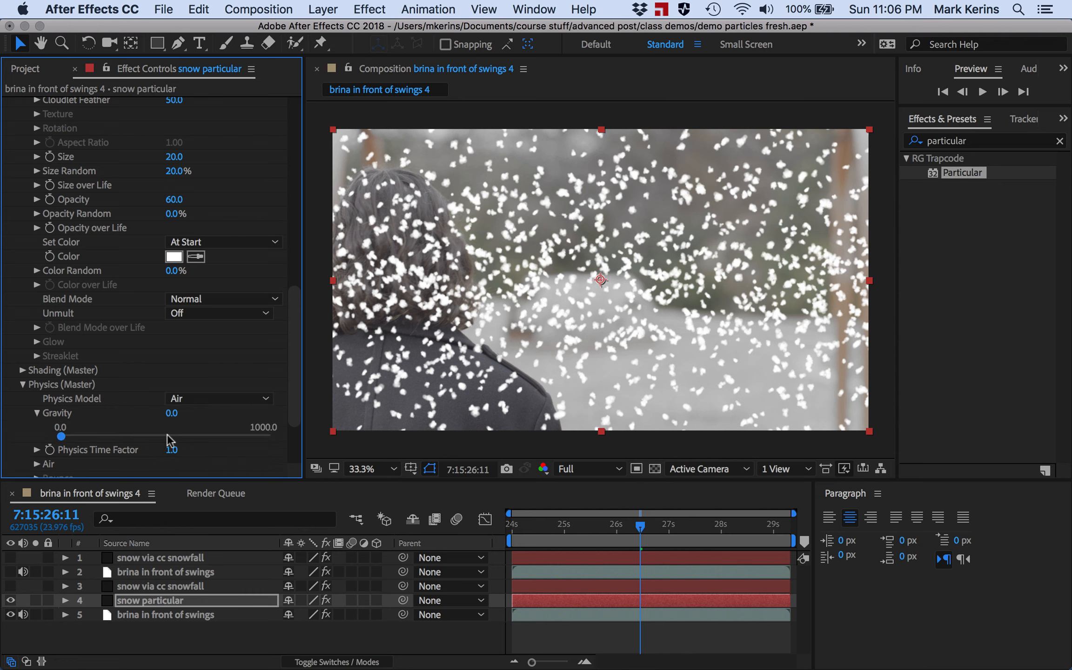
click(172, 413)
text(.9)
key(Return)
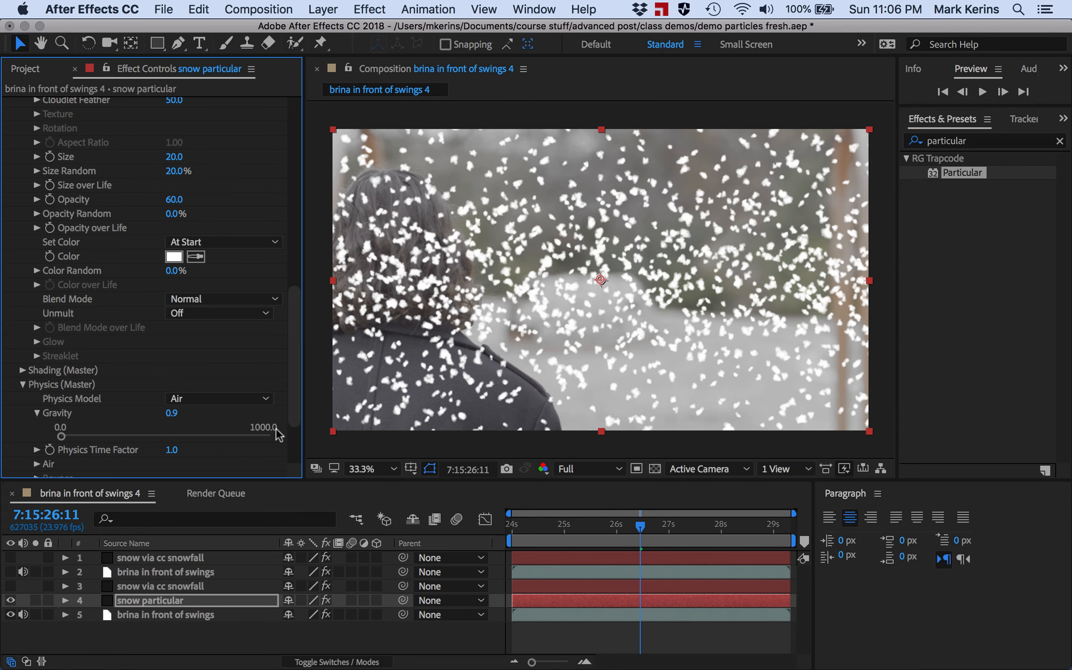
Set the particle Gravity to 90.
click(172, 413)
text(90)
key(Return)
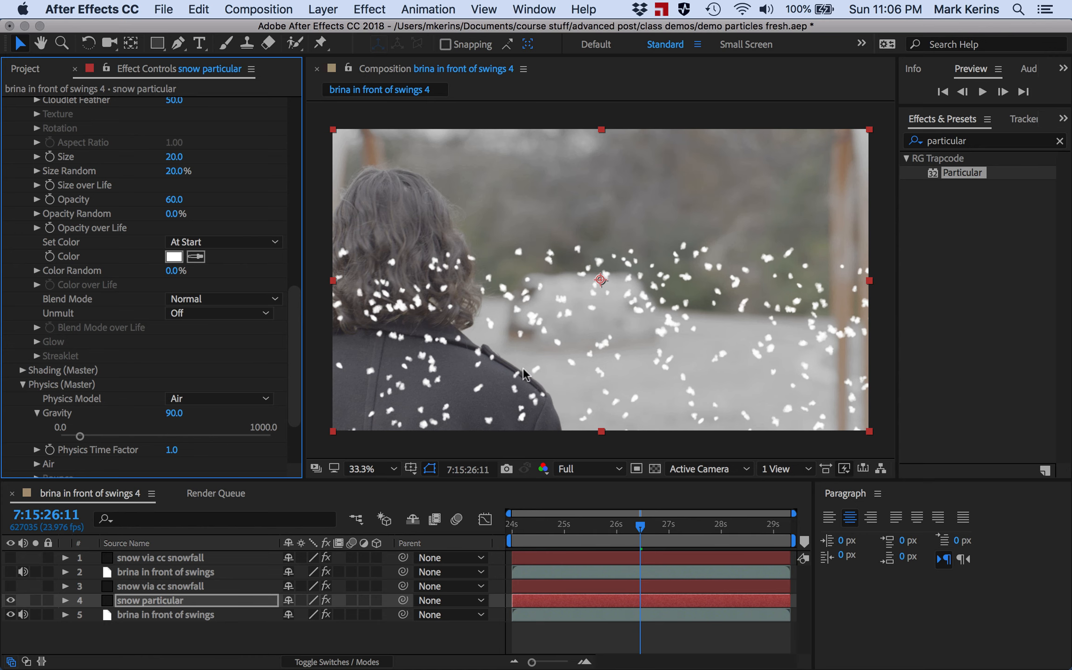
Expand the Air group in the physics settings and set Air Resistance to 0.3.
scroll(136, 421, down, 3)
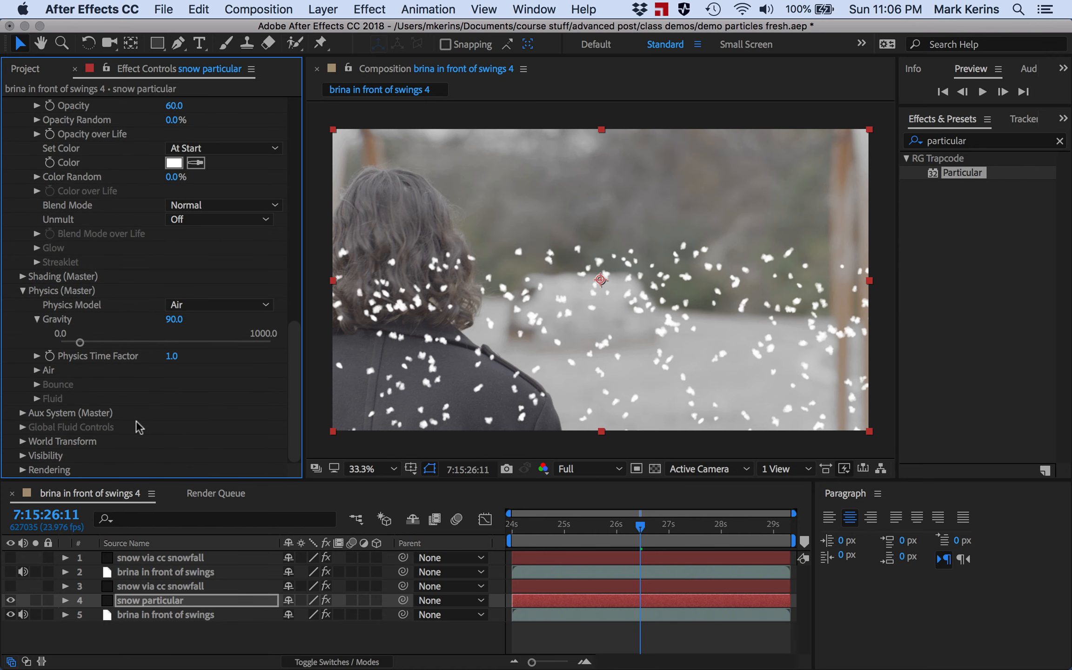
click(37, 370)
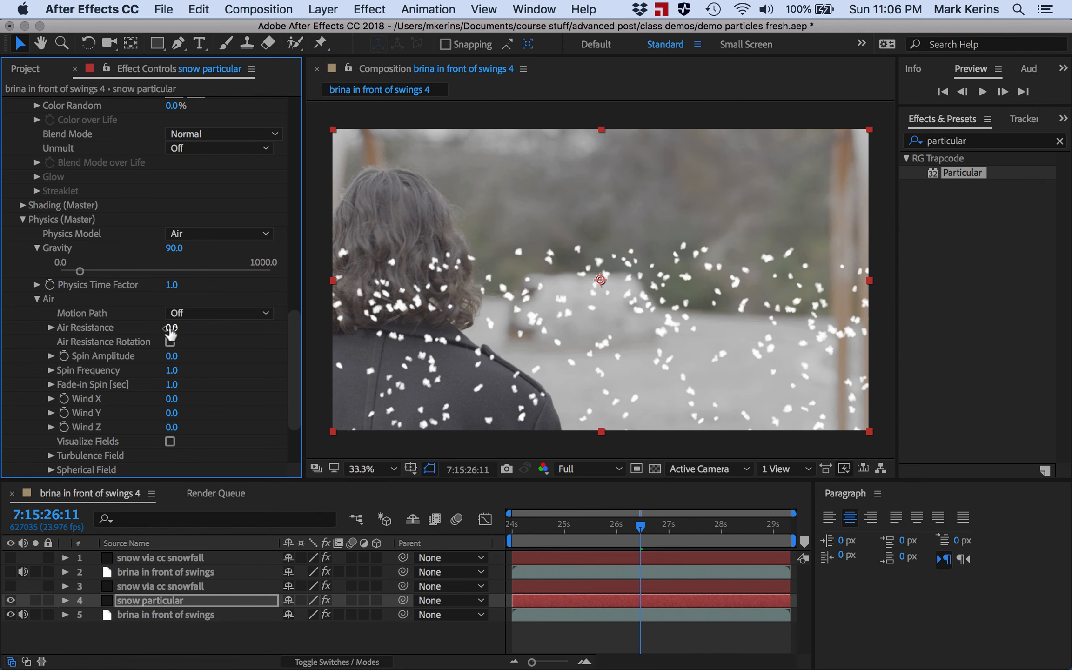
click(171, 327)
text(0.3)
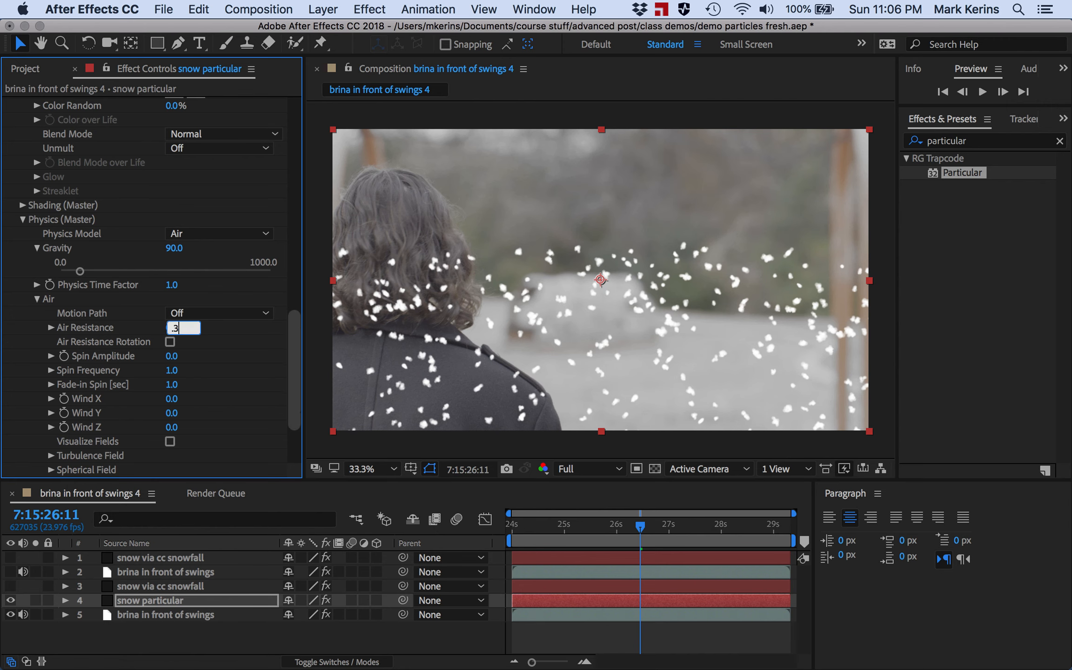
key(Return)
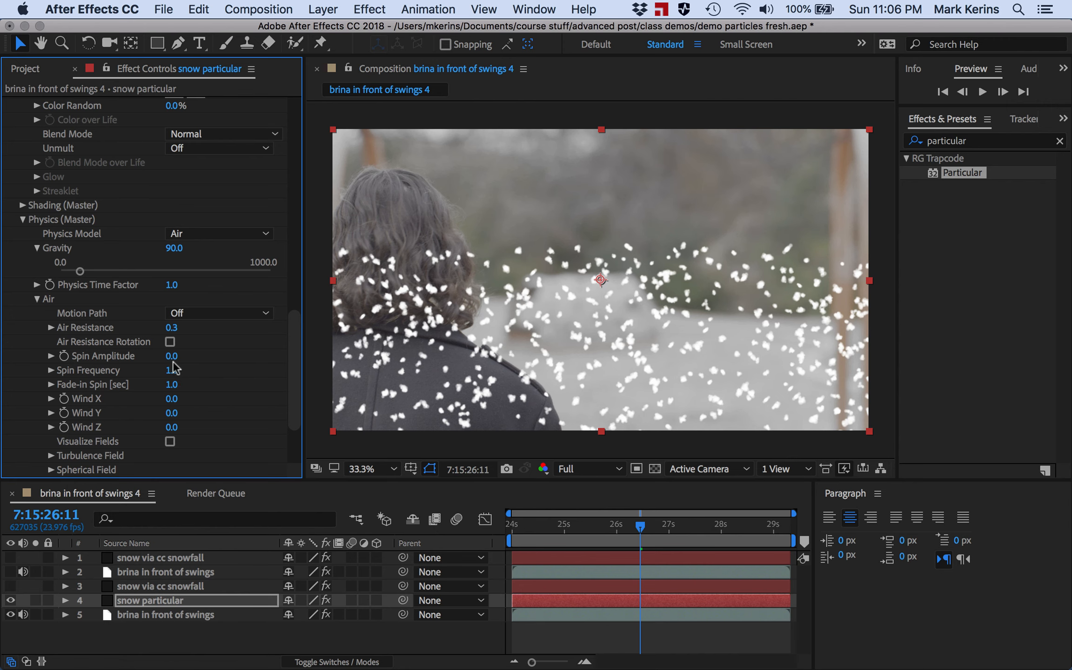
Set the Spin Amplitude to about 2.1 and collapse the Air group.
click(171, 356)
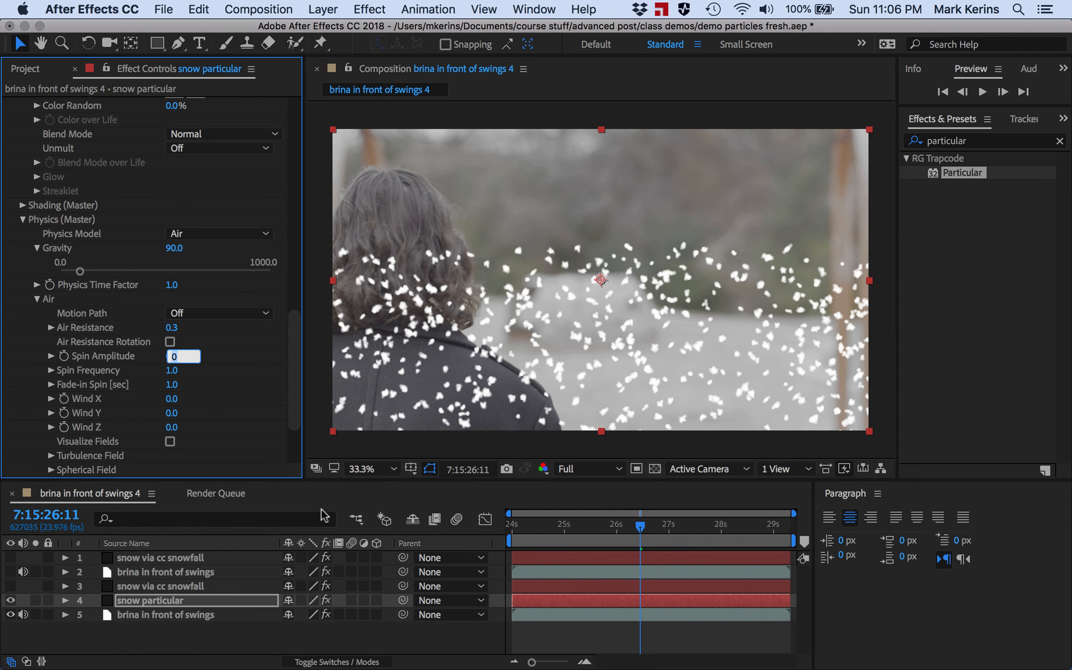
click(50, 355)
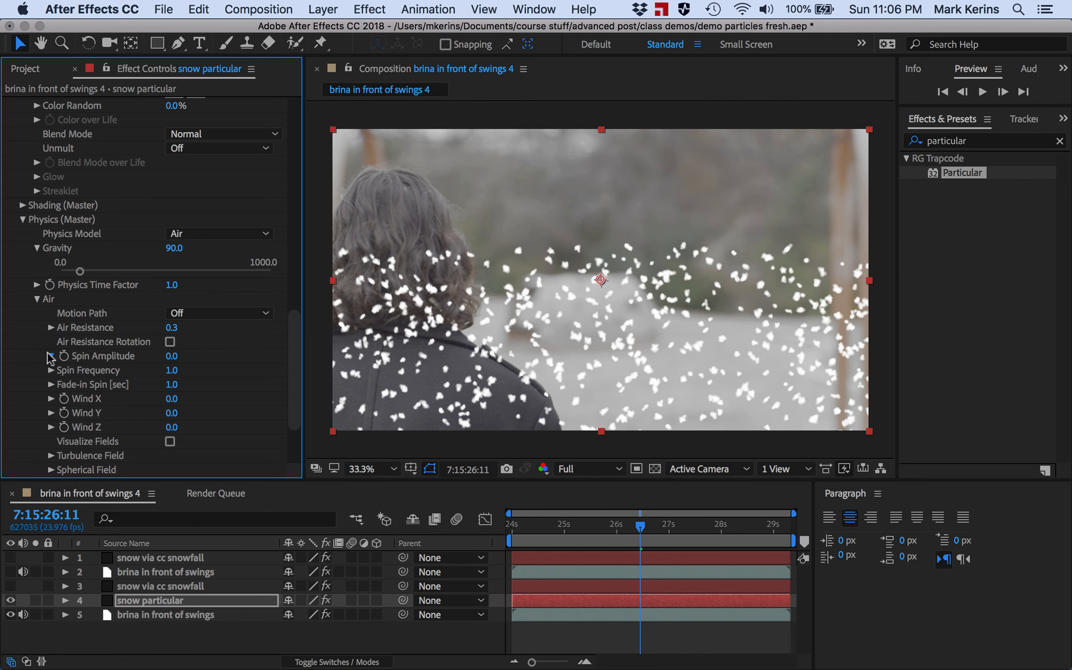
click(84, 380)
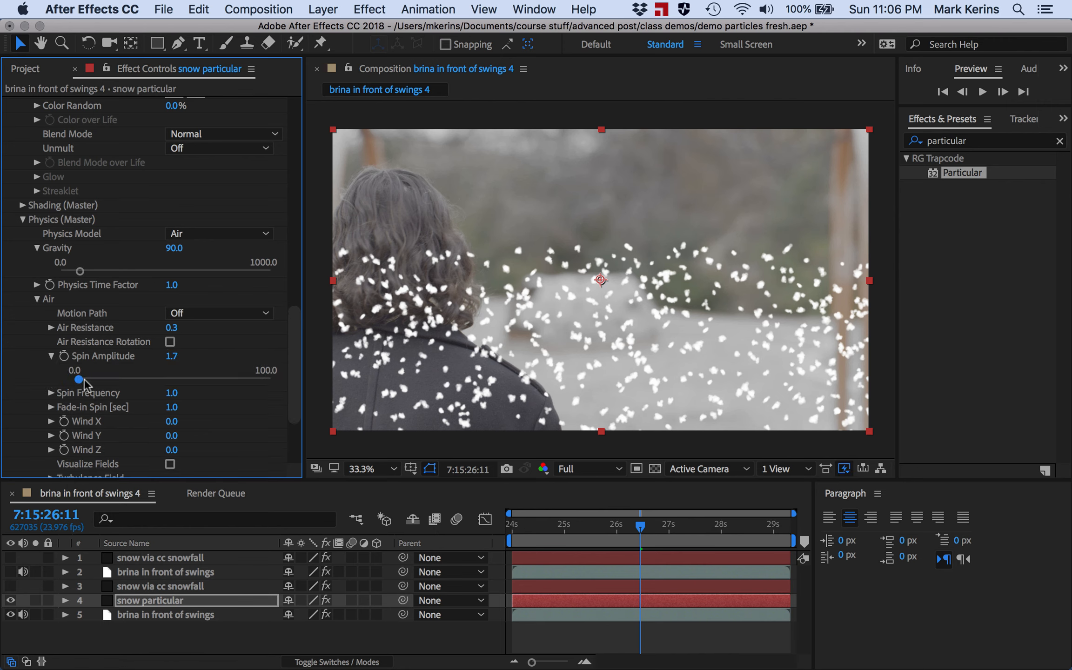
drag(84, 380, 79, 380)
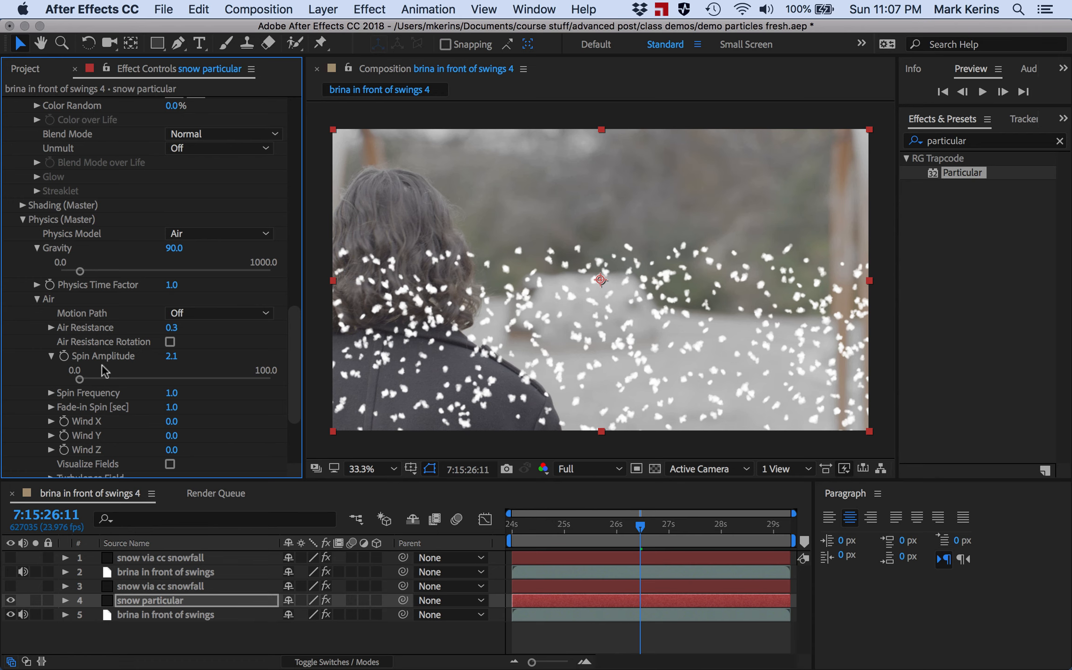
scroll(102, 365, up, 5)
scroll(102, 364, down, 9)
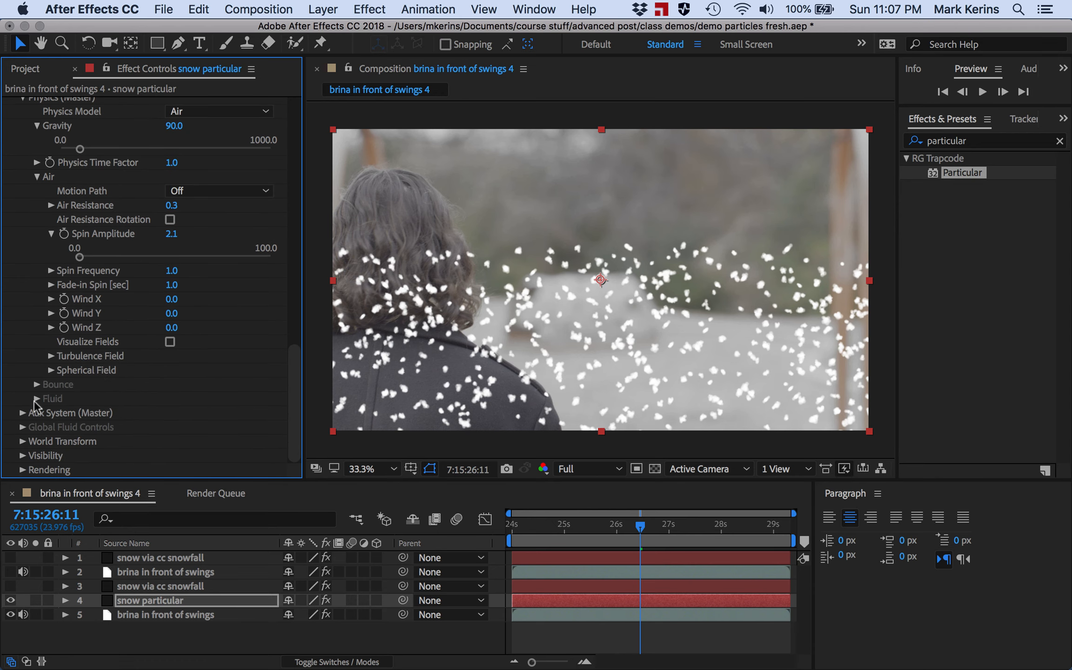
click(35, 176)
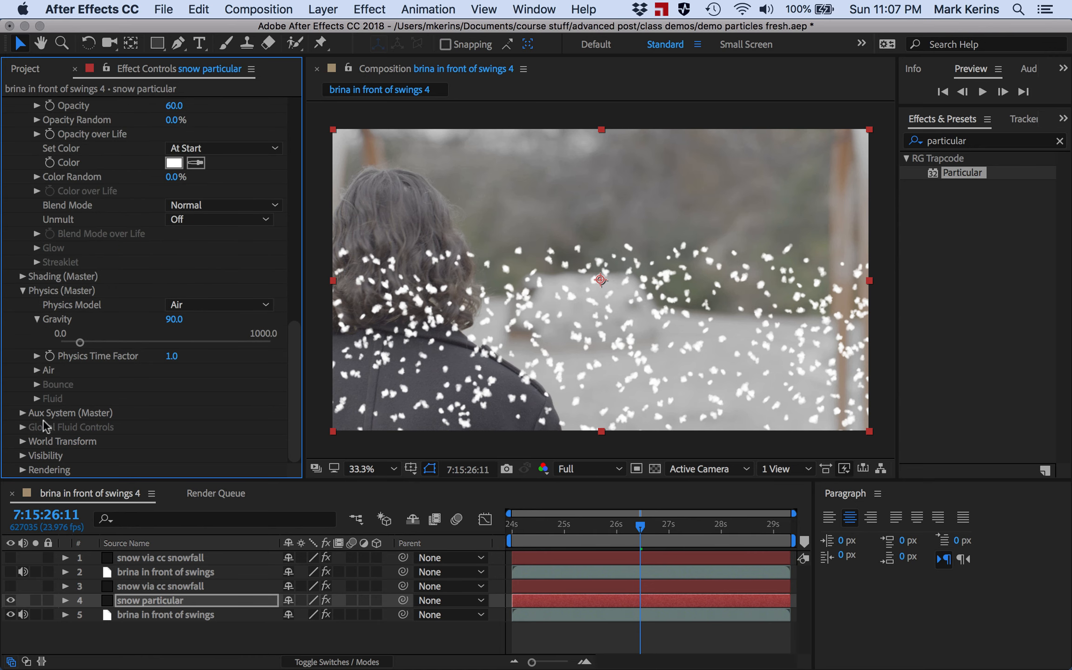
Try a particle Size of 3.
scroll(44, 423, up, 1)
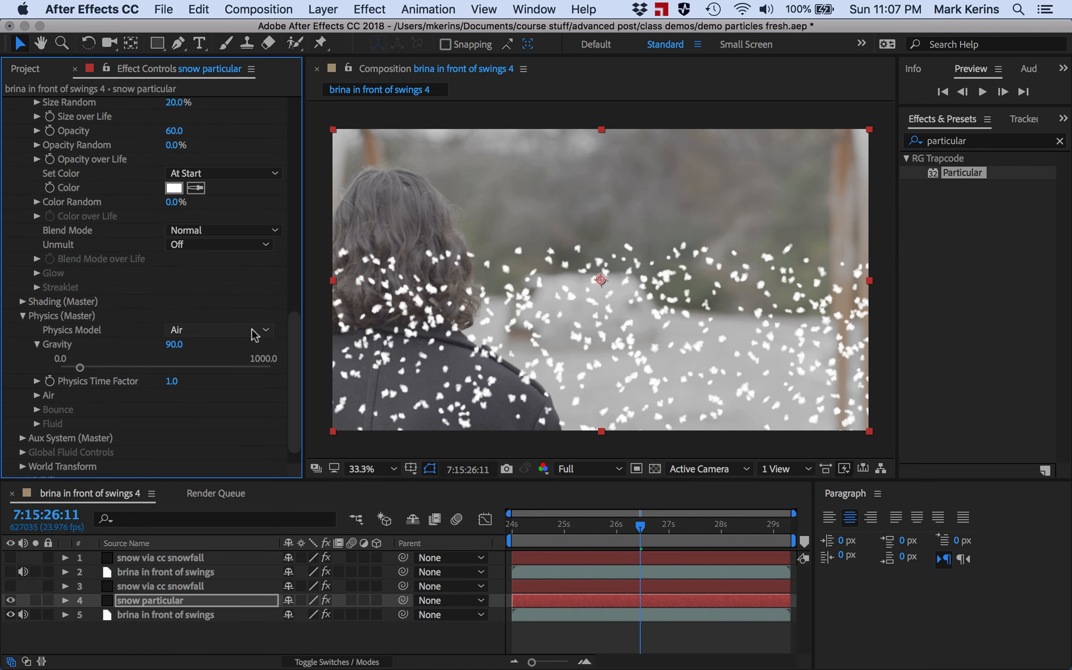
scroll(88, 285, up, 5)
scroll(88, 254, up, 2)
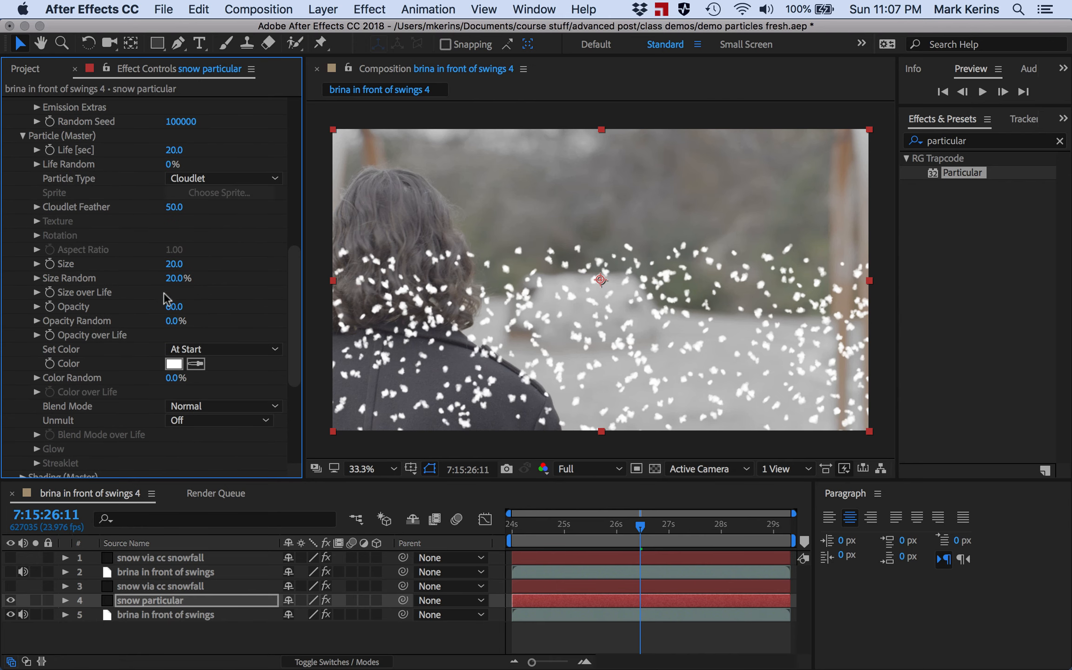
click(174, 264)
text(3)
key(Return)
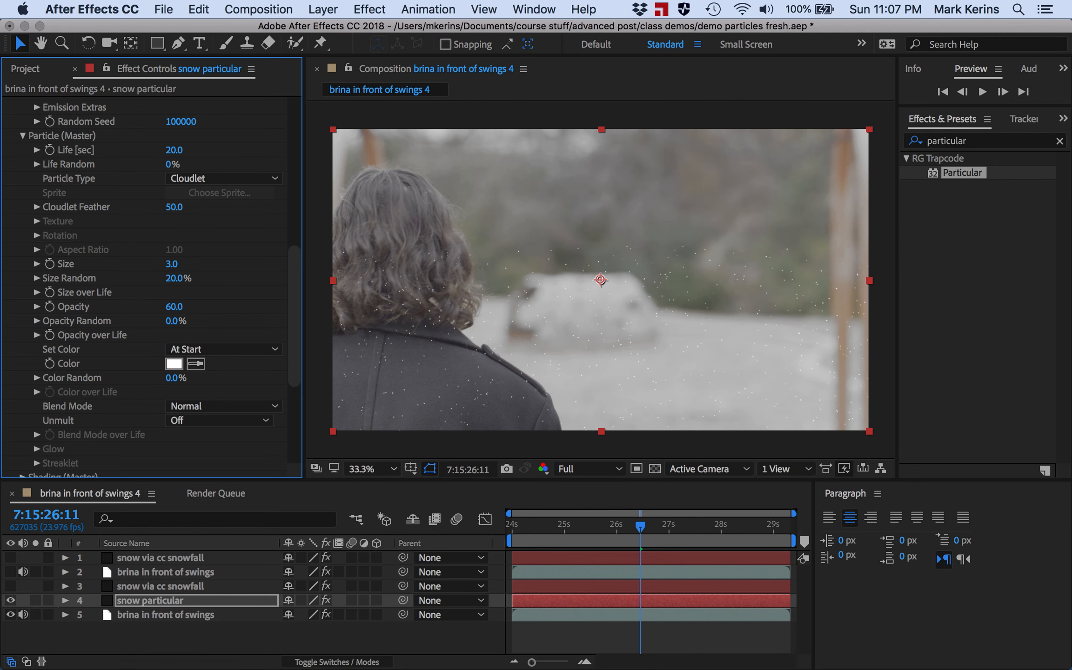
Set the particle Size to 6 and the Opacity to 40.
click(174, 264)
text(6)
key(Return)
scroll(237, 312, up, 5)
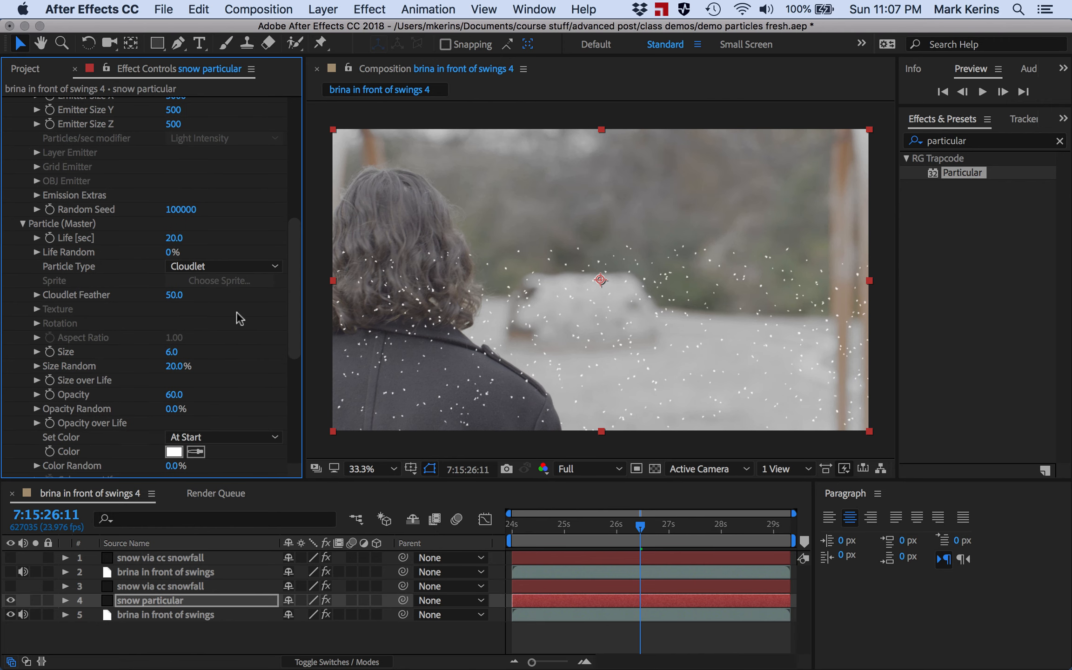
click(175, 395)
text(40)
key(Return)
Raise the emitter above the frame by setting its Y position to -100, and move the current time to 7:15:27:04.
scroll(257, 281, up, 3)
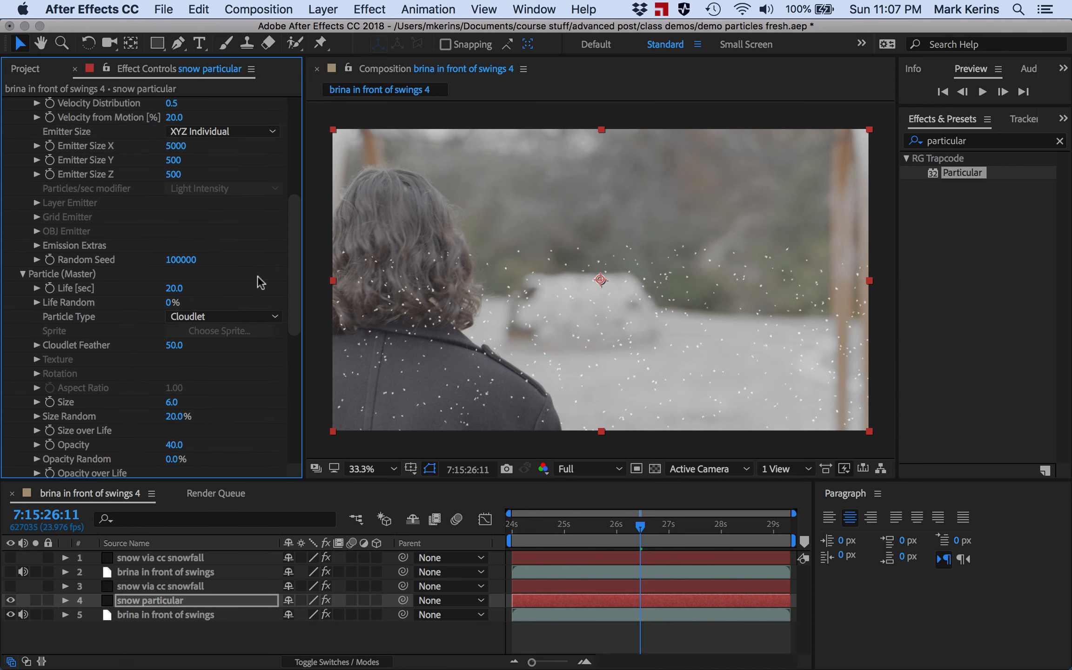
scroll(257, 282, up, 15)
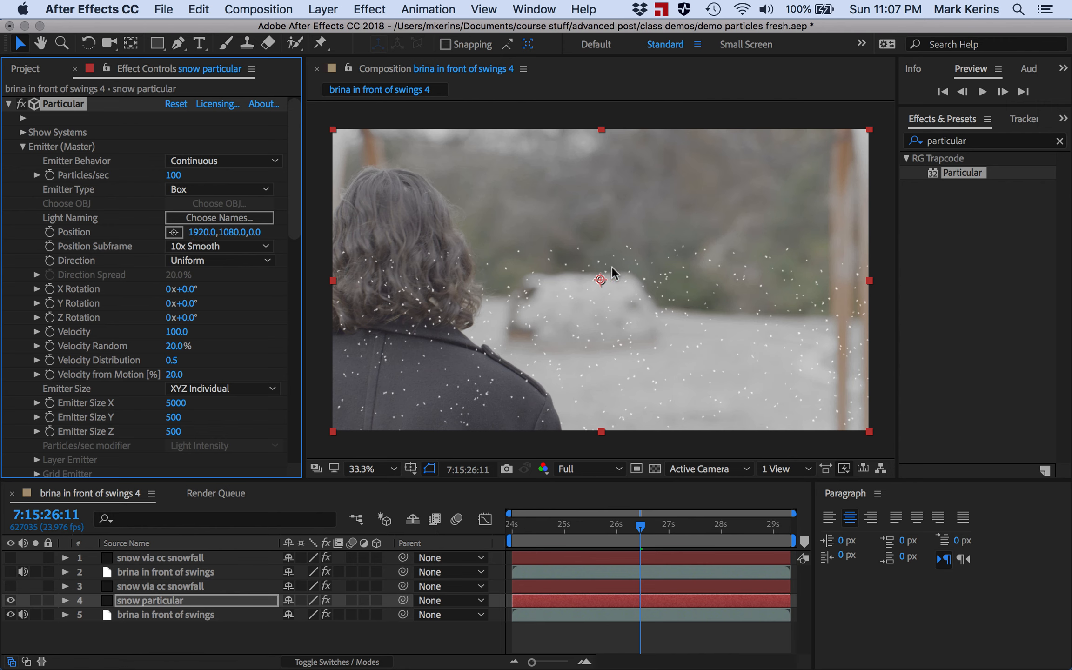
click(235, 233)
text(-100)
key(Return)
drag(641, 527, 676, 531)
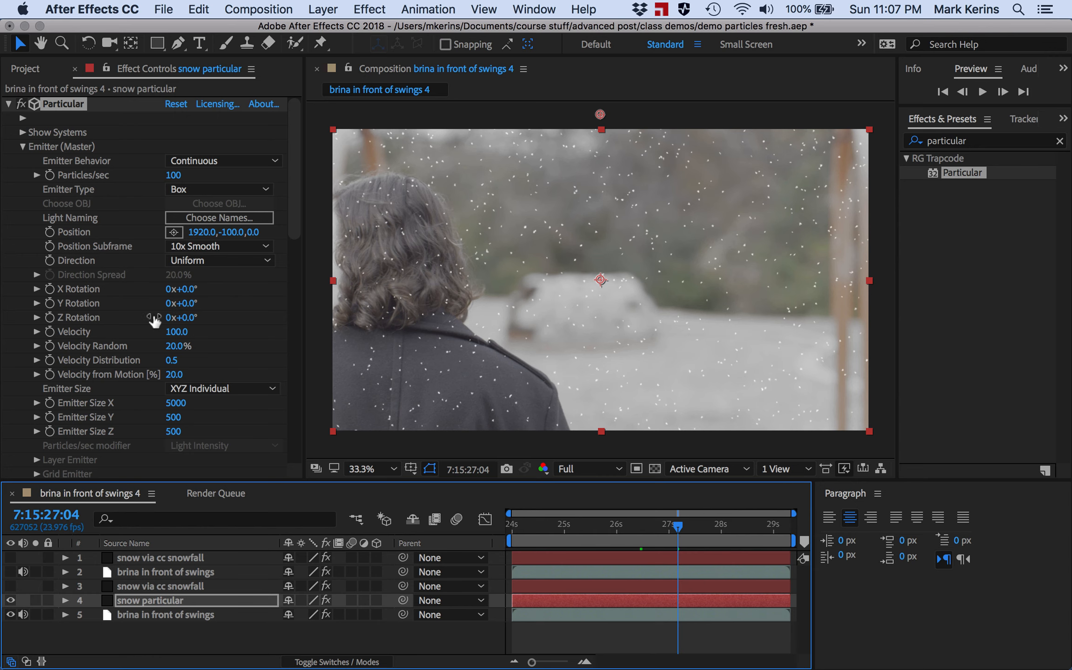
Set Emitter Size Z to 7000.
scroll(241, 314, down, 5)
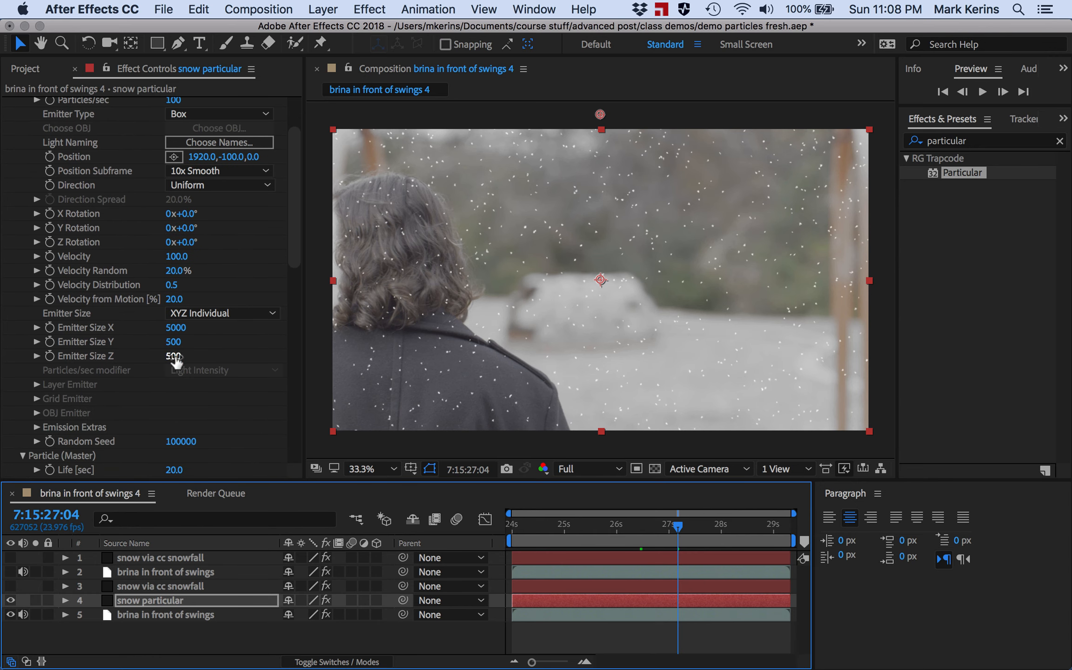
drag(175, 358, 220, 354)
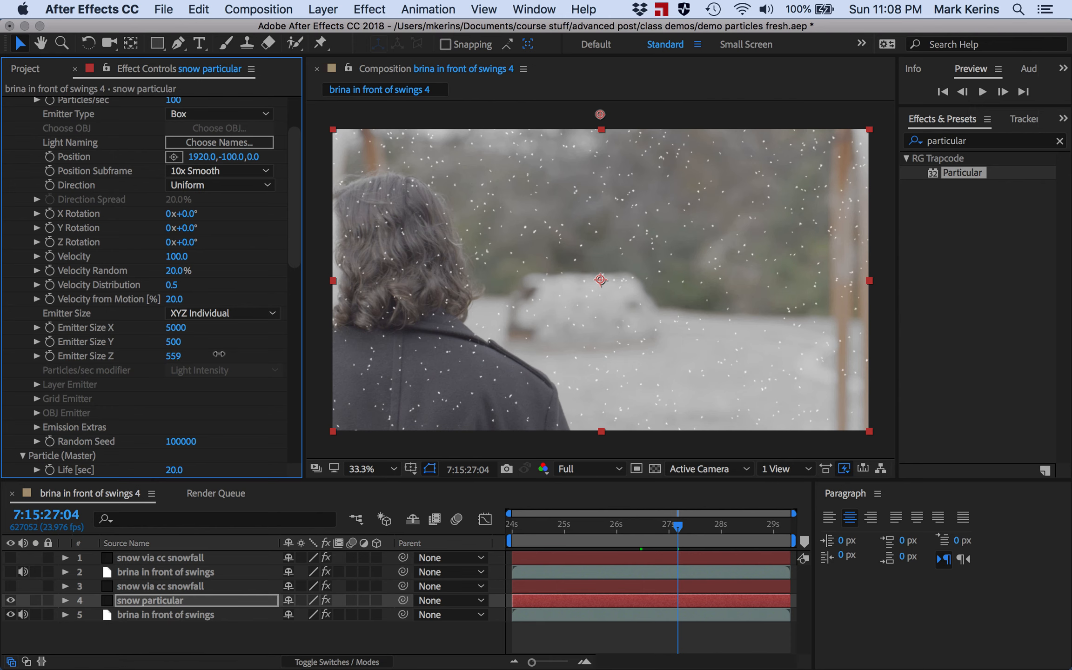
click(177, 357)
text(7000)
key(Return)
Try an emission rate of 300 Particles/sec.
scroll(225, 254, up, 4)
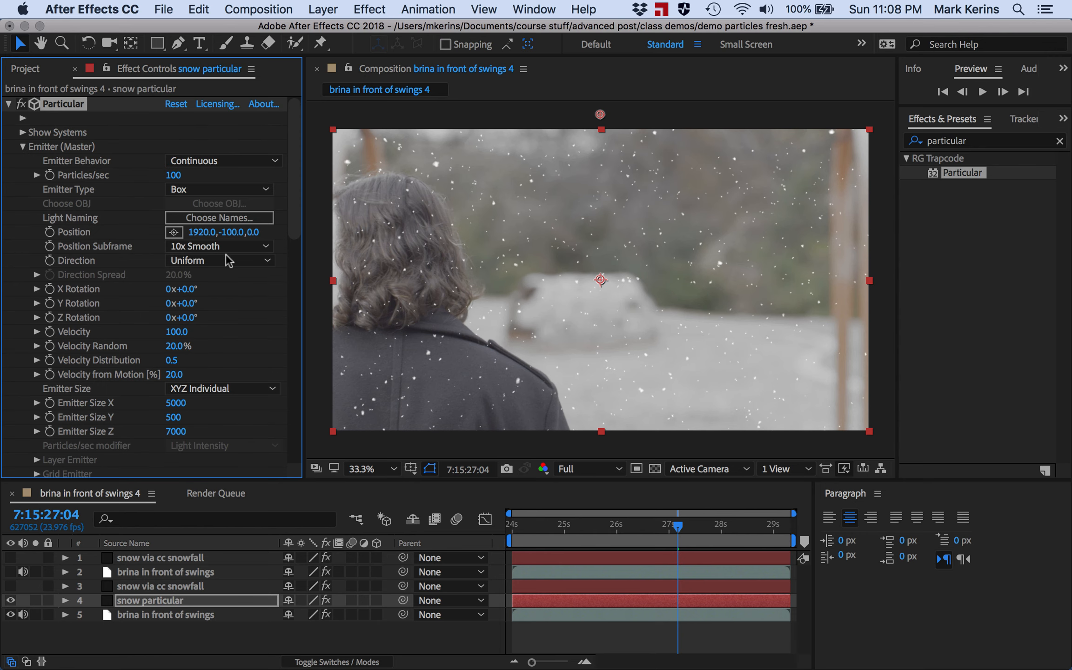
click(174, 173)
text(300)
key(Return)
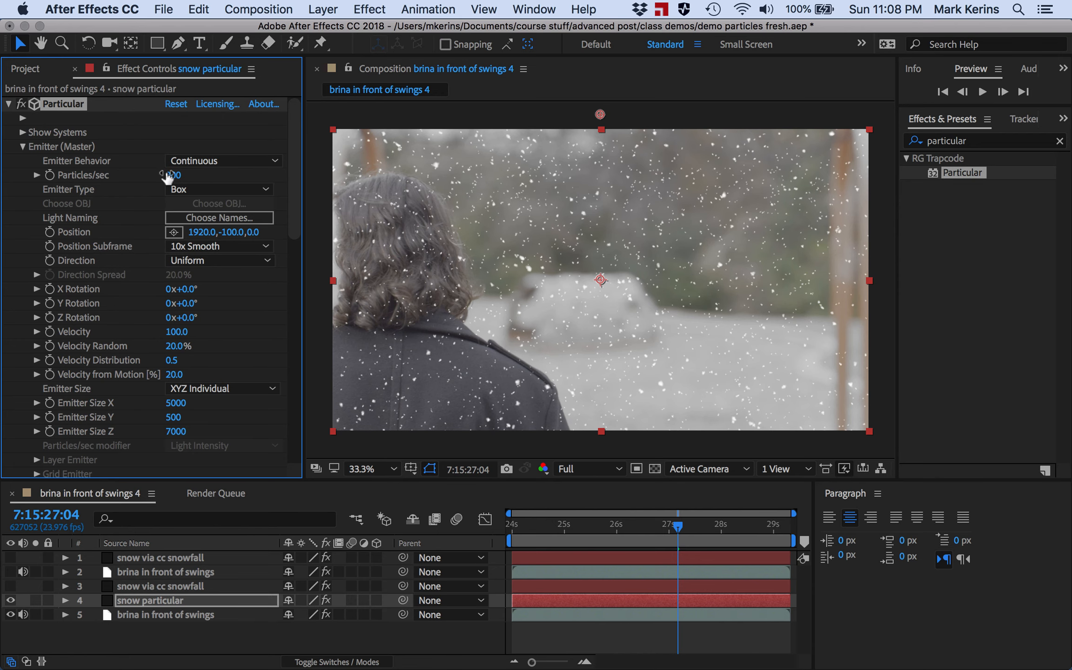
Set the emitter's Particles/sec to 180.
click(170, 175)
text(180)
key(Return)
Change the snow particles' color from white to a light warm gray with RGB 173, 172, 165.
scroll(170, 328, down, 15)
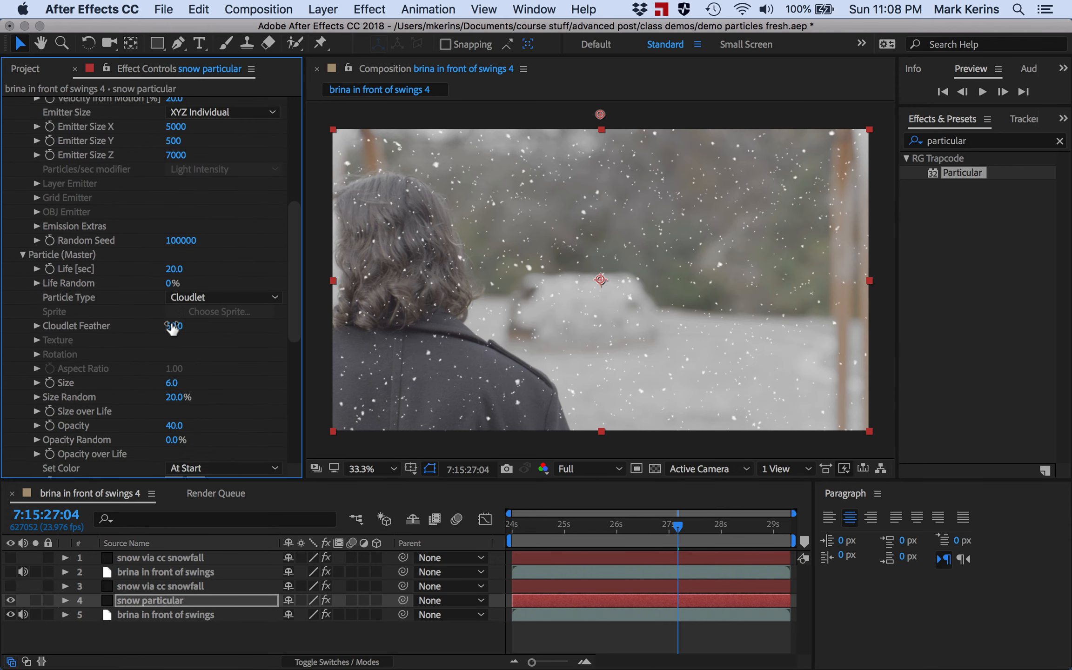
scroll(171, 328, down, 1)
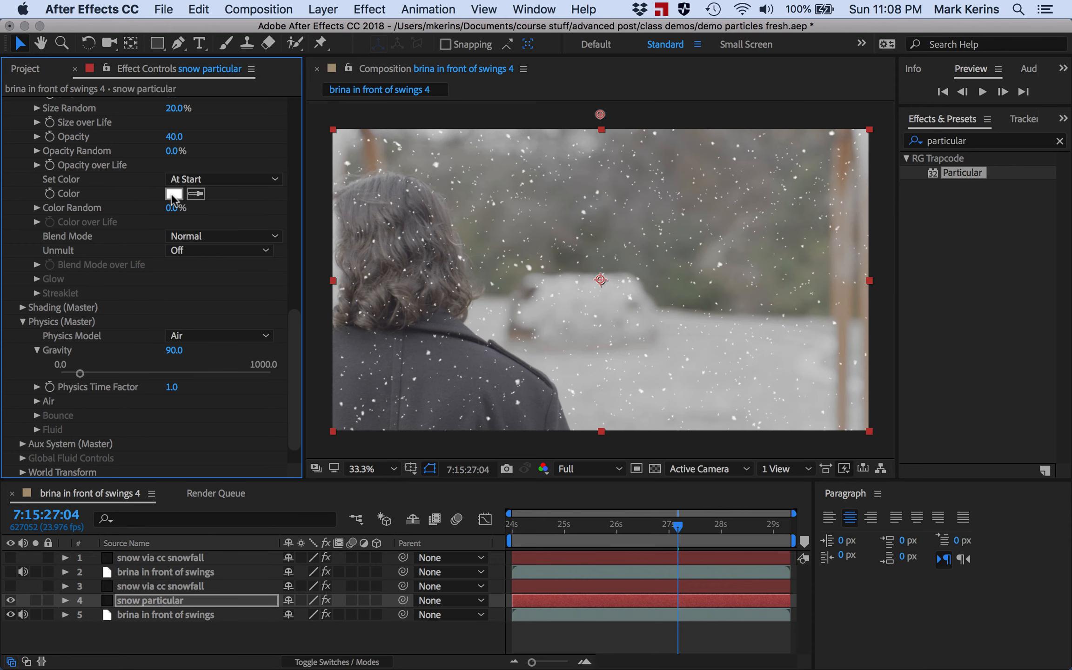
click(173, 194)
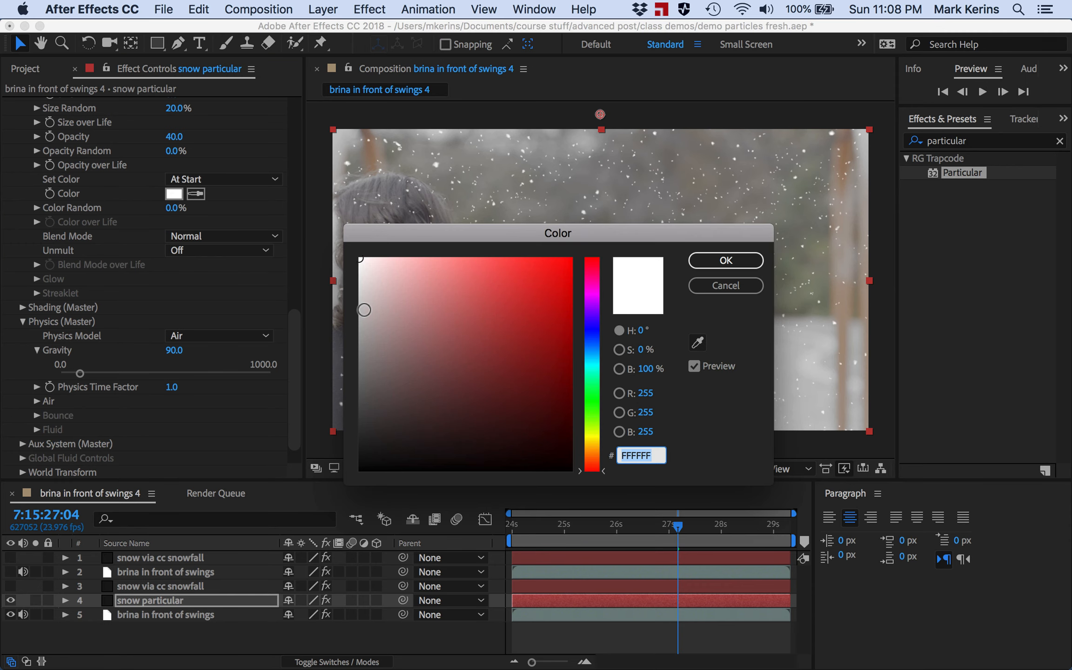
click(363, 318)
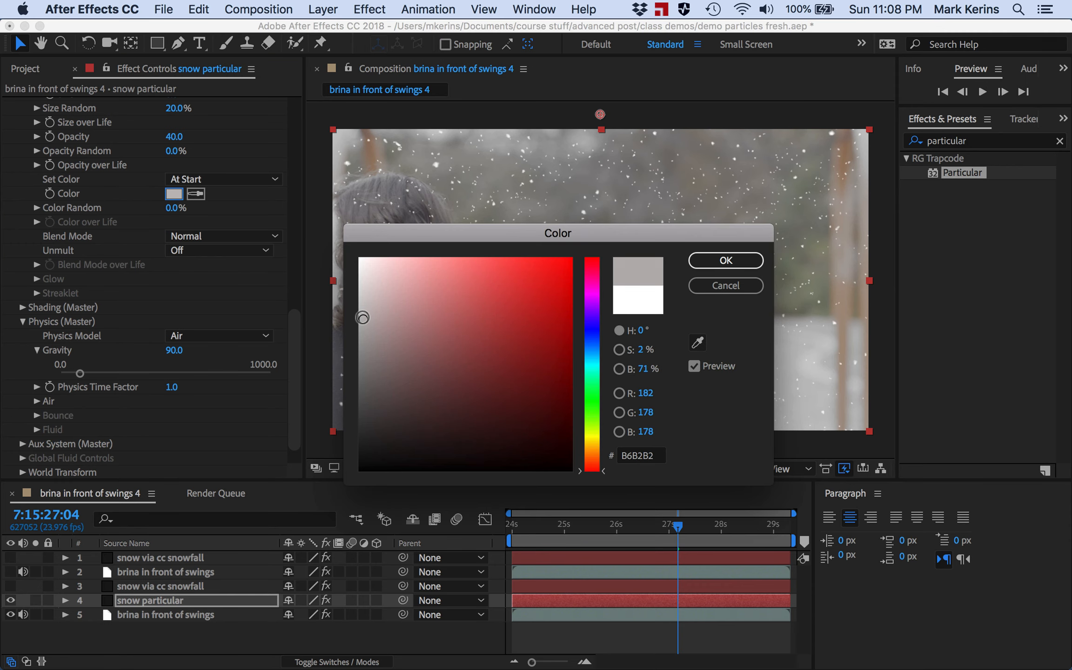
click(590, 432)
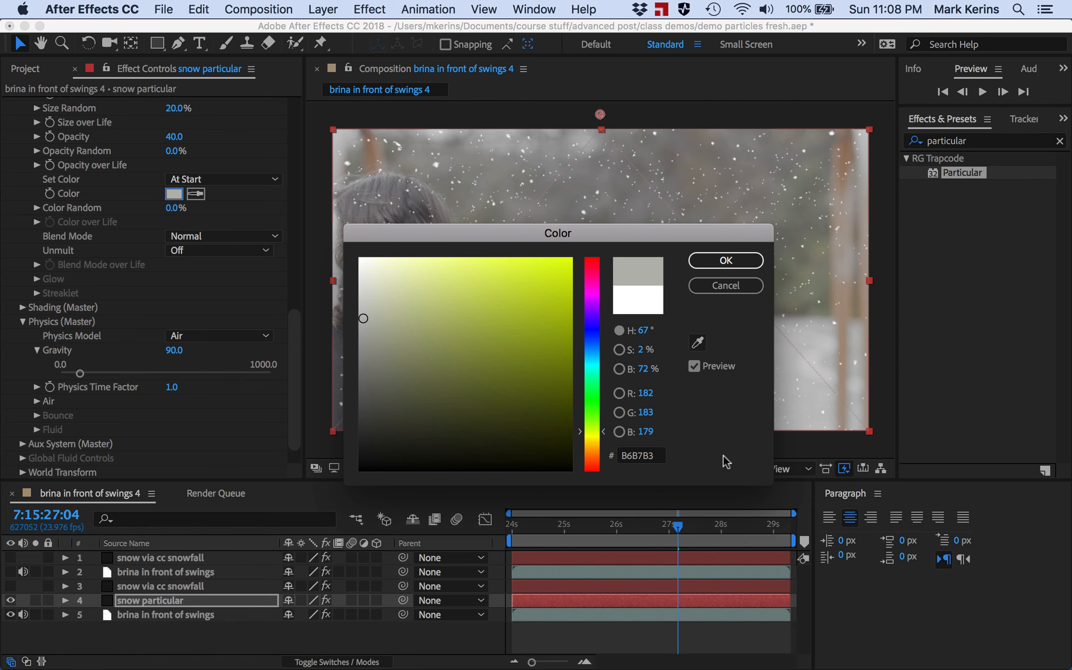
click(590, 436)
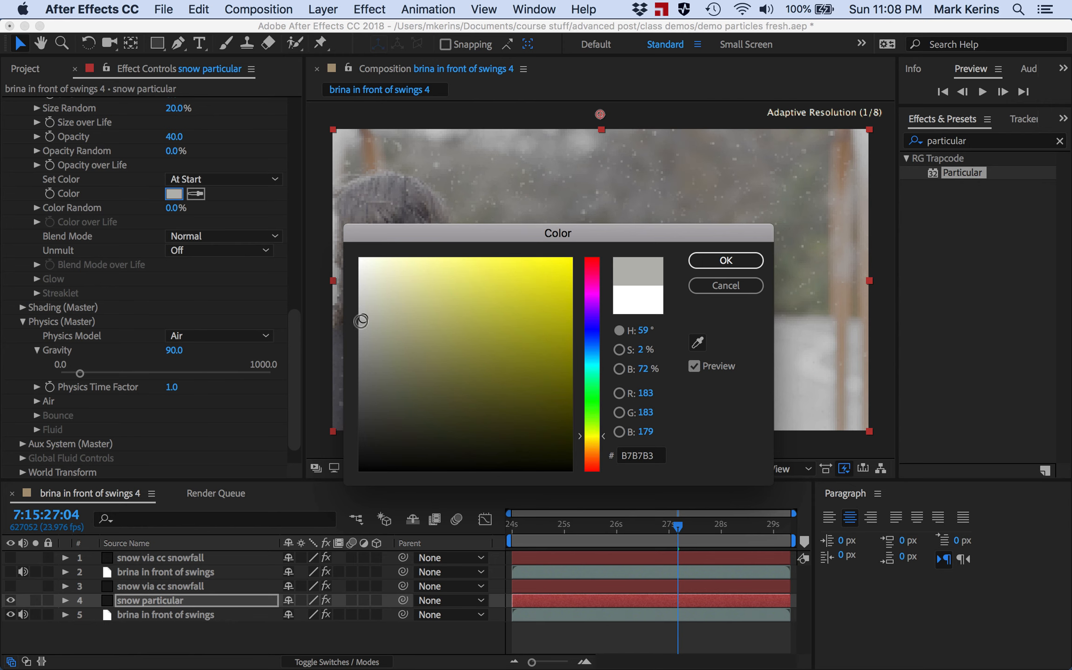
drag(361, 320, 368, 327)
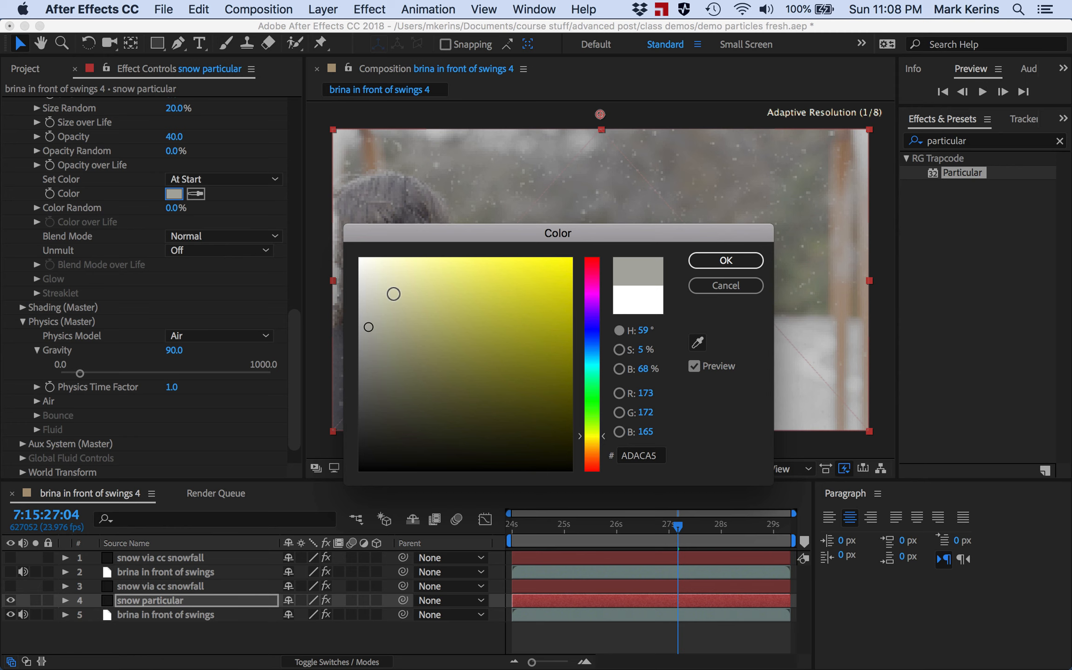
click(721, 261)
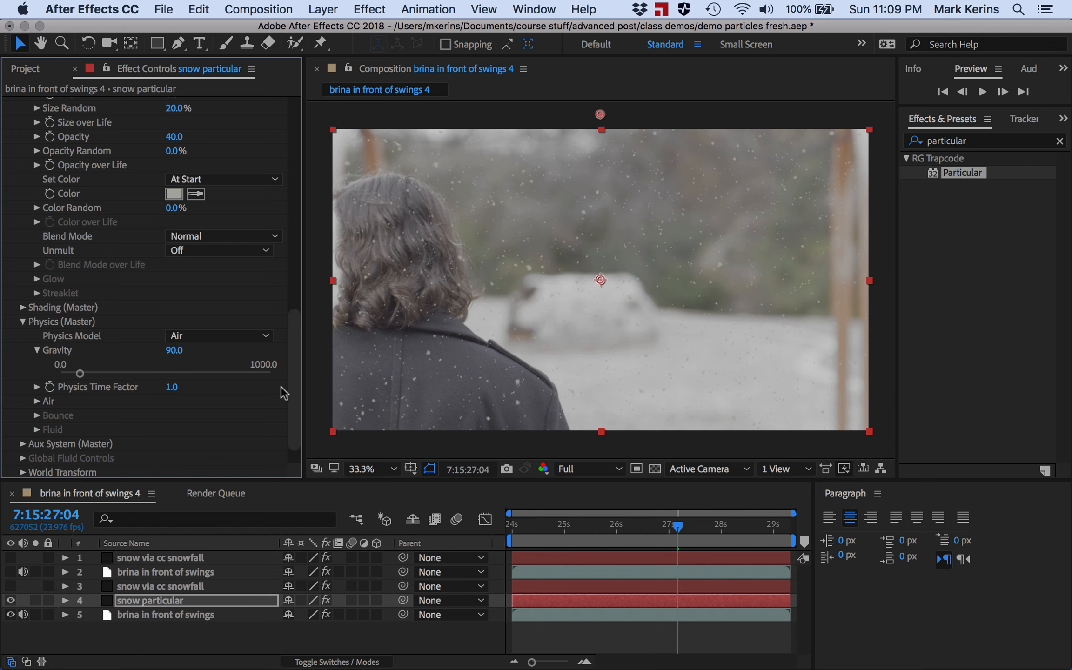
Turn on the visibility of the upper "brina in front of swings" layer holding the cut-out foreground figure.
drag(297, 384, 307, 309)
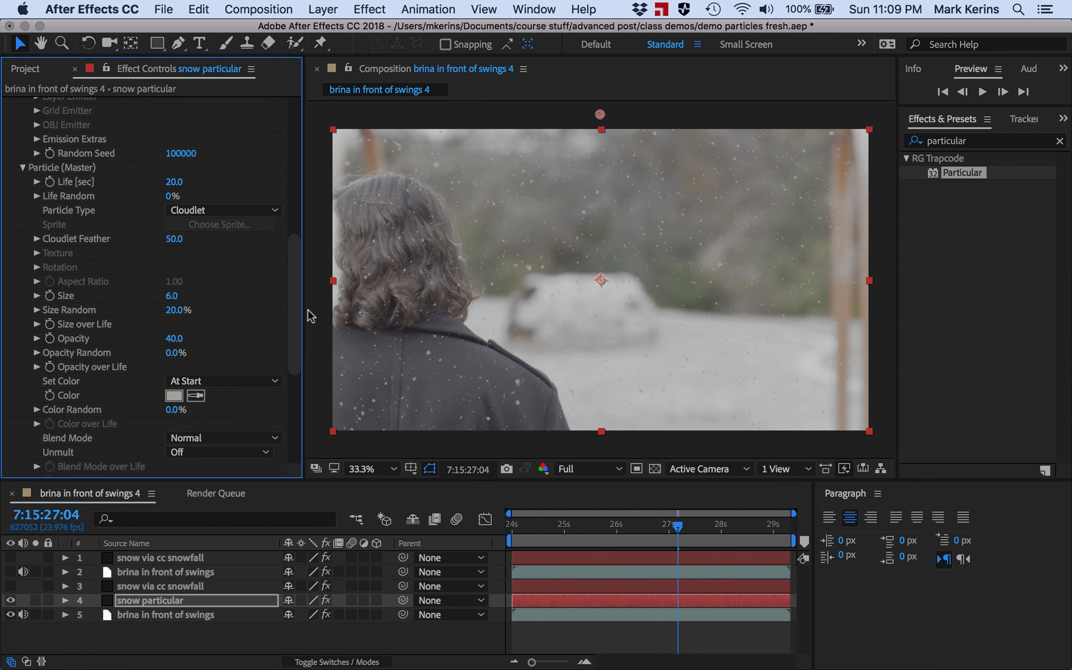
scroll(147, 269, up, 10)
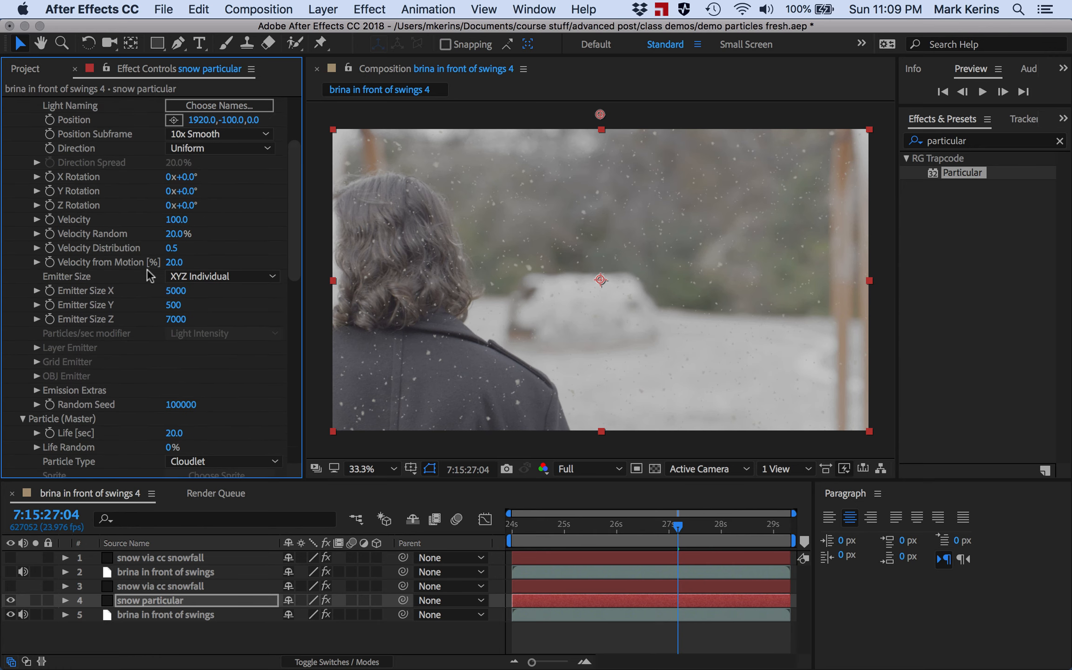
scroll(147, 274, up, 4)
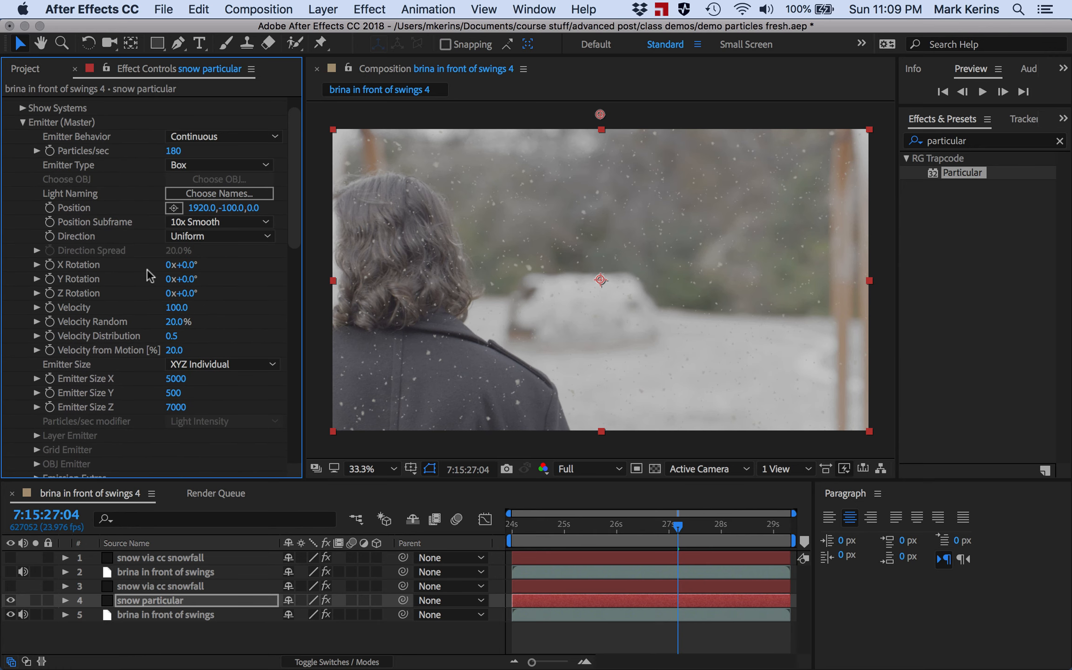
click(10, 572)
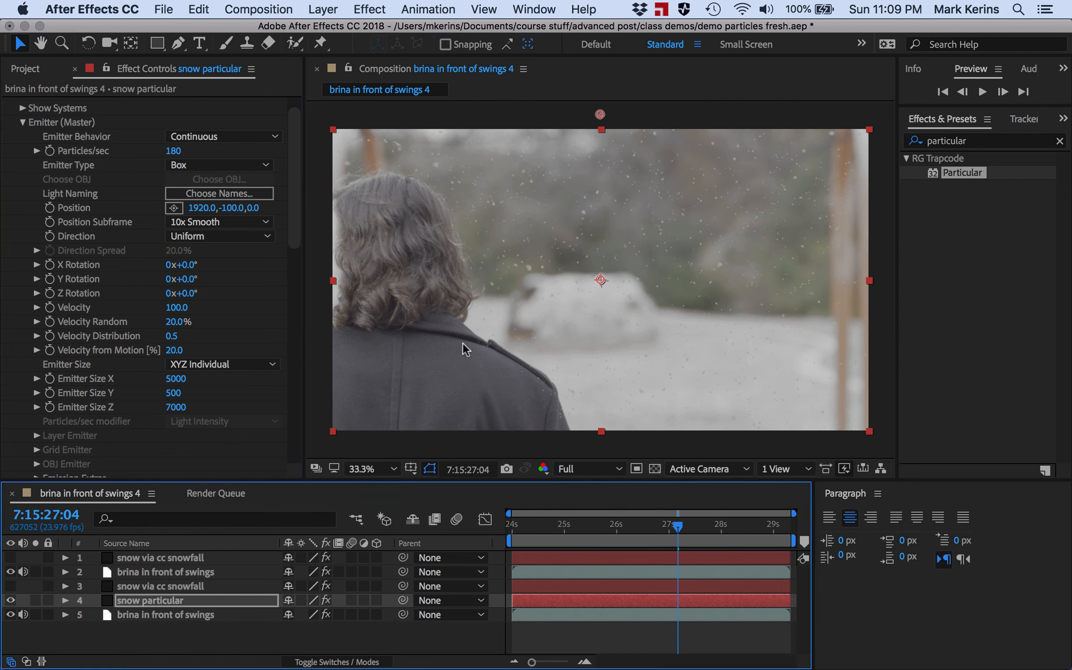
Duplicate the "snow particular" layer and place the copy directly above the cut-out "brina in front of swings" layer.
click(160, 601)
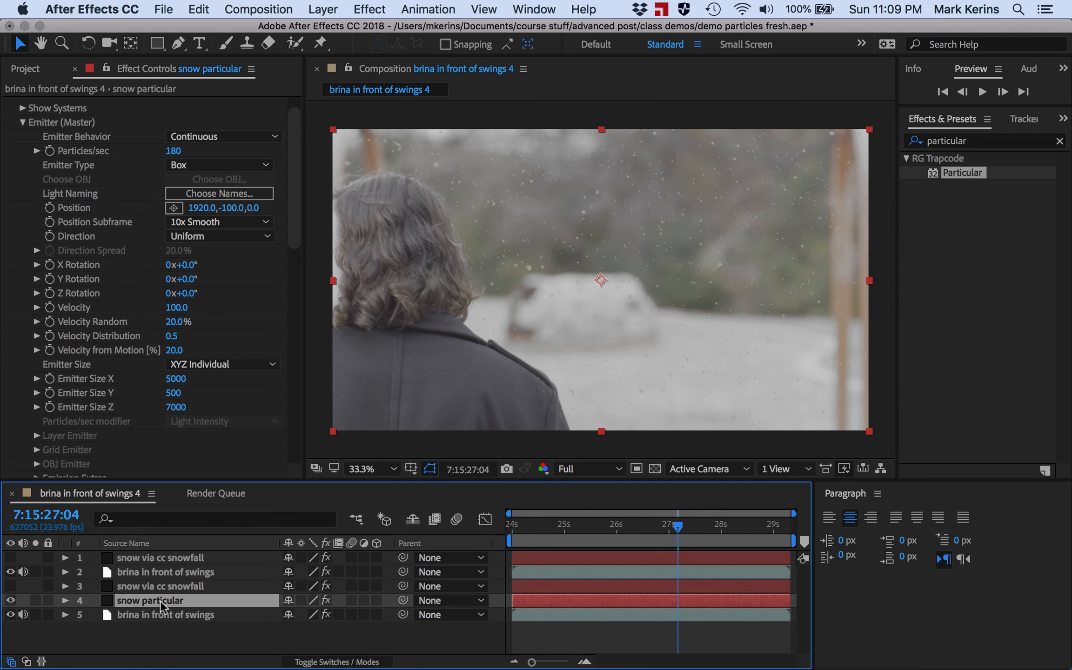
key(super+d)
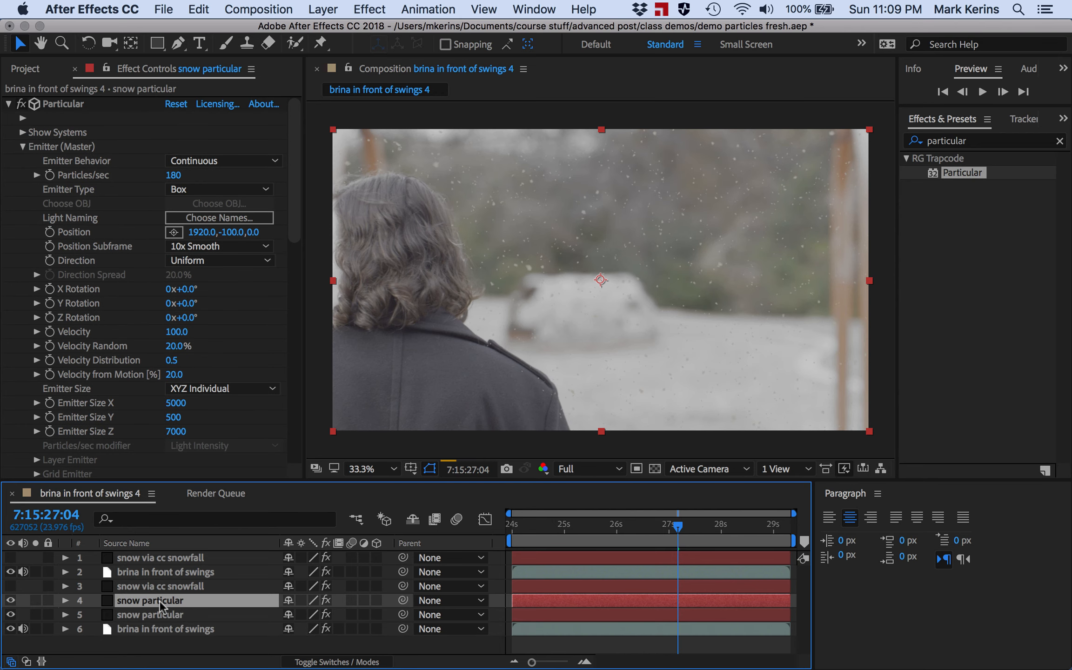
drag(160, 601, 161, 565)
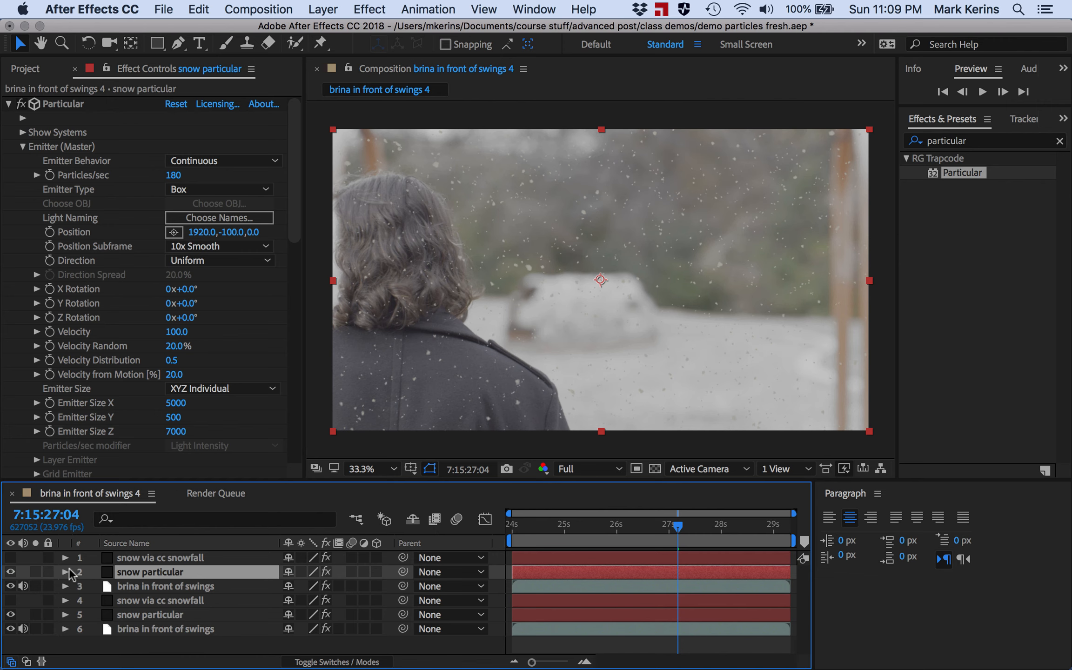
Hide the original "snow particular" and the background footage, and rename the duplicated snow layer "snow particular in front".
click(9, 613)
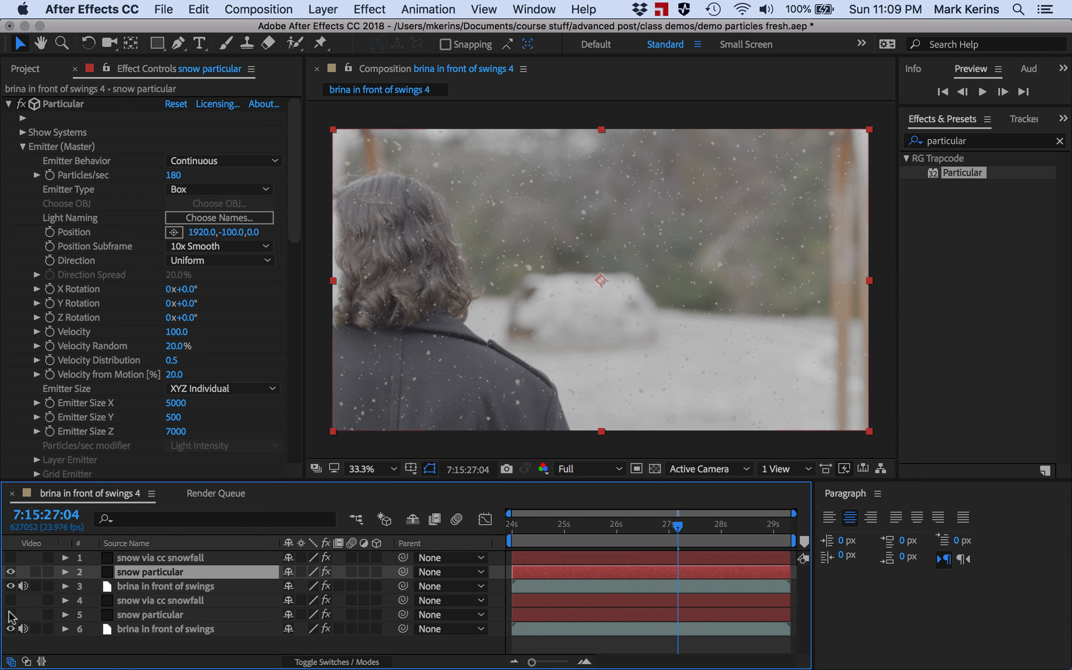
click(8, 629)
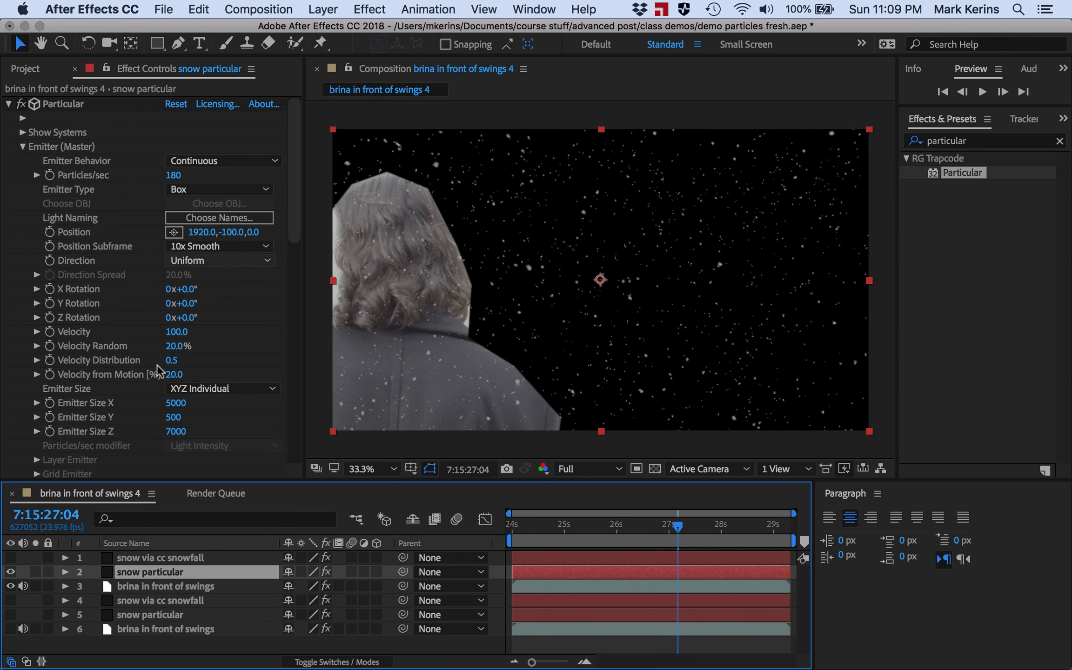
right_click(142, 573)
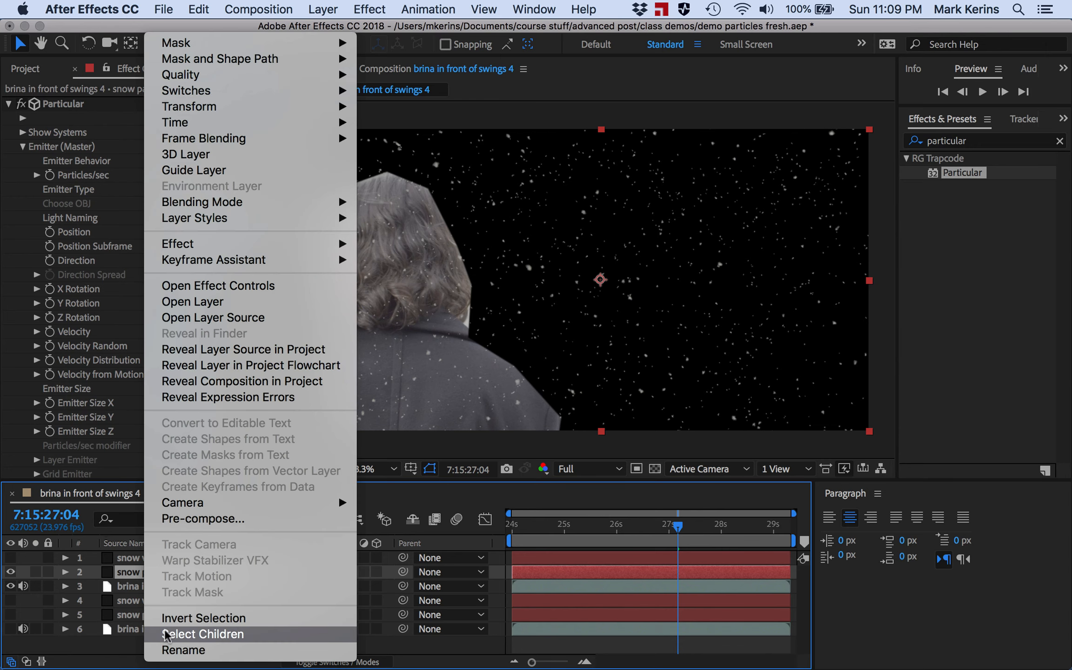
click(172, 647)
key(Right)
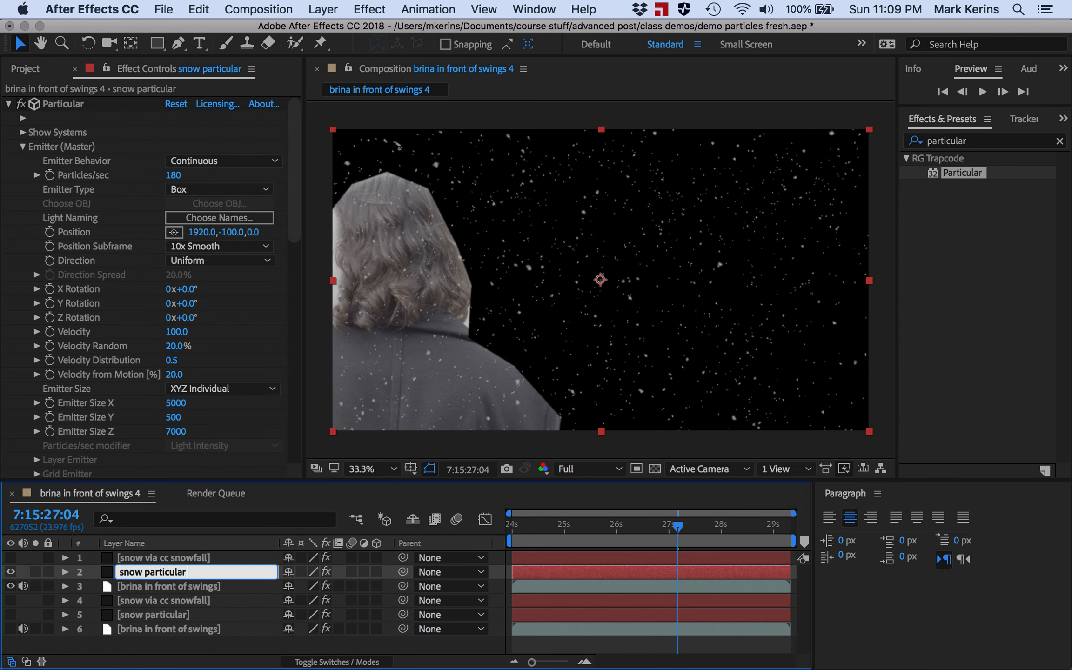
text(in for)
text(nt)
key(Return)
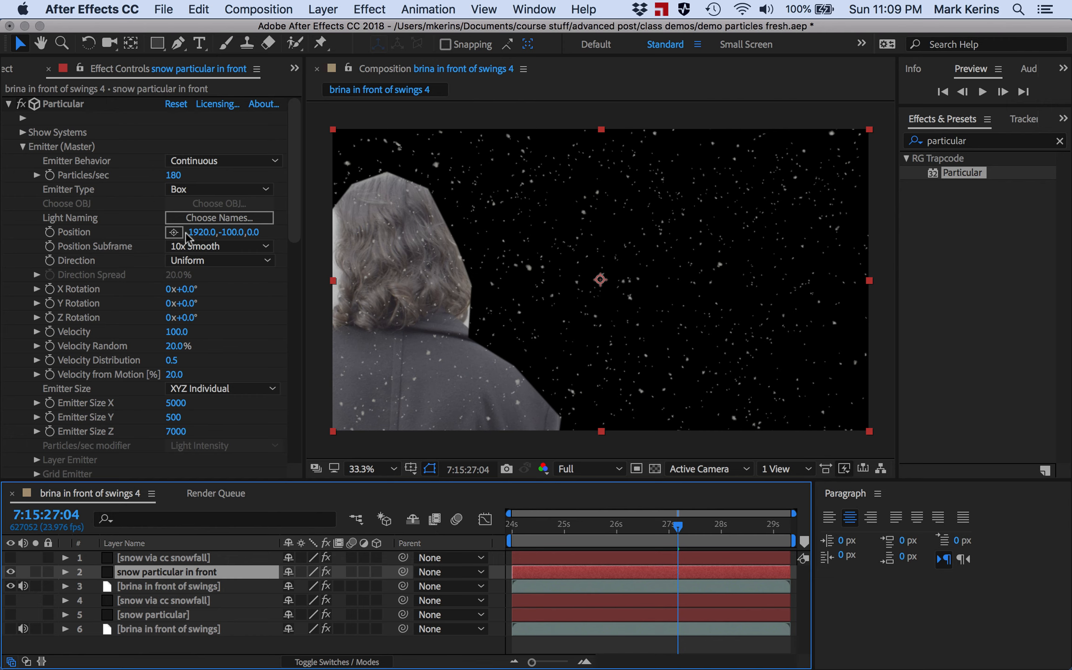
Set the front snow's Particles/sec to 80 and its Emitter Size Z to 1000.
click(173, 175)
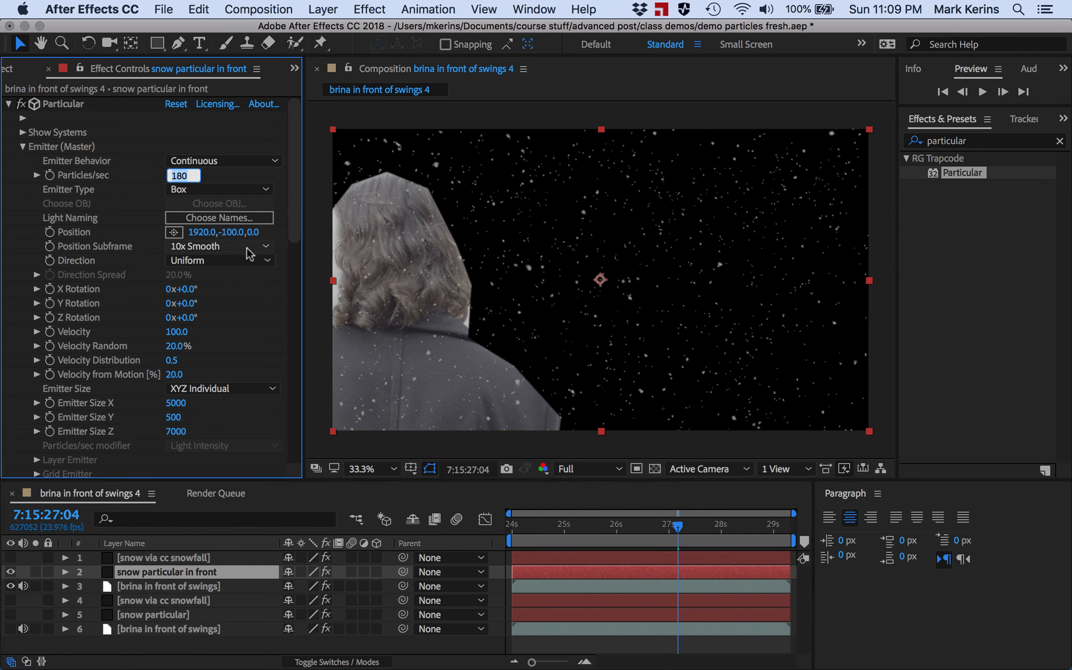
text(80)
key(Return)
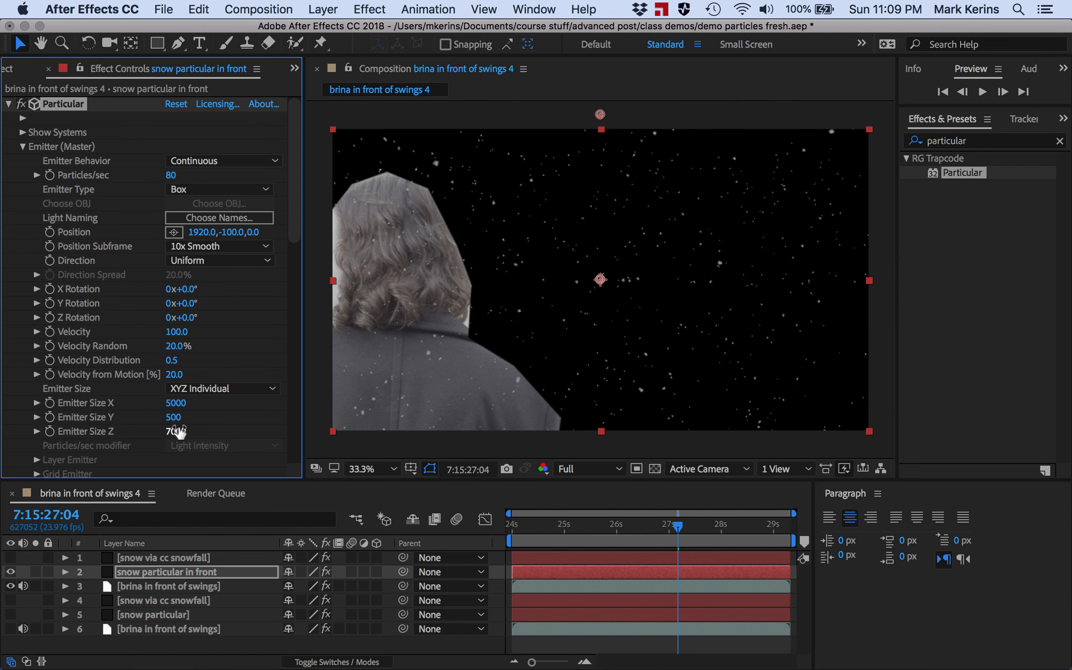
click(177, 431)
text(1000)
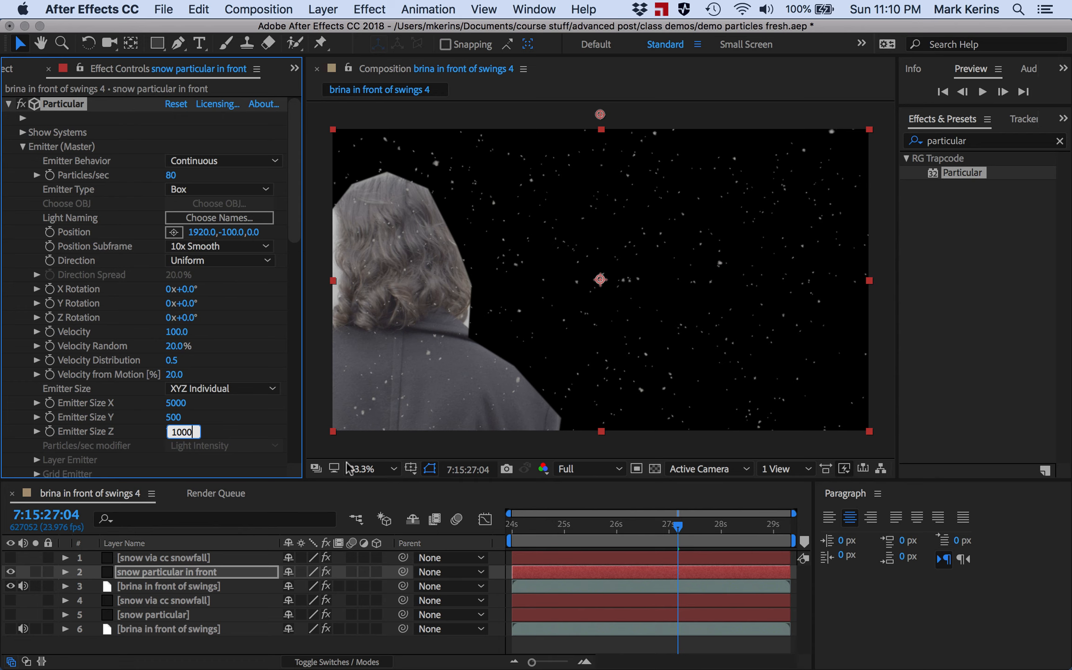
key(Return)
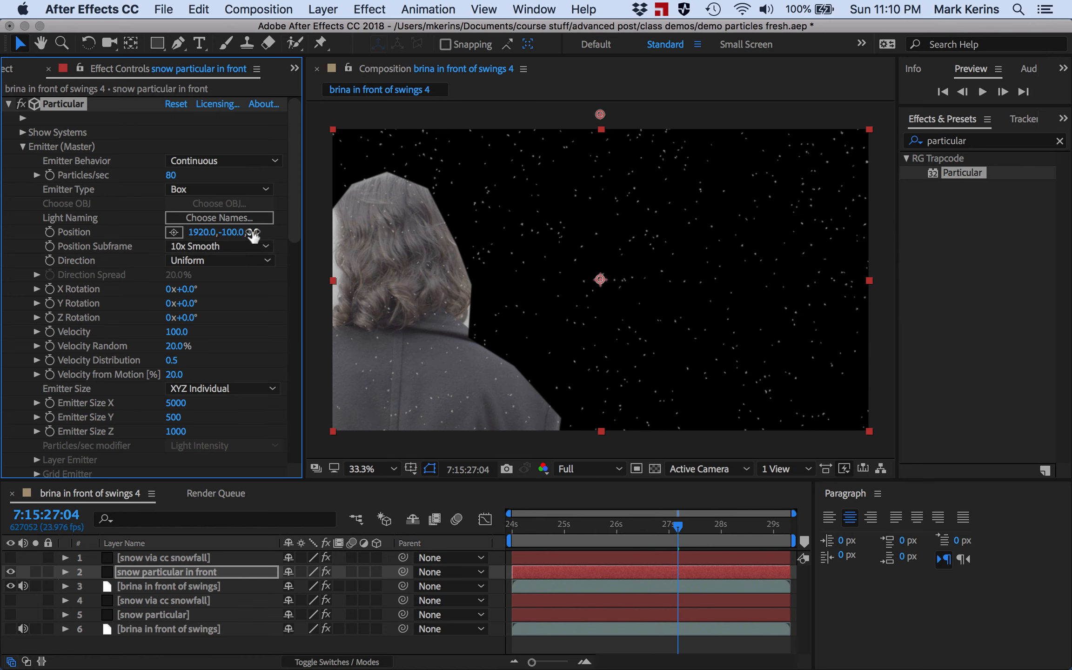
Try an emitter Z position of -200 for the front snow.
drag(252, 232, 369, 237)
click(255, 232)
text(-2)
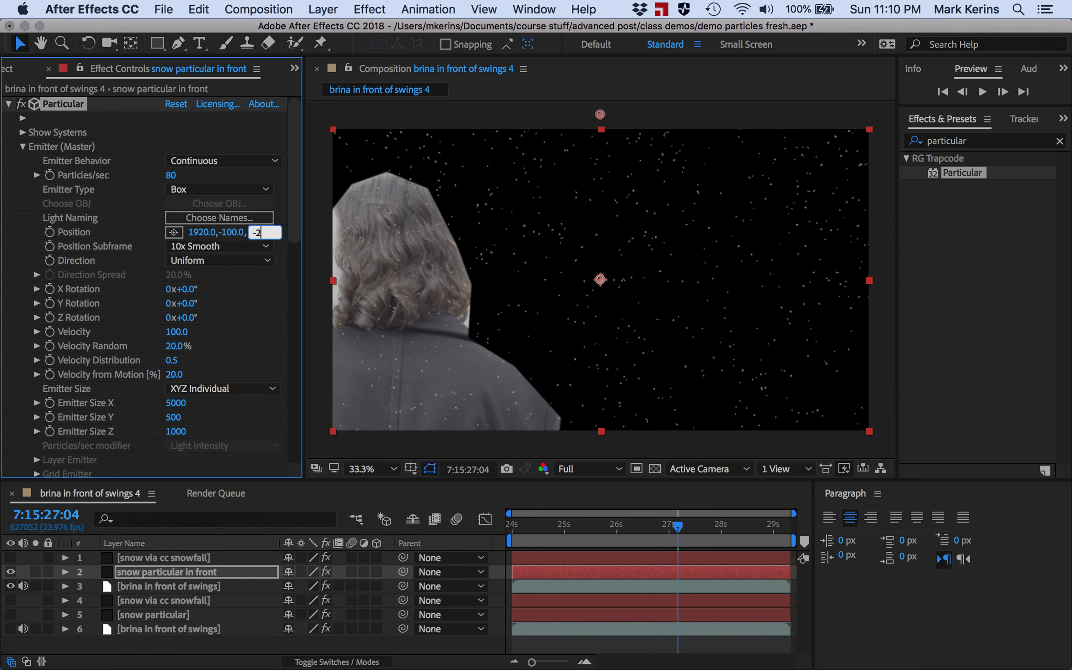
text(00)
key(Return)
Set the front snow's emitter Z position to -500, and show the original snow and background footage layers again.
click(257, 232)
text(-500)
key(Return)
drag(10, 613, 10, 629)
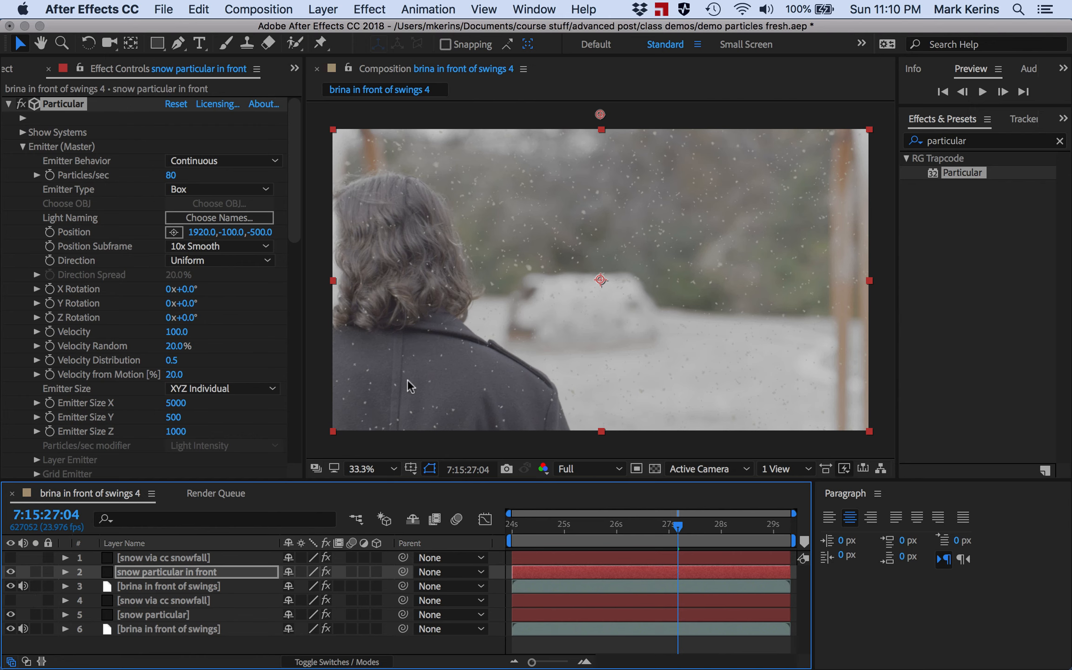
Set the front snow's particle Size to 8 and check the snowfall at 7:15:26:12 and 7:15:27:03.
scroll(140, 353, down, 15)
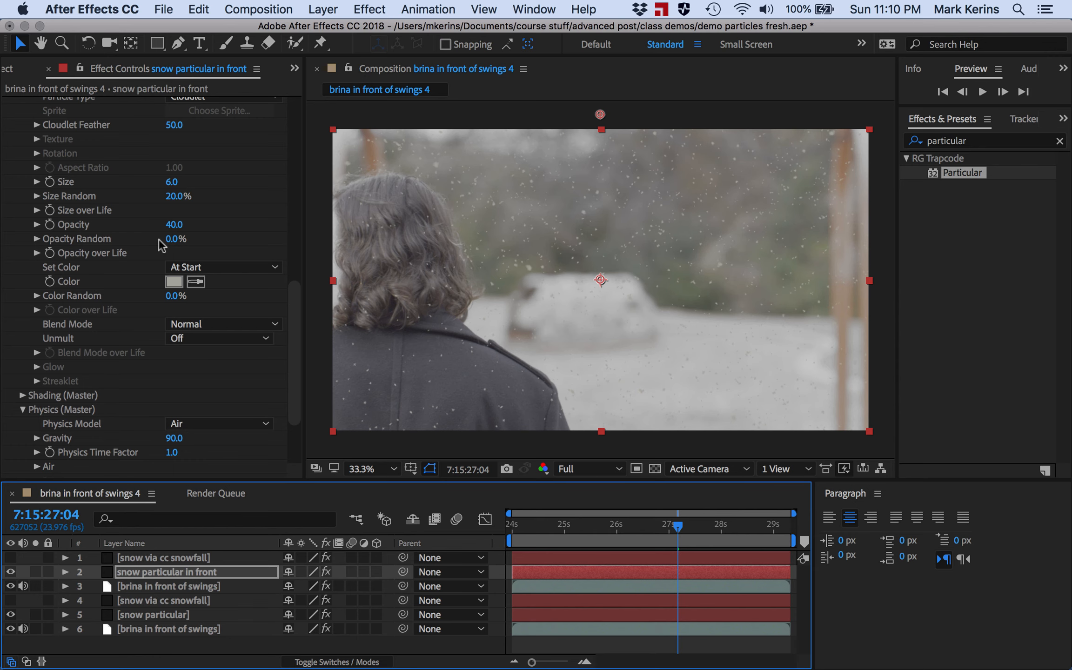
scroll(160, 245, up, 3)
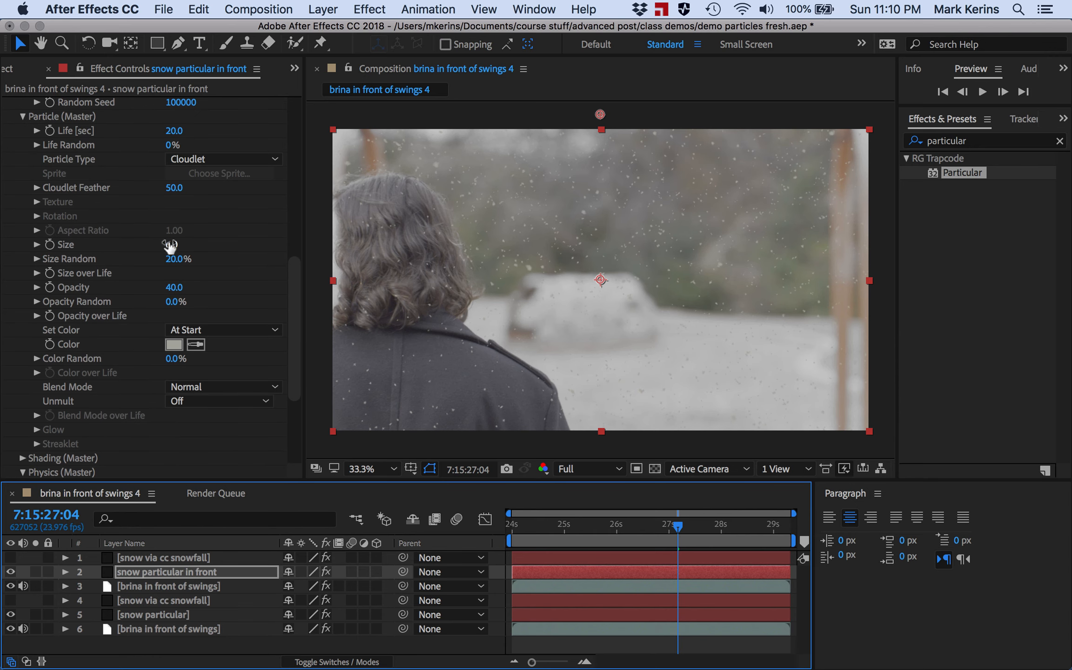
click(170, 245)
text(8)
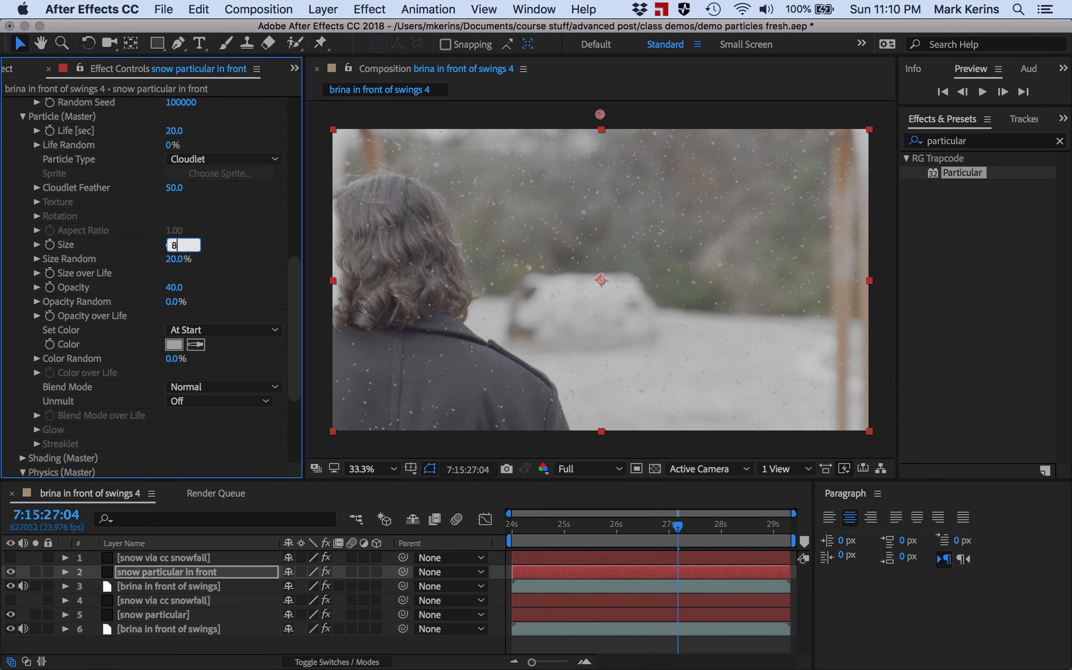
key(Return)
click(642, 527)
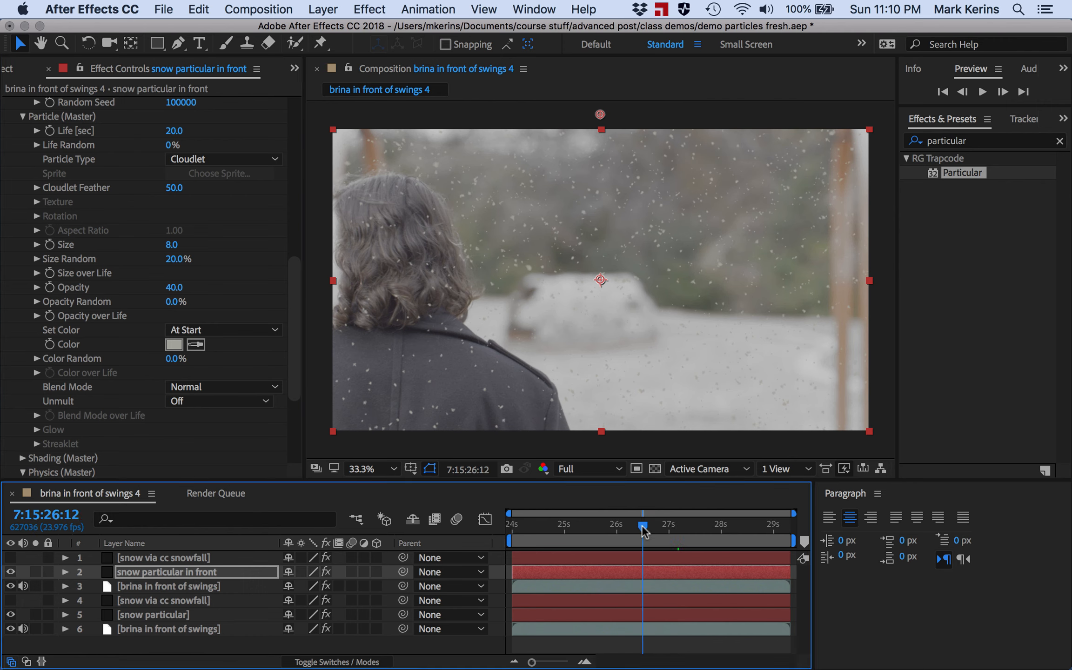
drag(643, 526, 675, 527)
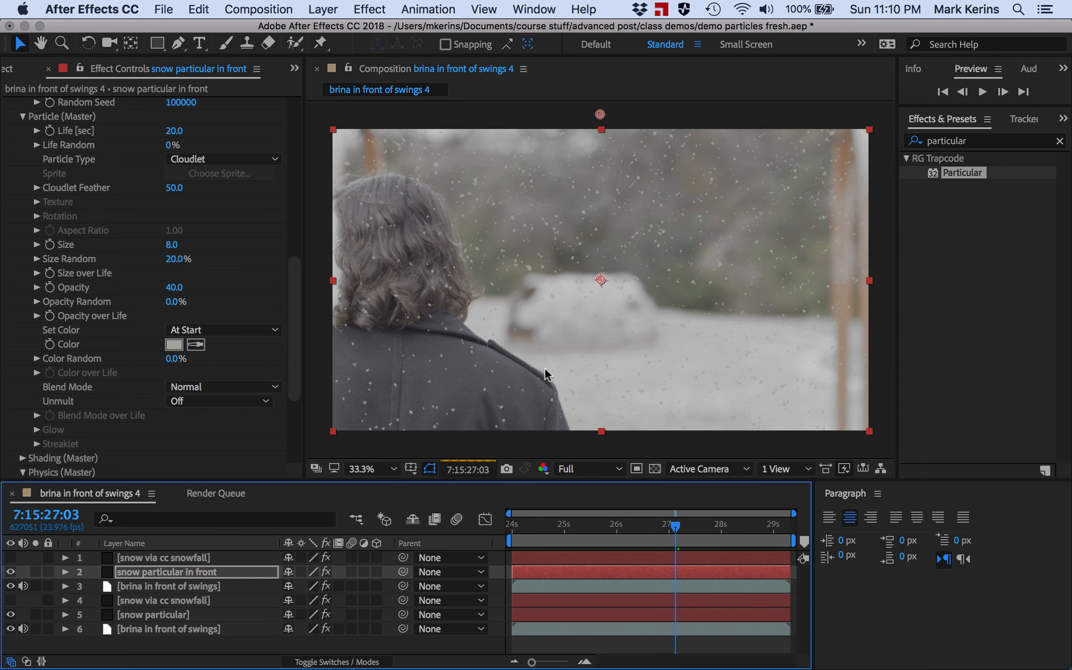
Add the composition to the render queue with the DNx36 1080/23.976 output module.
click(251, 8)
click(282, 148)
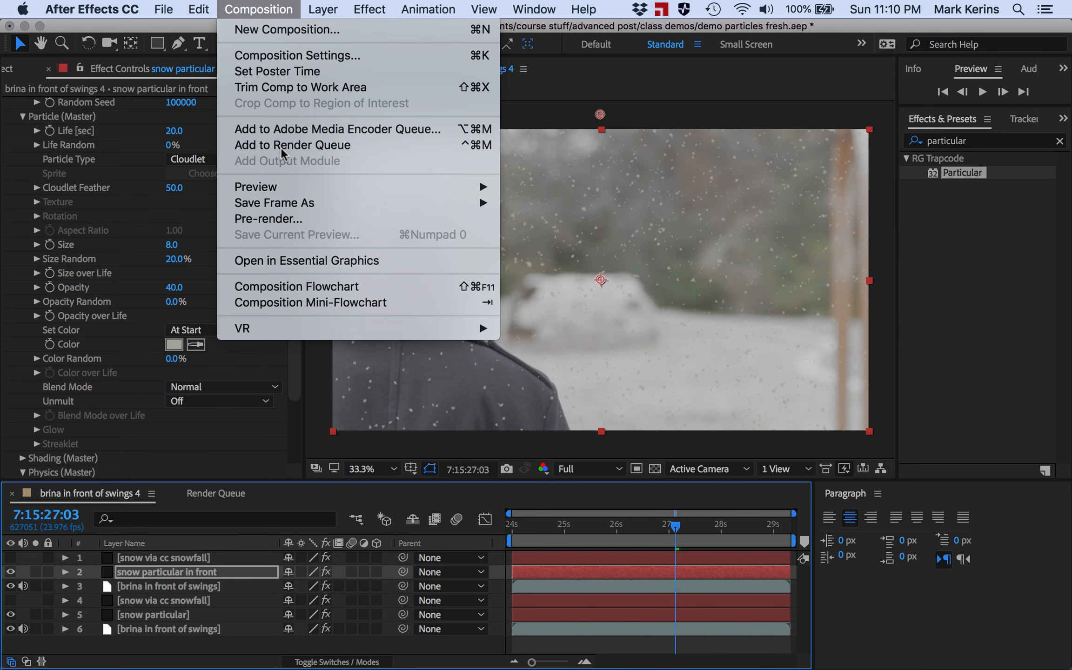
scroll(178, 656, down, 2)
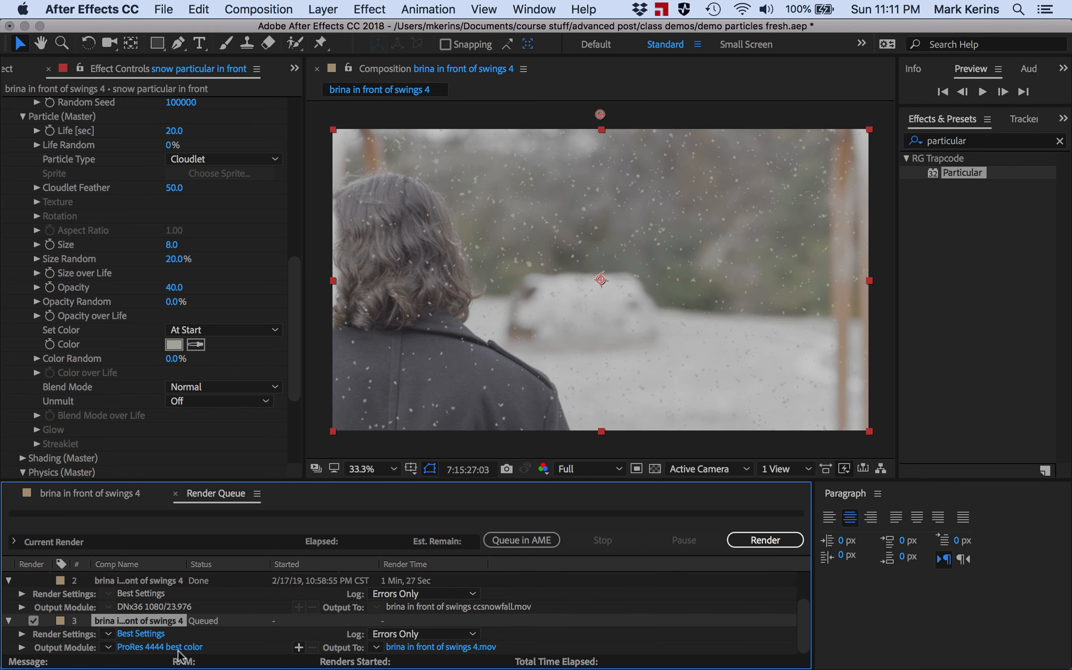
click(108, 647)
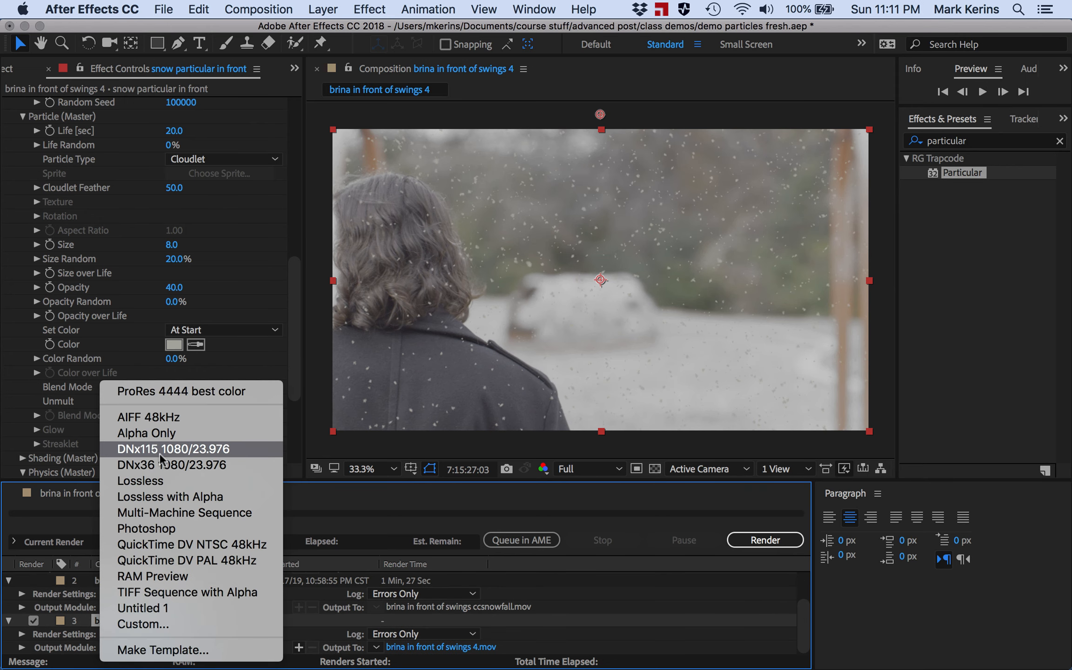
click(163, 465)
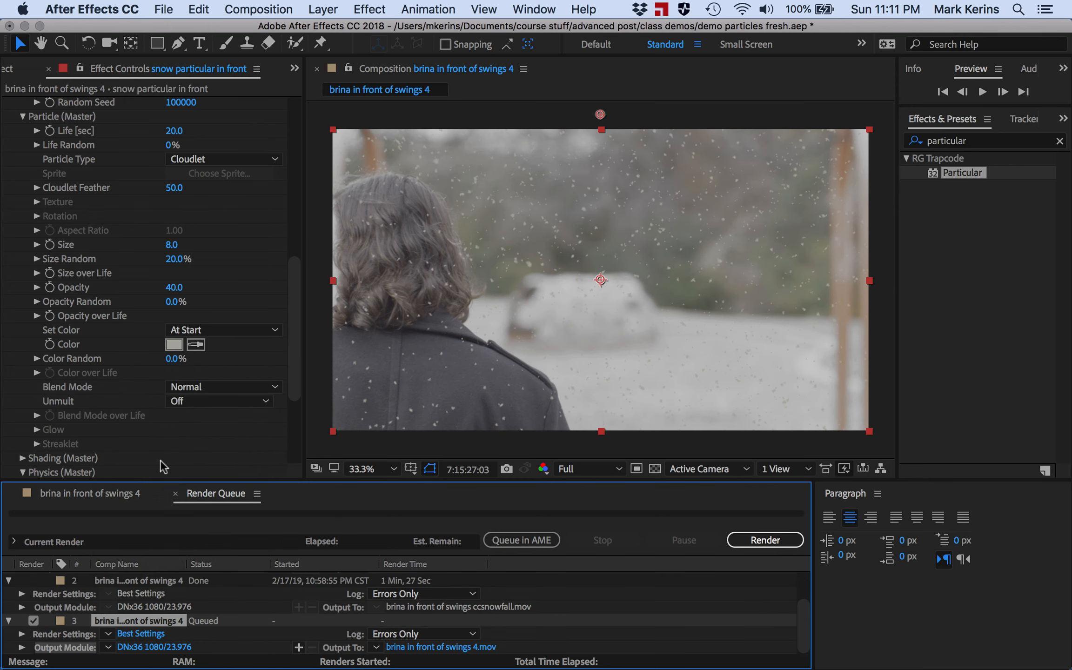
Set the queued item's output file name to "brina in front of swings particular snow" on the Desktop and render it.
click(435, 647)
key(Right)
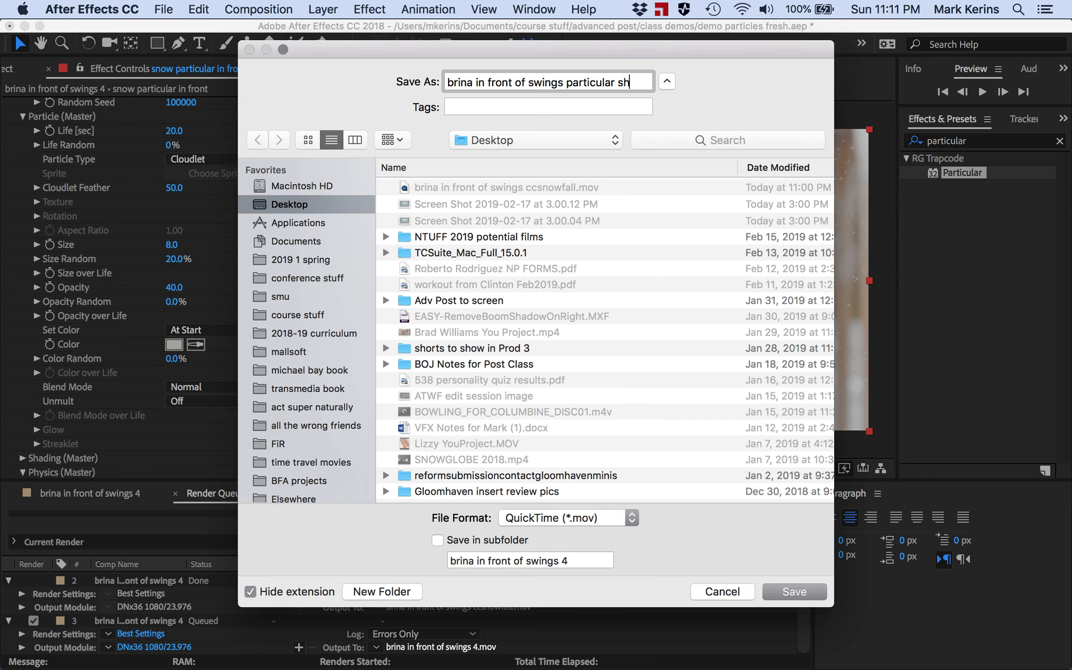
key(Return)
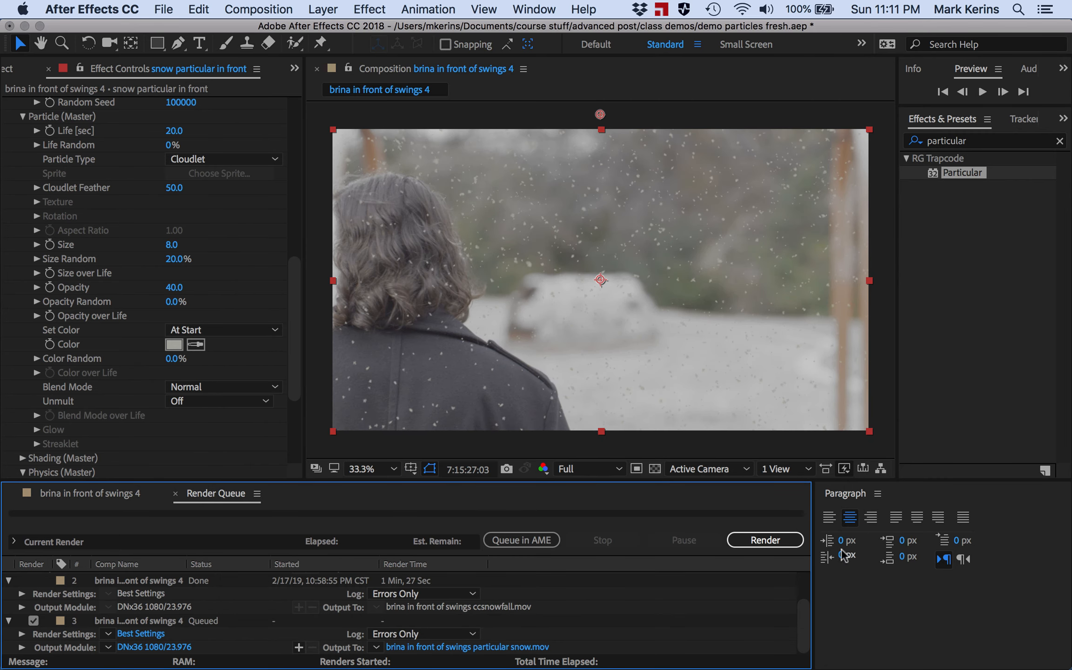
click(782, 540)
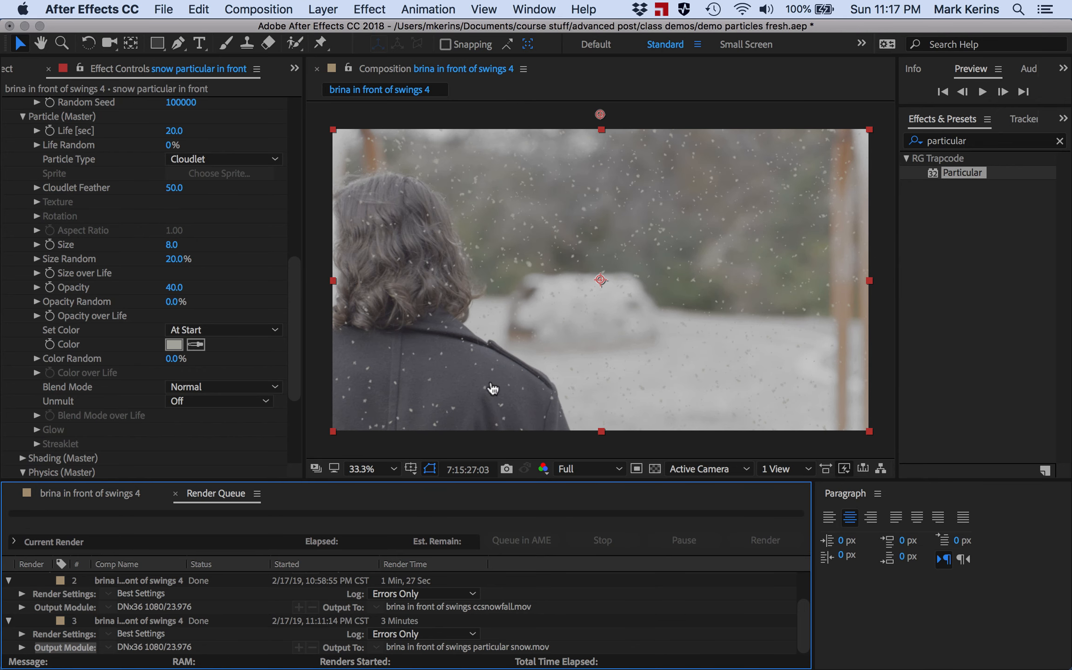
Switch to QuickTime Player 7 and review the rendered "brina in front of swings particular snow.mov", scrubbing back and replaying it.
key(super+Tab)
key(super+Tab)
key(space)
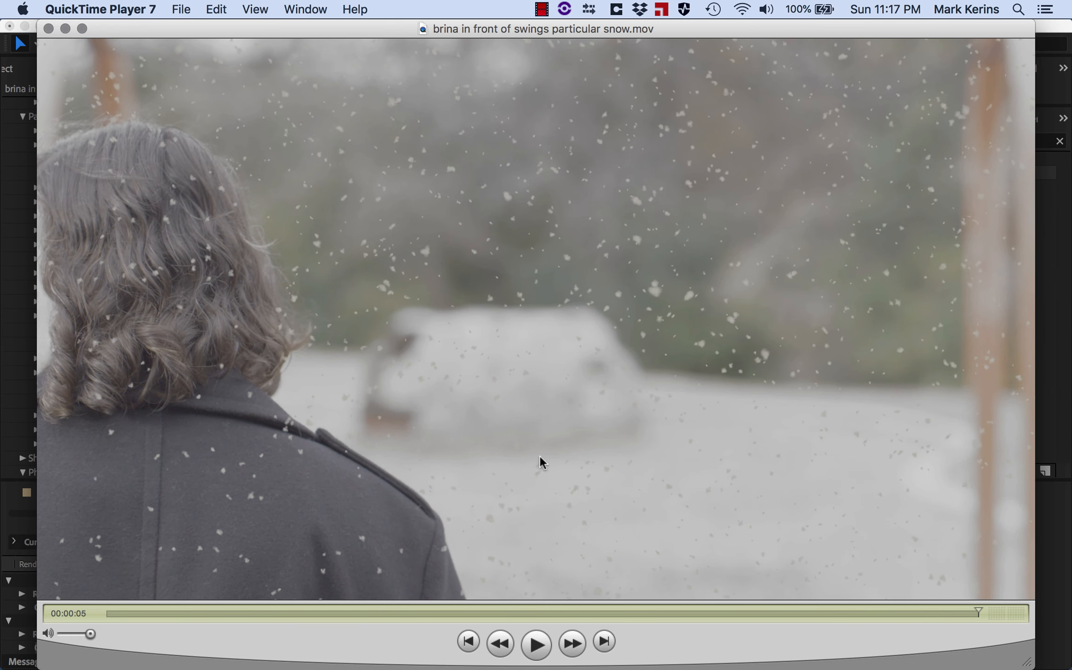
drag(965, 614, 905, 605)
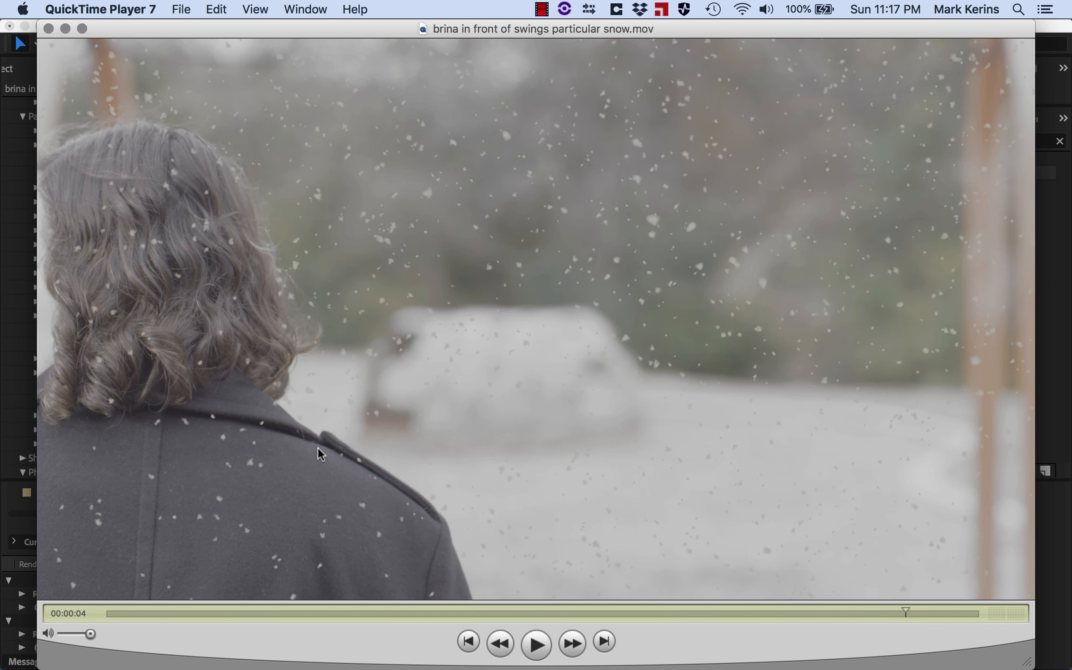
drag(904, 613, 635, 600)
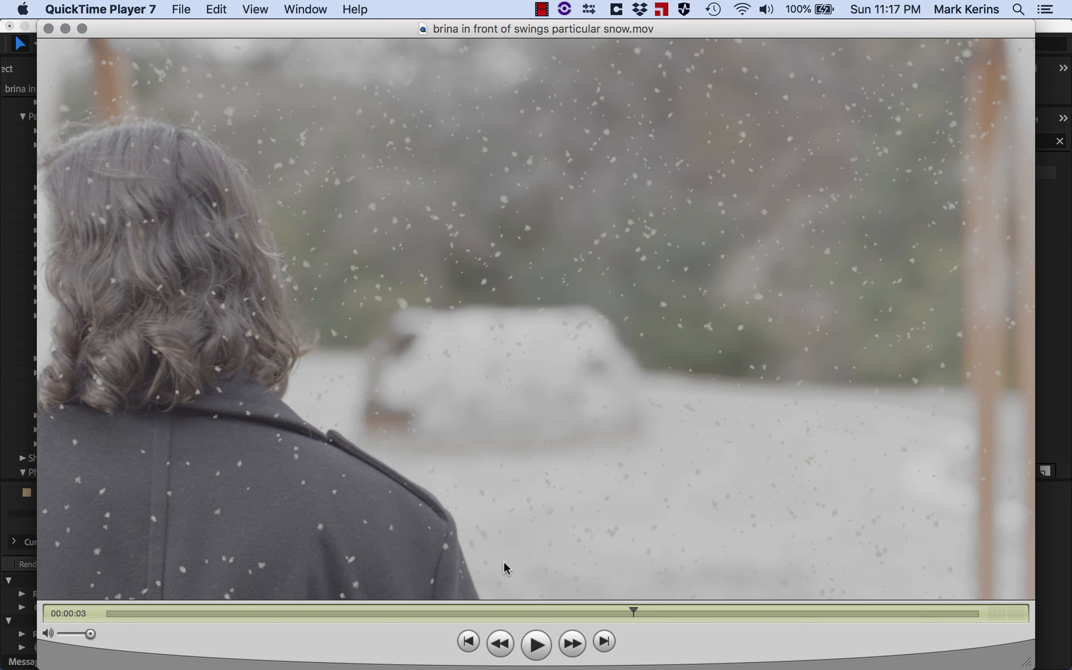
key(space)
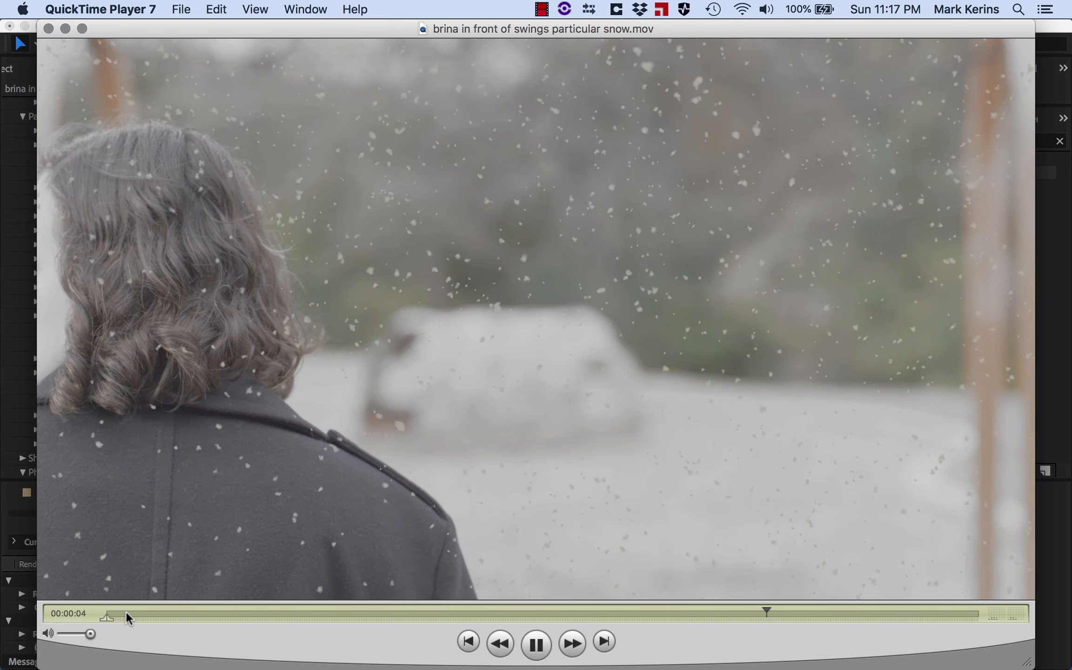
key(space)
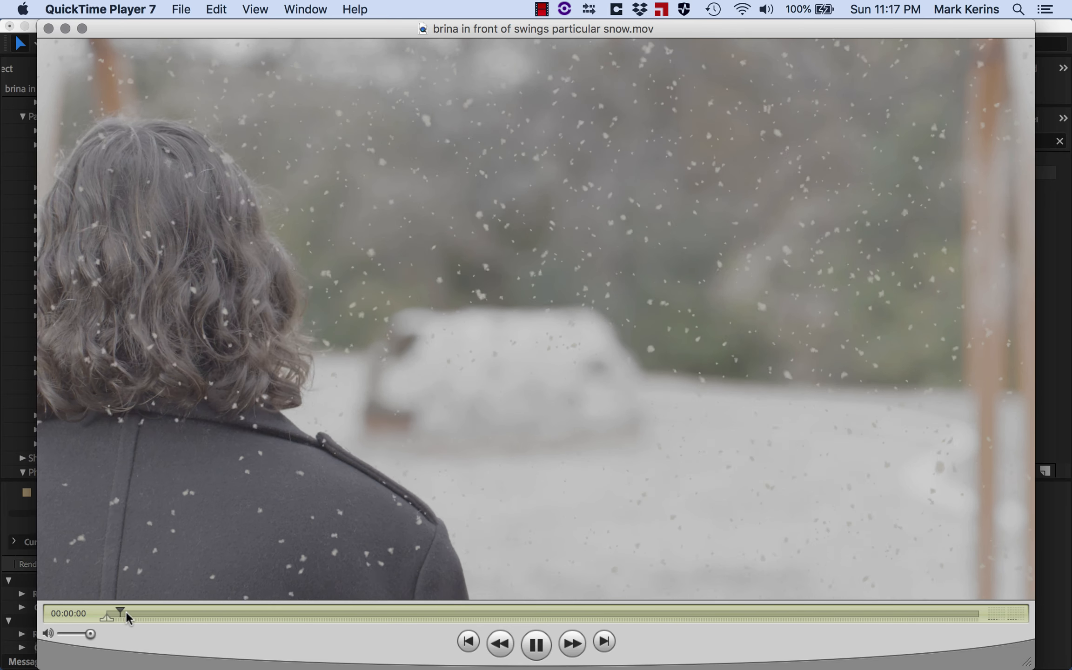
Play "brina in front of swings ccsnowfall.mov" and compare it with the Particular snow movie.
key(super+grave)
key(space)
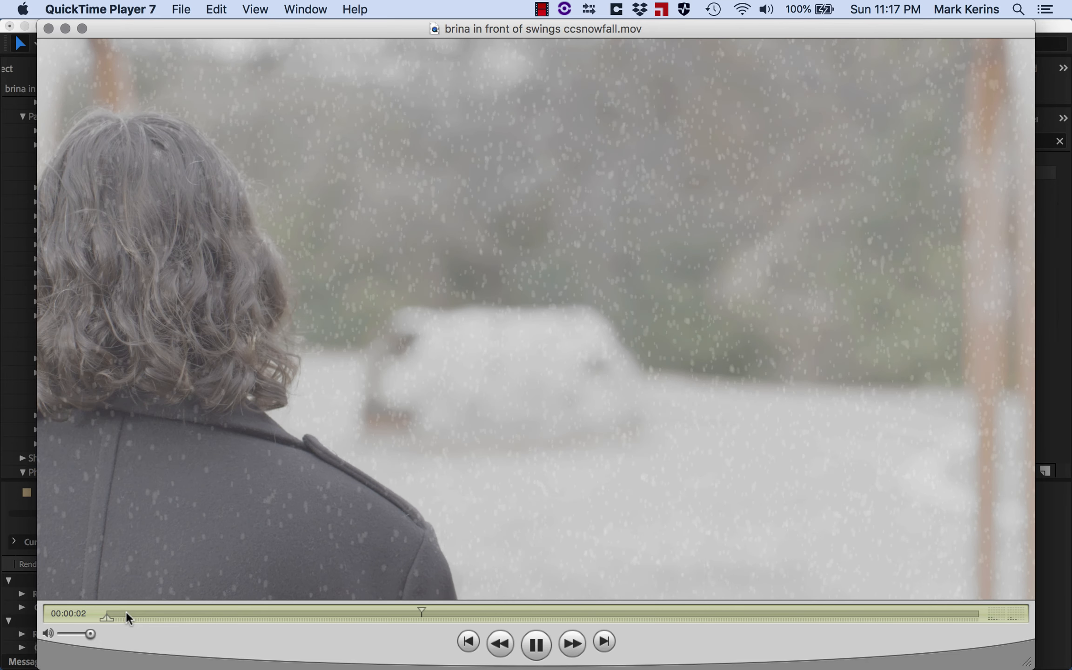
key(super+grave)
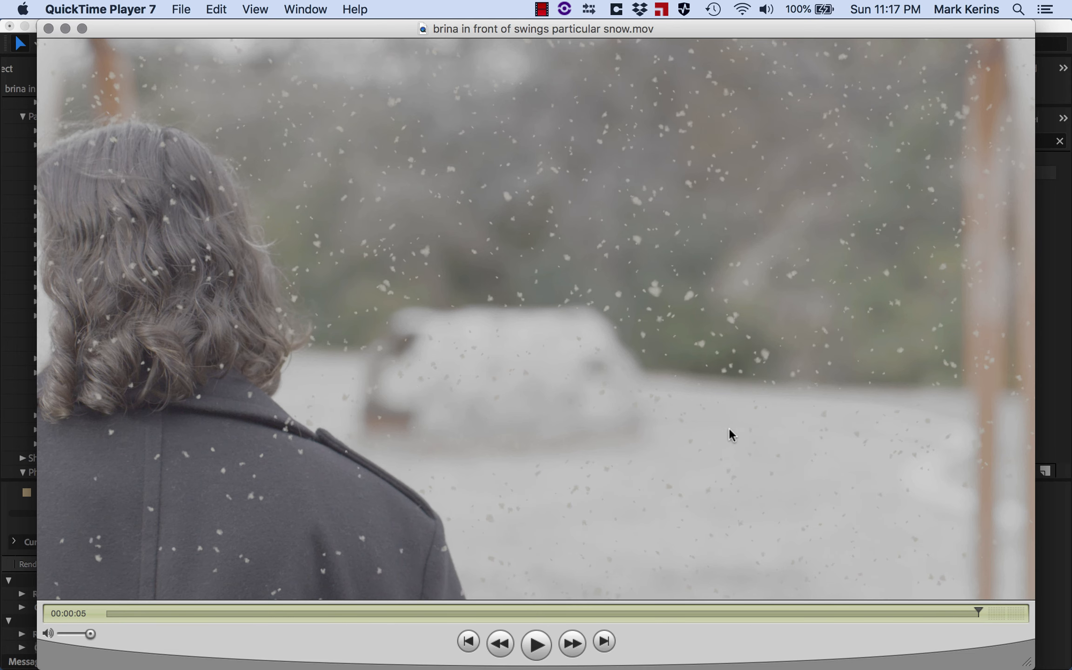
key(super+grave)
key(super+grave)
Switch back to After Effects, search the effects for "play" and apply Particle Playground to the "snow particular in front" layer.
key(super+Tab)
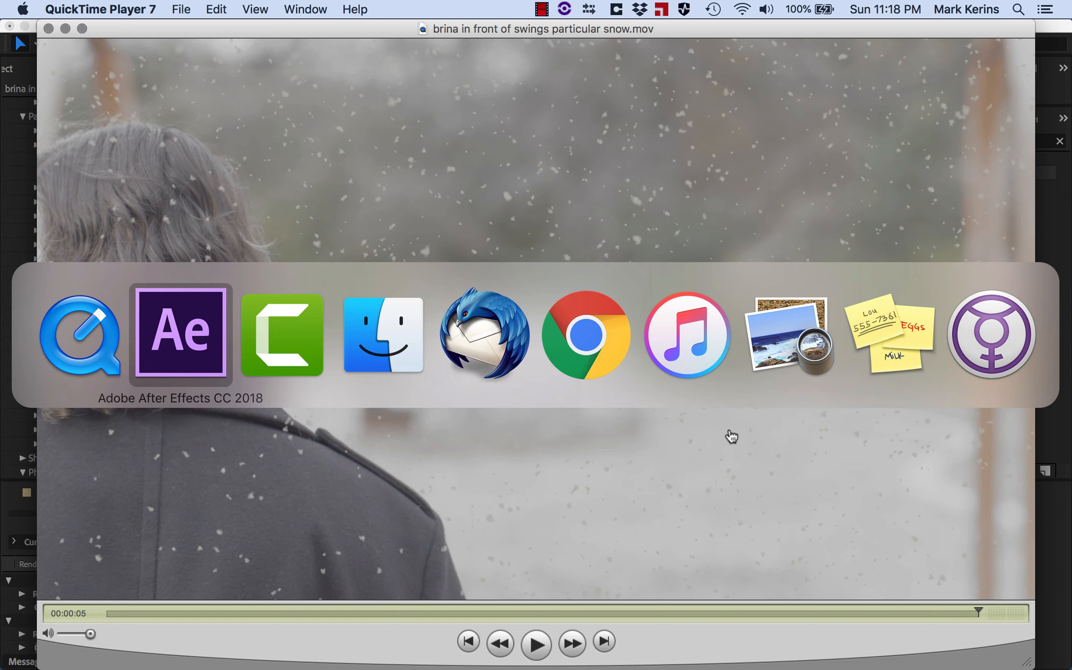
key(super+Tab)
key(super+Tab)
key(super+Tab)
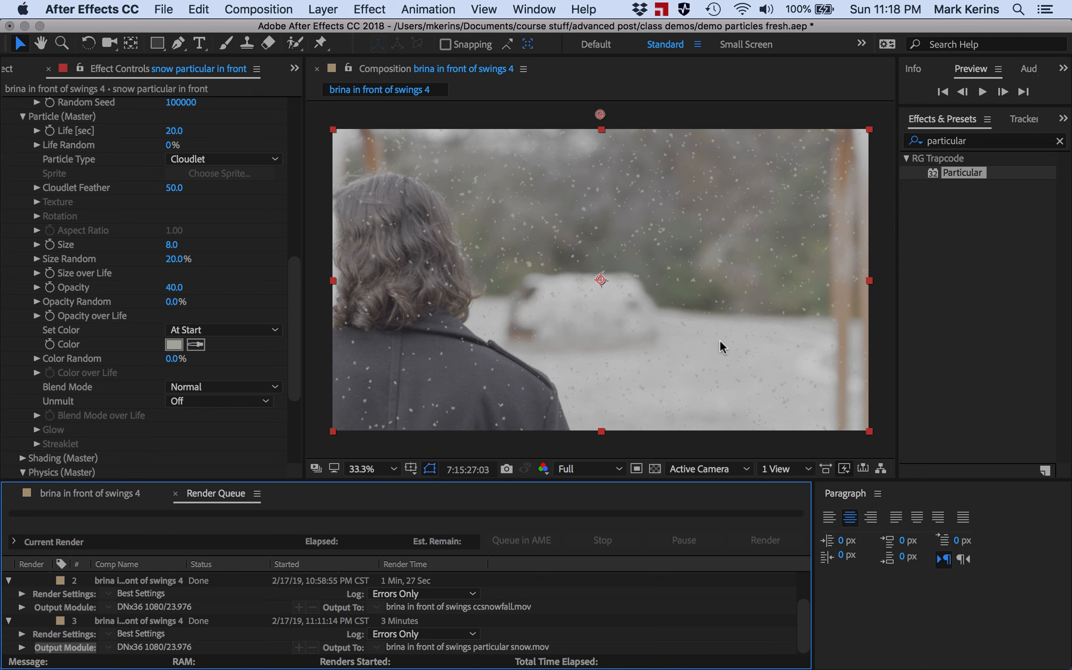
double_click(963, 141)
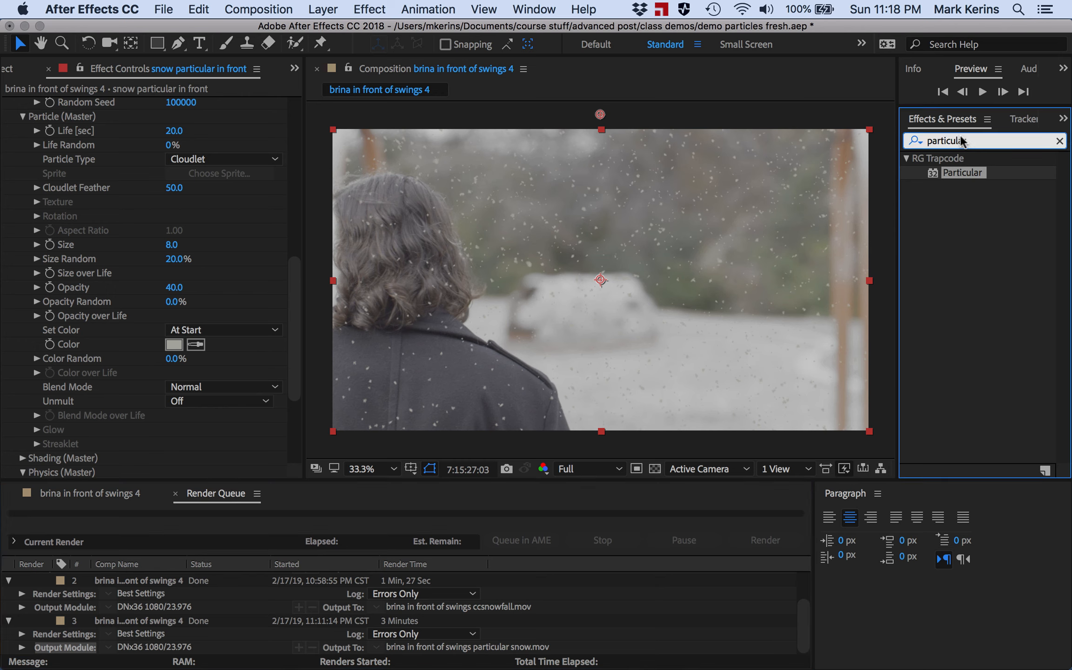
text(play)
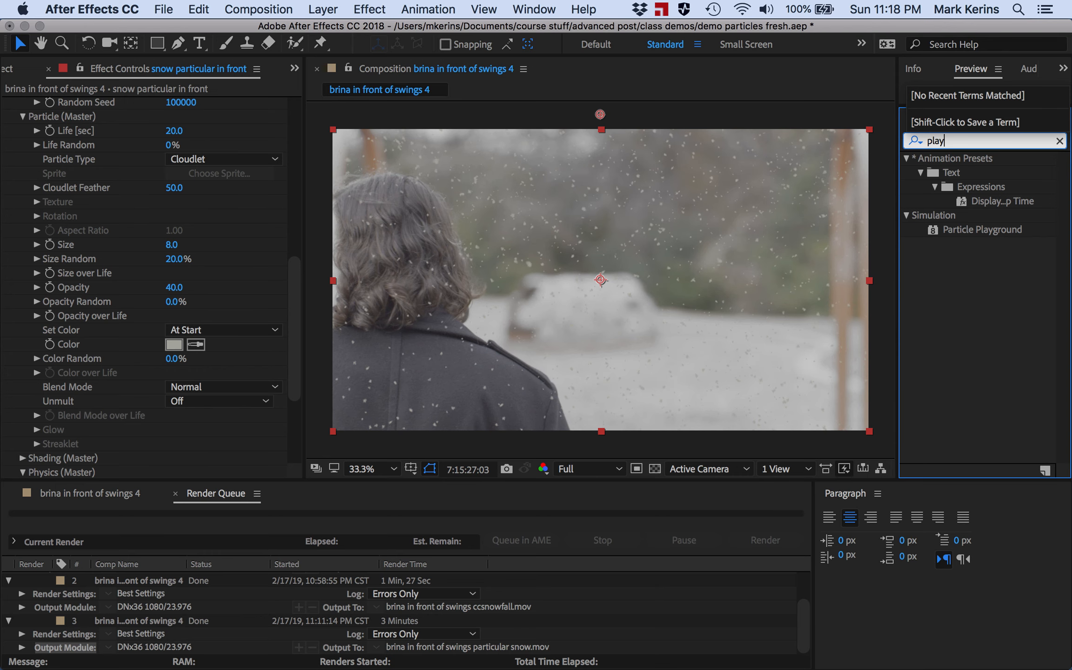
double_click(986, 229)
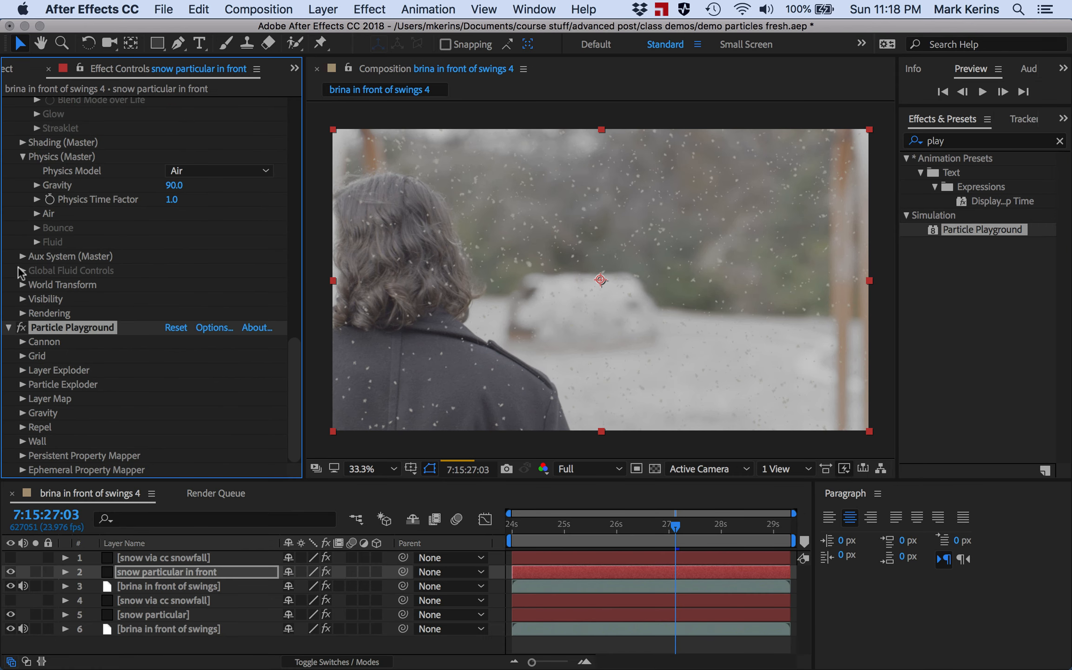
Collapse the Particular settings and examine Particle Playground's parameter groups, including its Gravity options.
scroll(19, 149, up, 10)
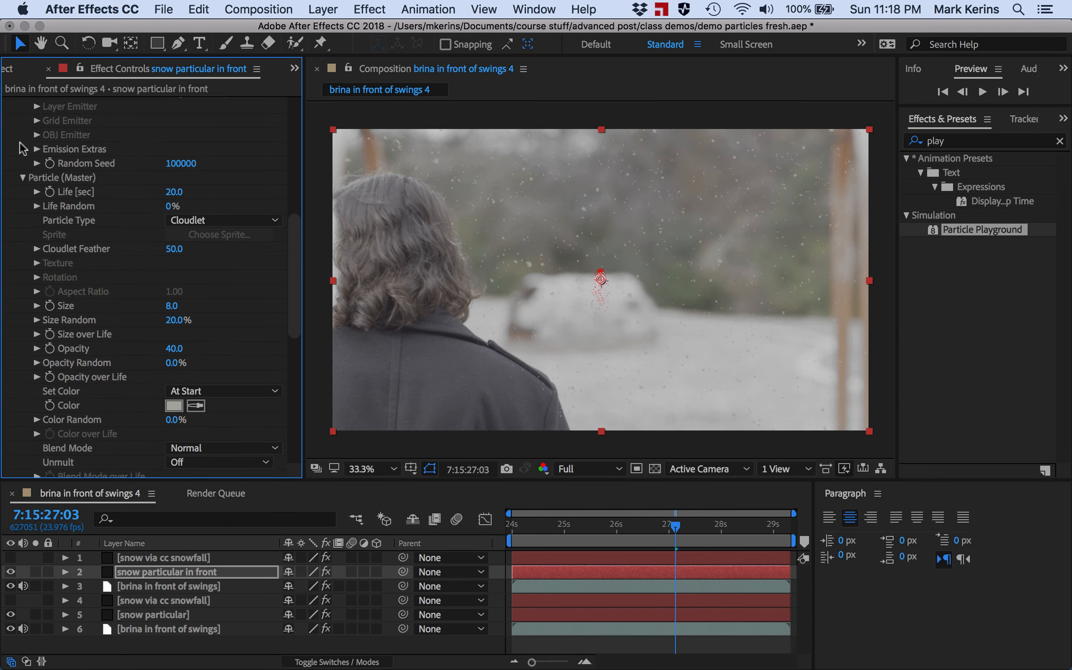
scroll(19, 149, up, 6)
click(8, 104)
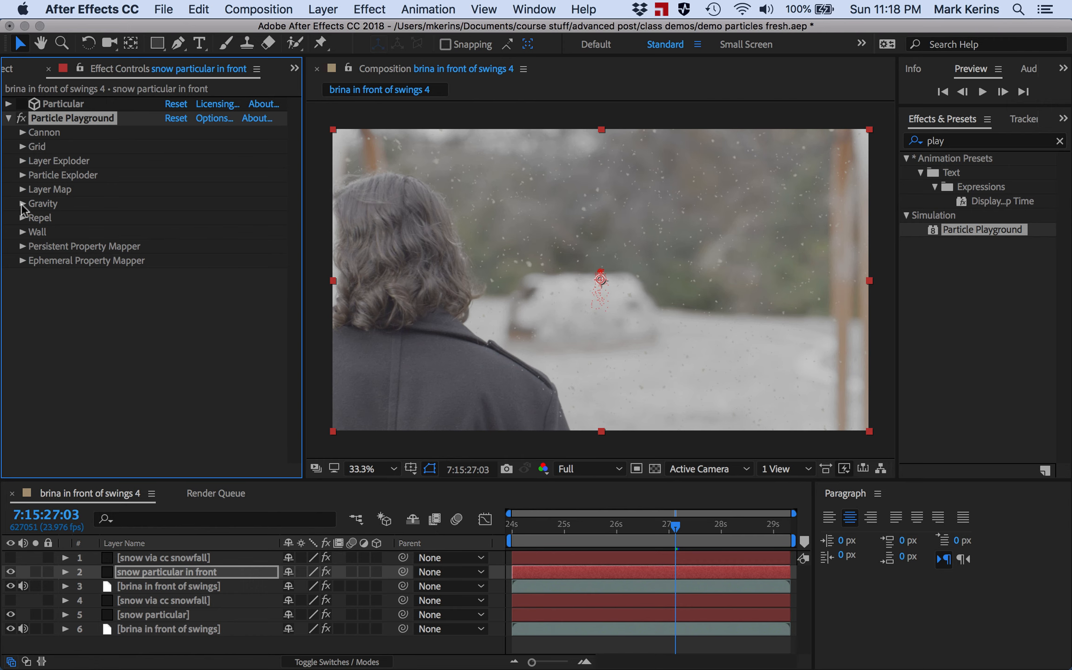
click(21, 204)
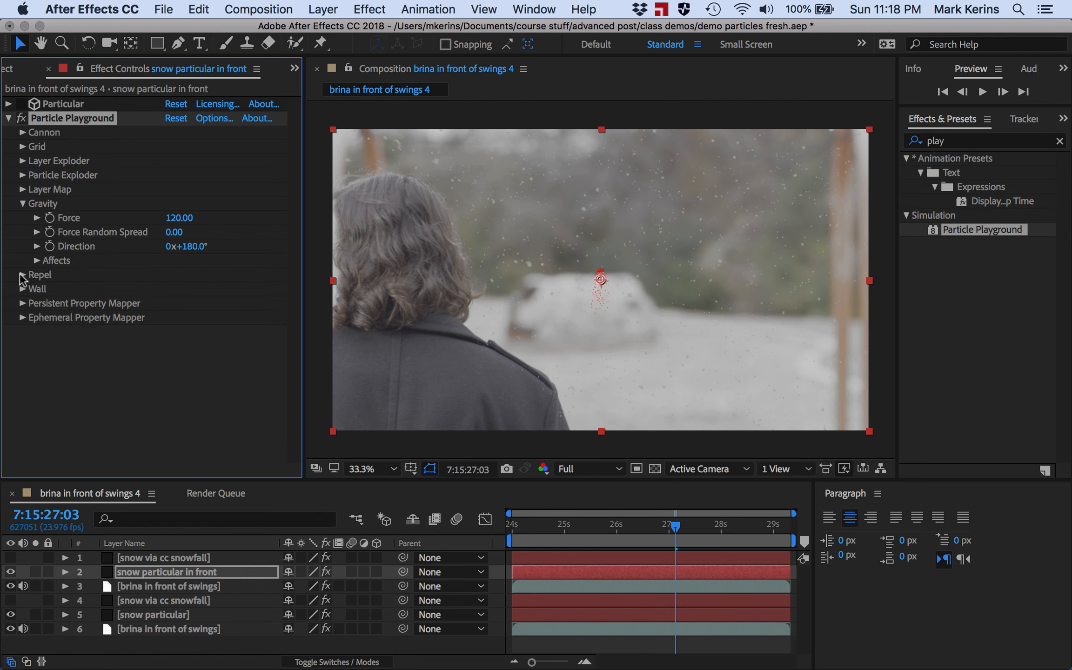
click(8, 119)
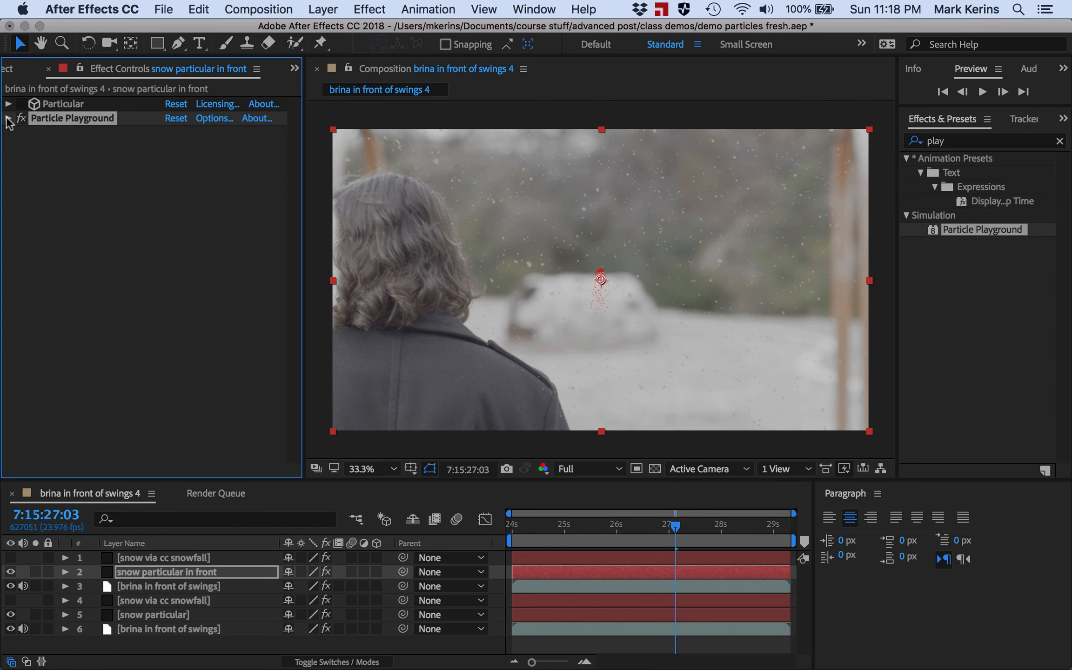